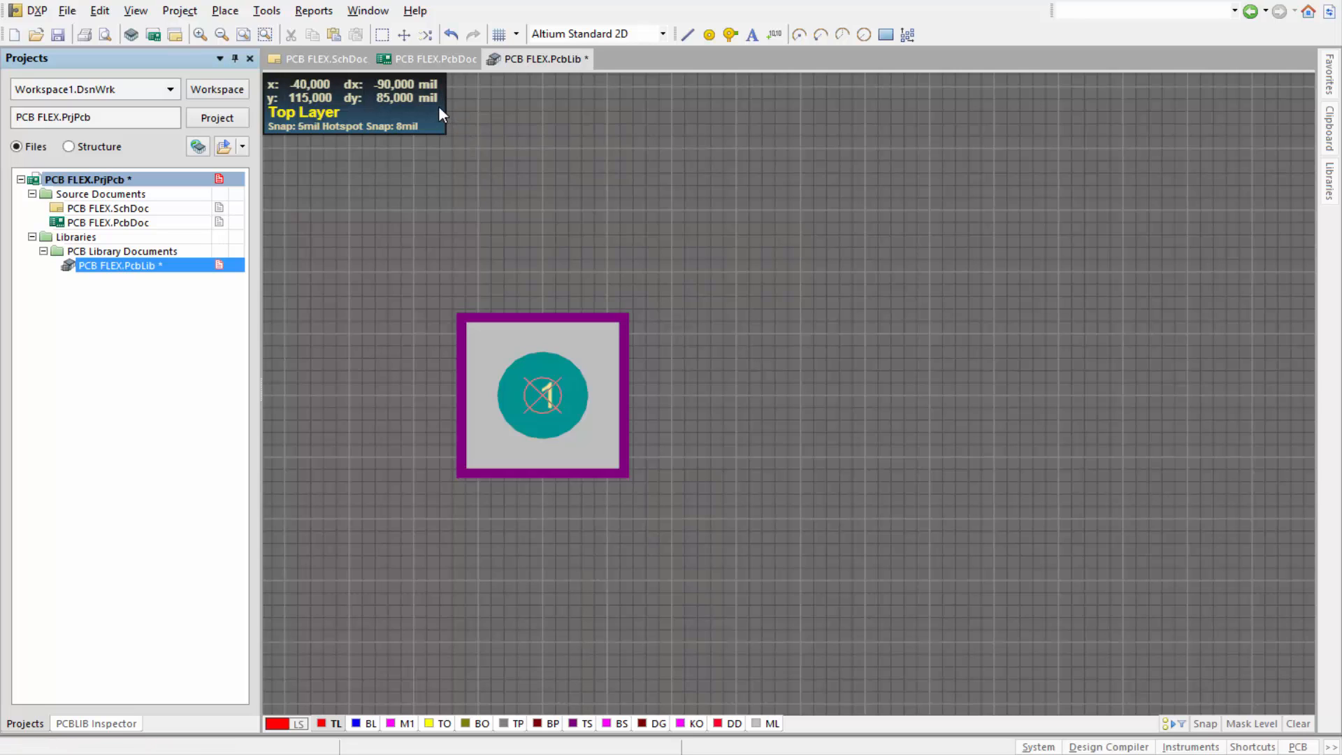
Step: Switch the footprint's units to millimetres and assign pad 1 to the Top Layer
{"action": "key", "text": "q"}
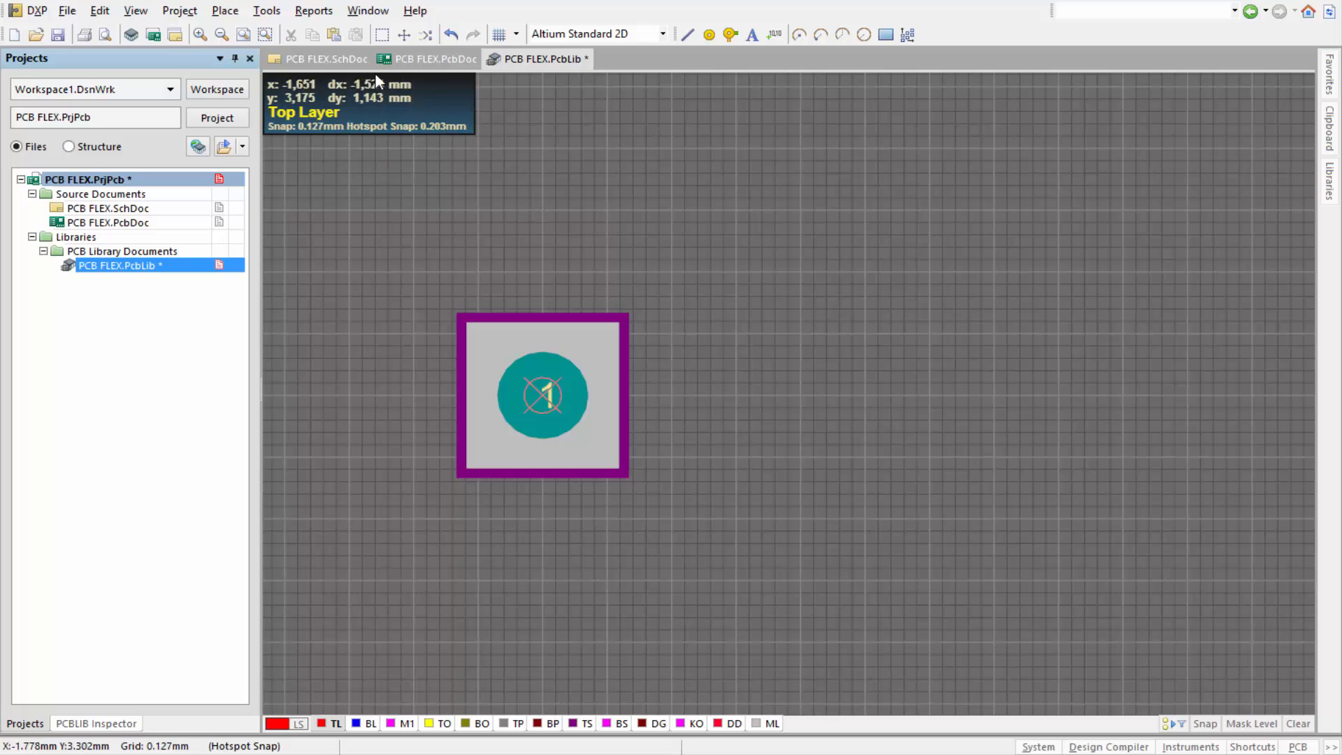
{"action": "left_click", "coordinate": [551, 464]}
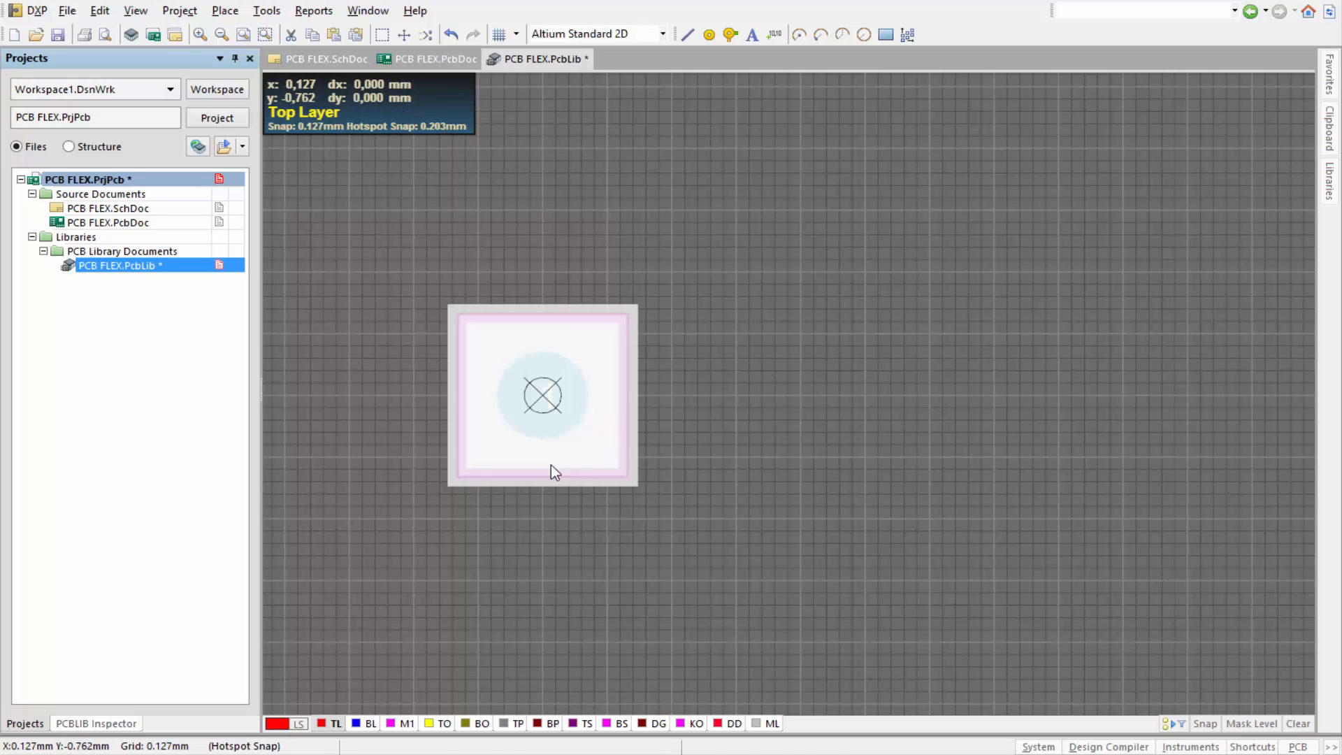
{"action": "double_click", "coordinate": [591, 439]}
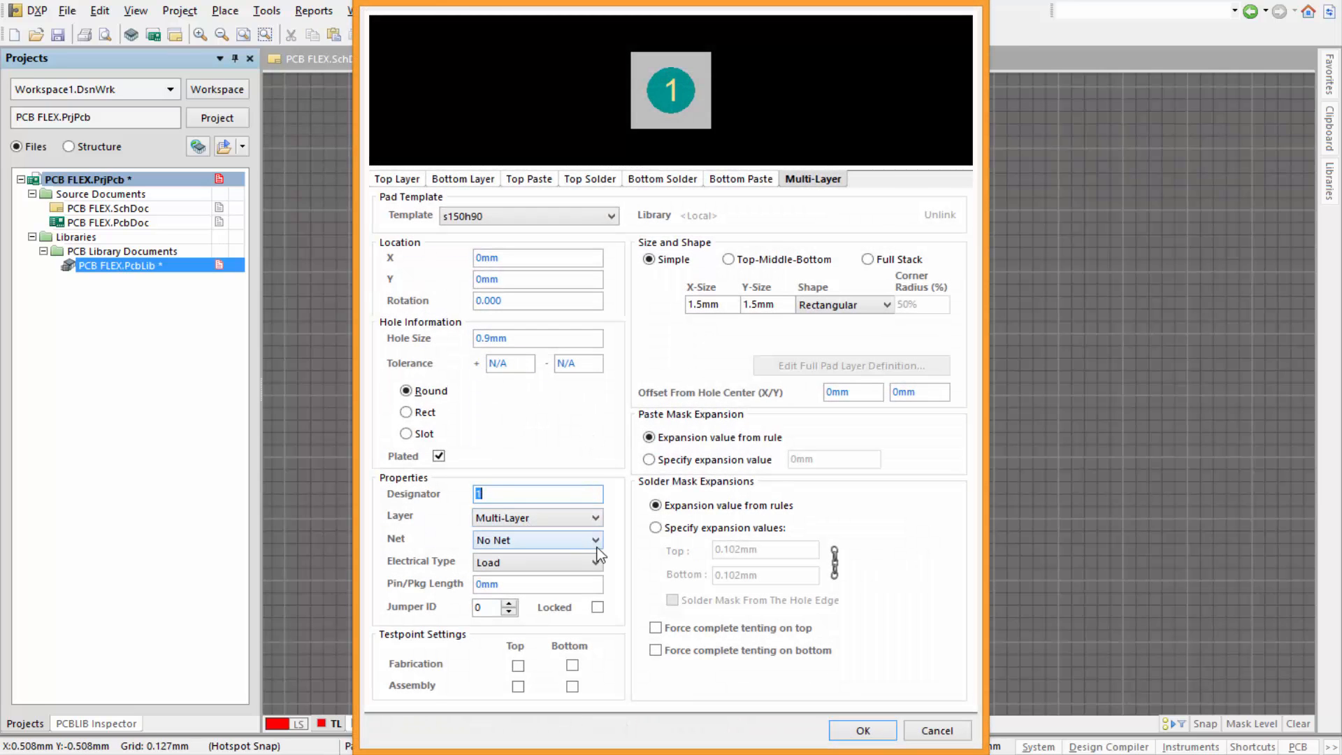
{"action": "left_click", "coordinate": [588, 521]}
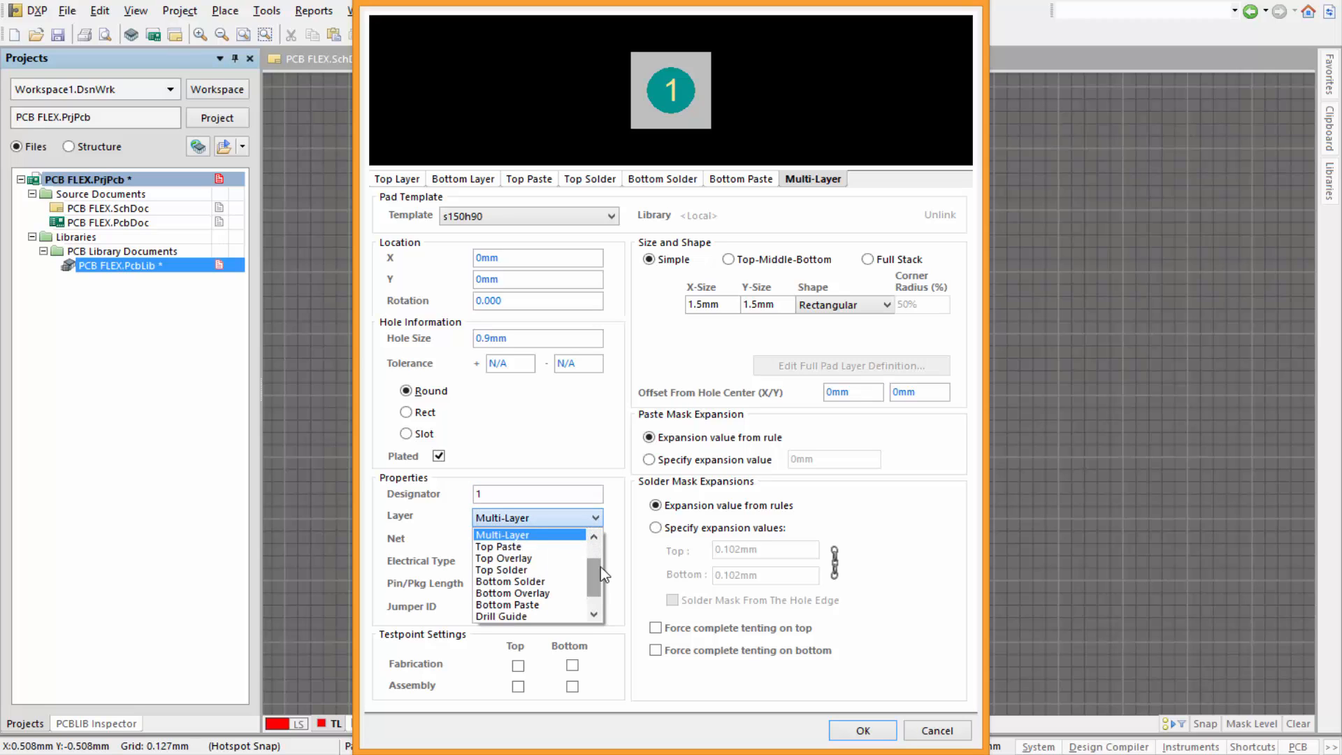
{"action": "scroll", "coordinate": [594, 568], "scroll_direction": "up", "scroll_amount": 1}
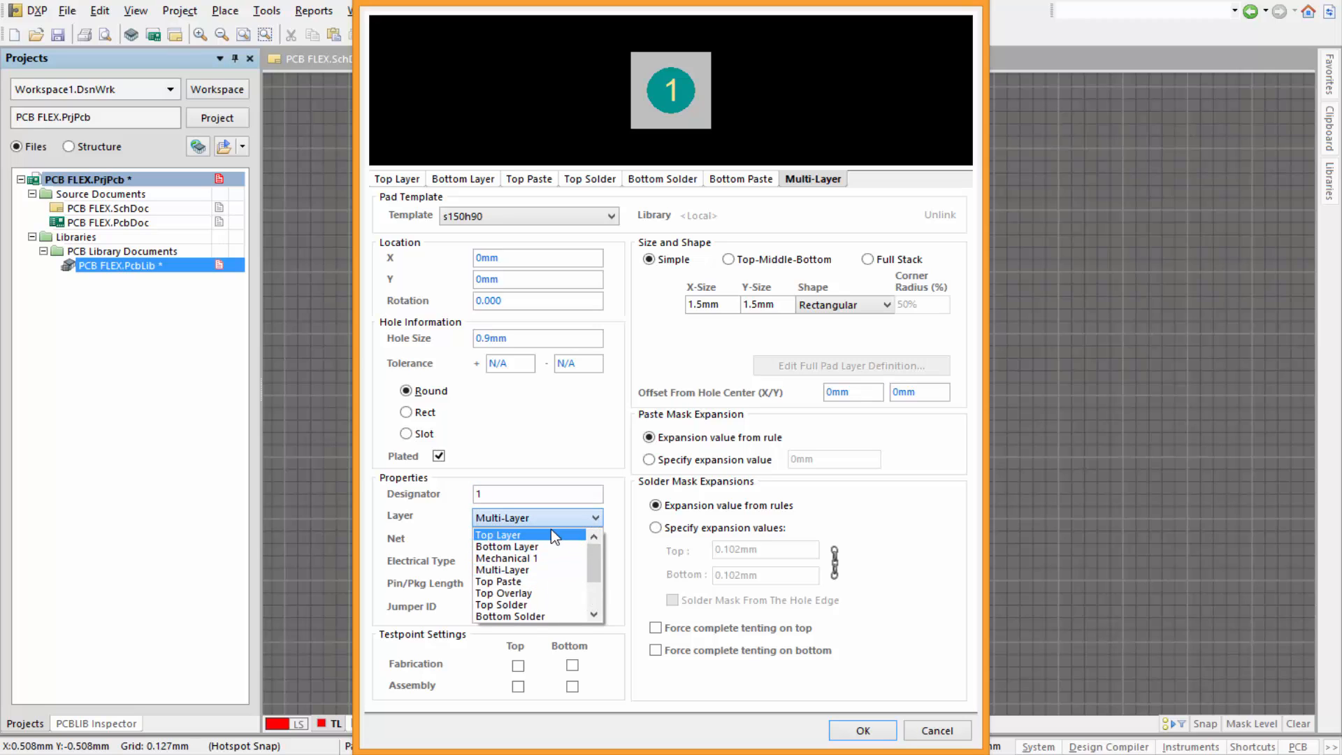
{"action": "left_click", "coordinate": [531, 535]}
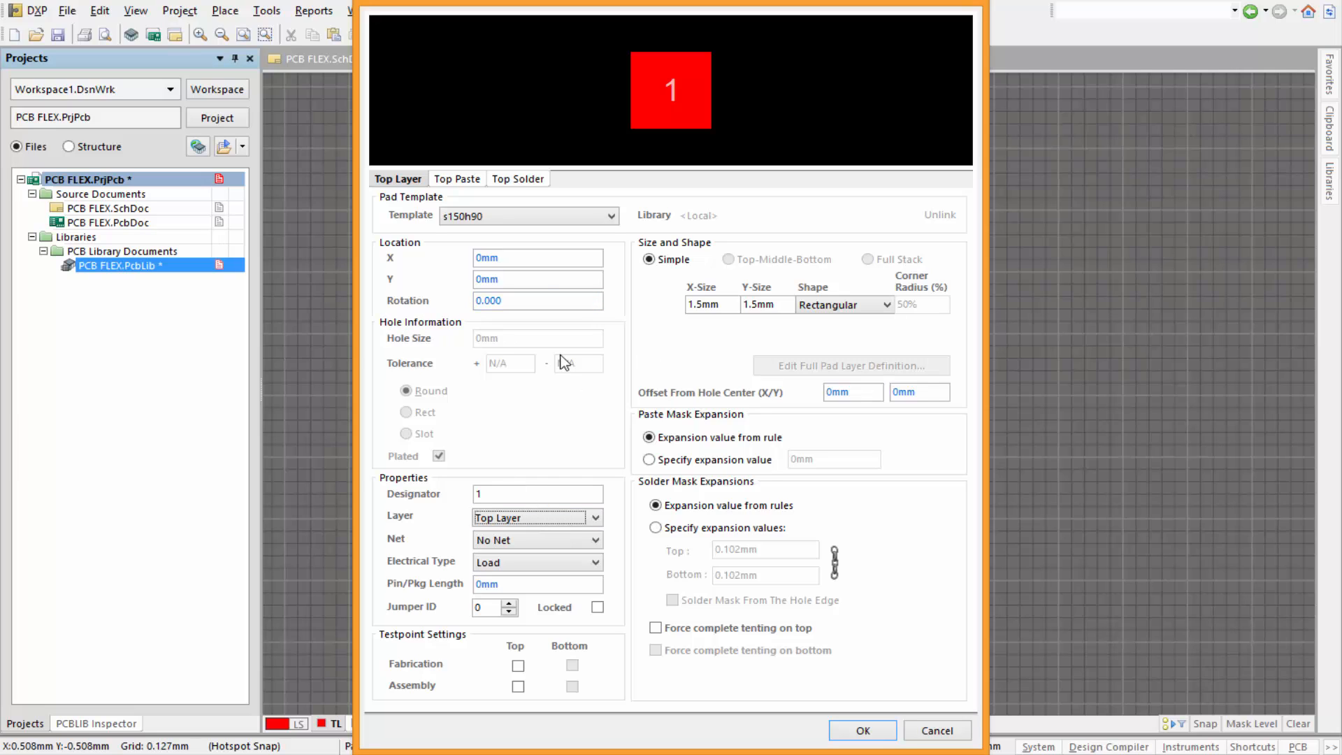
Step: Set pad 1's X-Size to 1 mm and Y-Size to 3.5 mm
{"action": "double_click", "coordinate": [721, 304]}
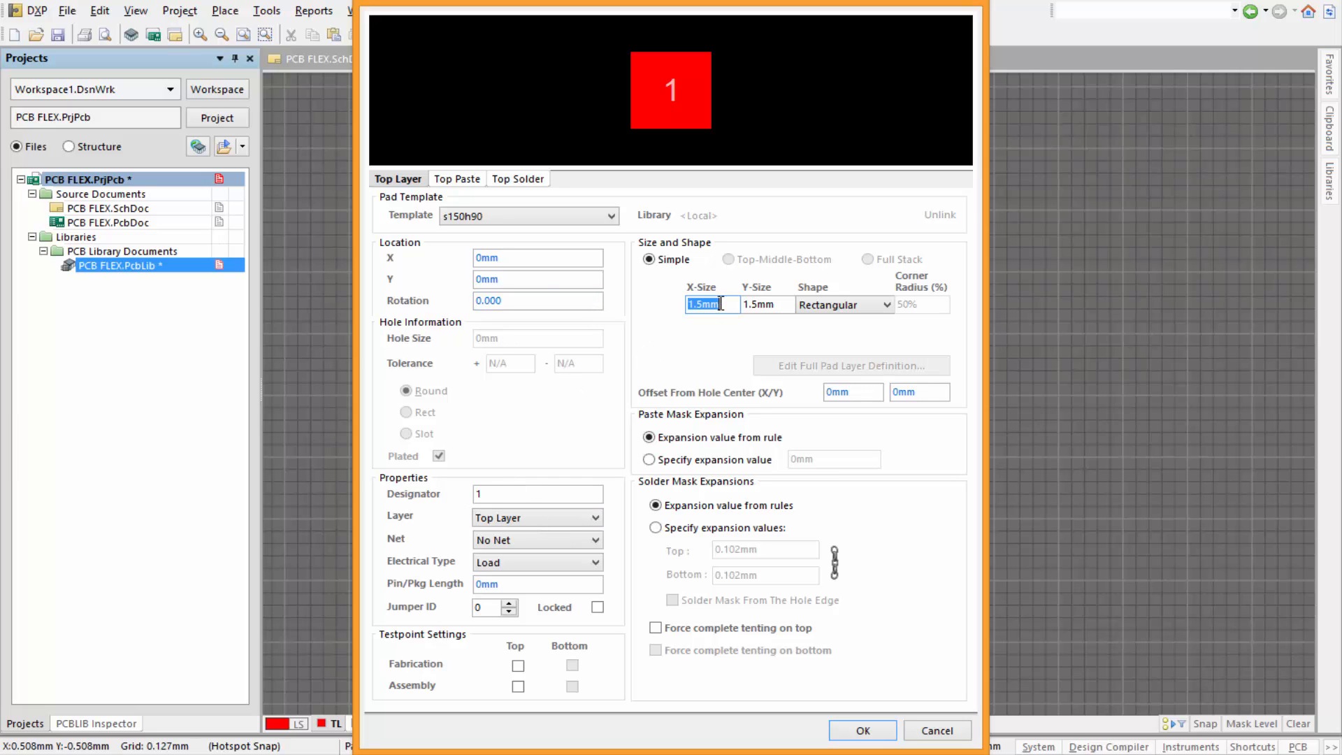
{"action": "type", "text": "1"}
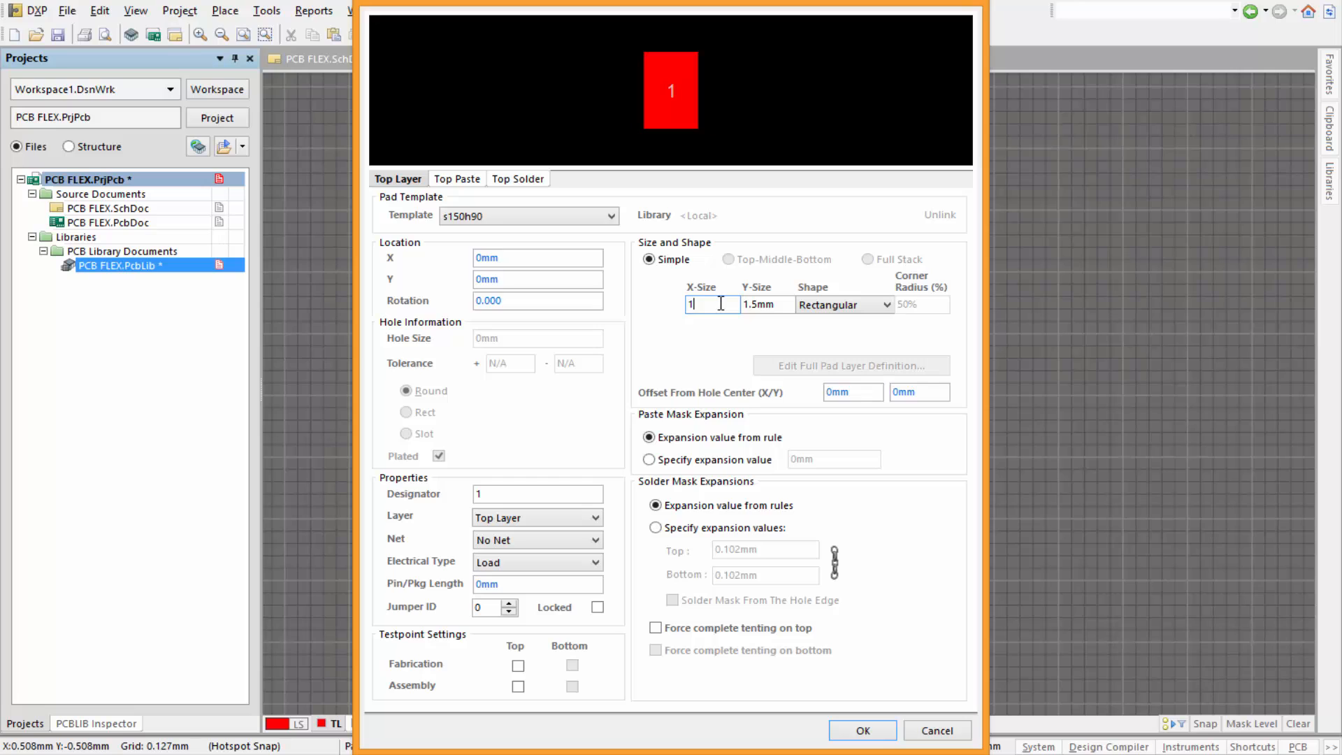
{"action": "double_click", "coordinate": [774, 305]}
{"action": "type", "text": "3.52"}
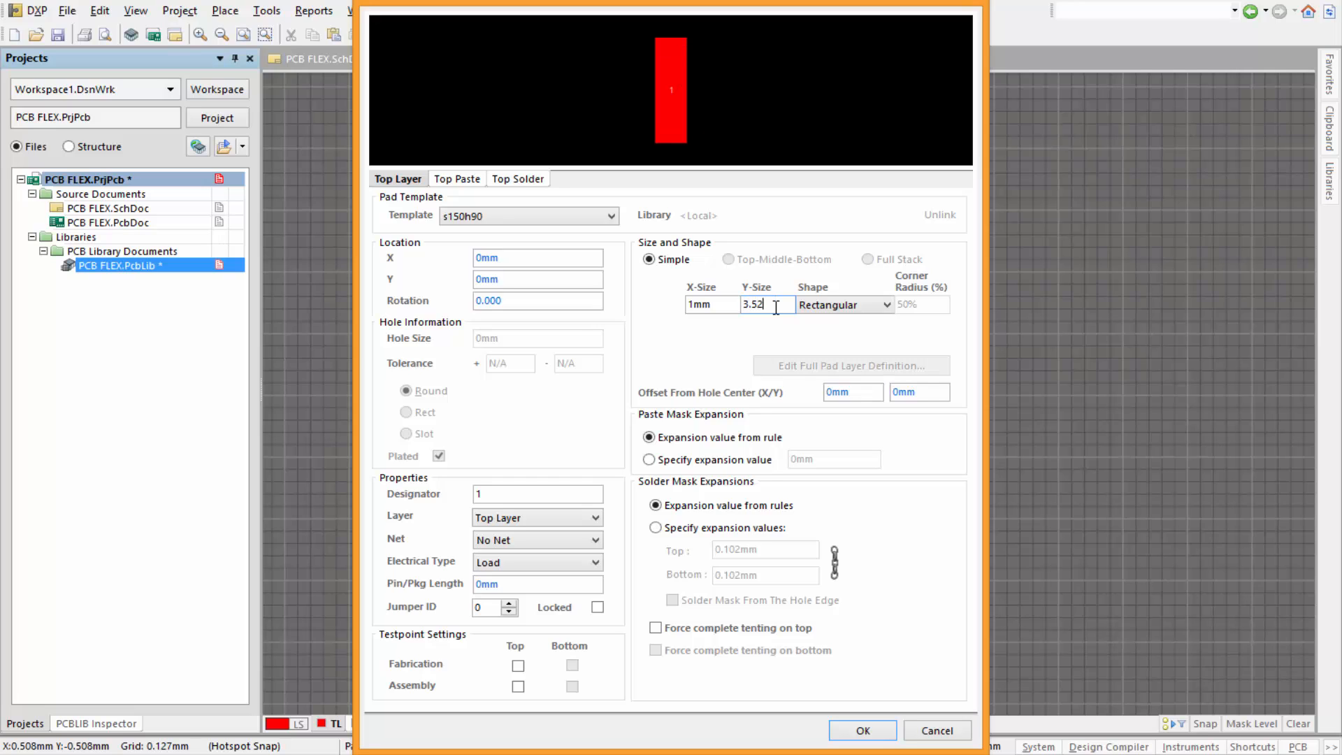
{"action": "key", "text": "BackSpace"}
{"action": "left_click", "coordinate": [843, 730]}
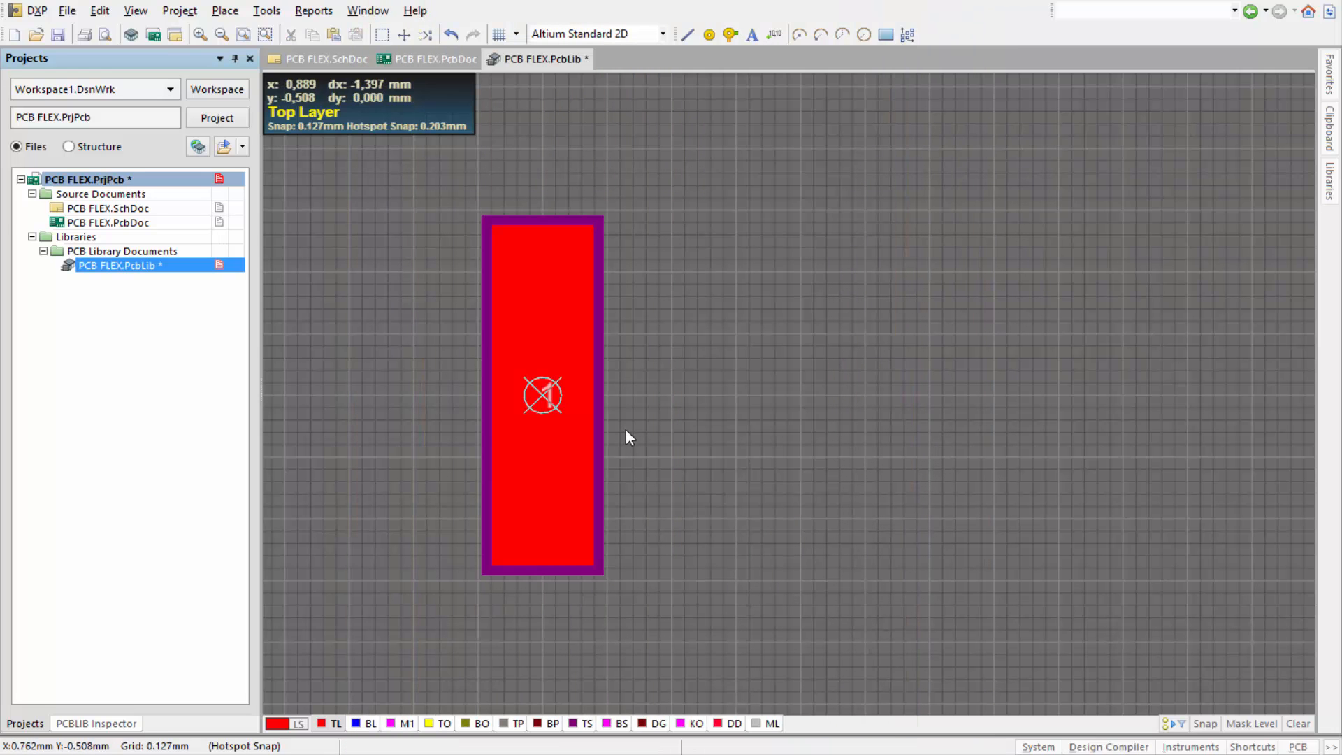
Step: Set the snap grid to 1 mm
{"action": "scroll", "coordinate": [708, 439], "scroll_direction": "down", "scroll_amount": 5, "text": "ctrl"}
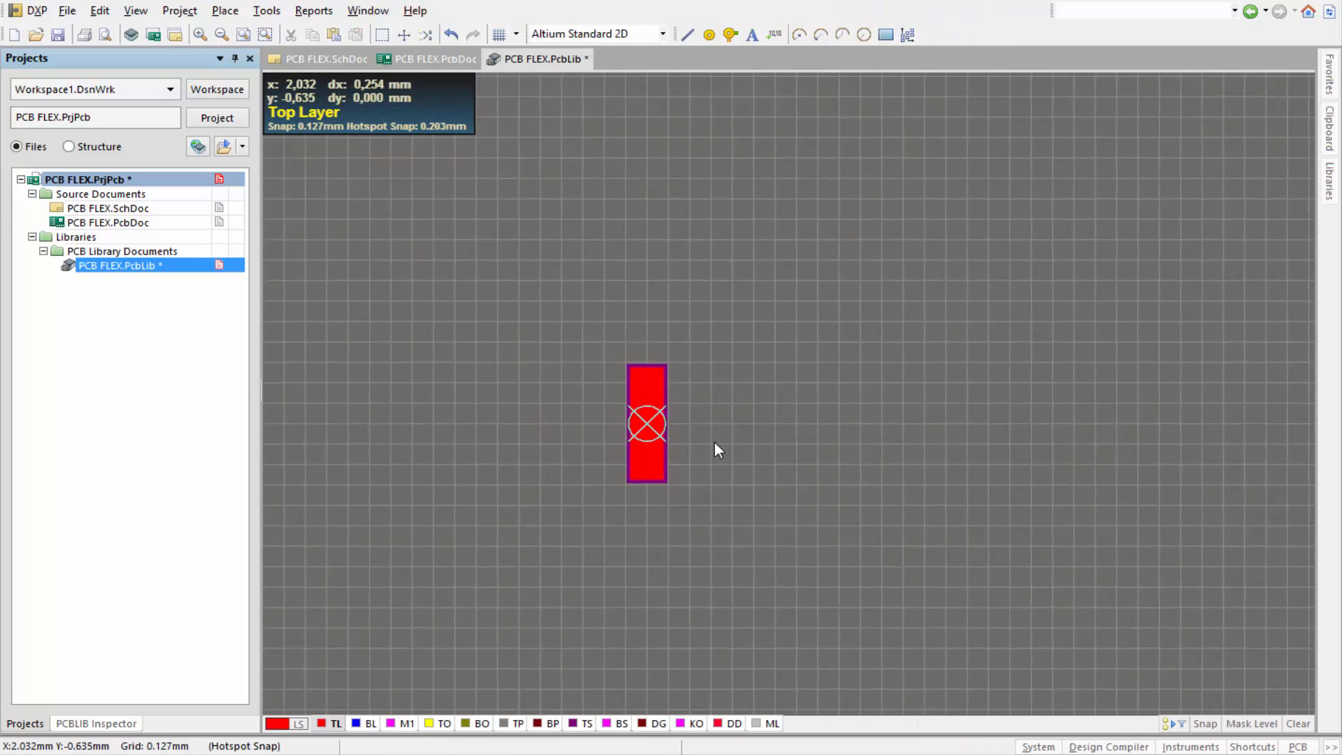
{"action": "scroll", "coordinate": [713, 446], "scroll_direction": "up", "scroll_amount": 3, "text": "ctrl"}
{"action": "scroll", "coordinate": [712, 447], "scroll_direction": "down", "scroll_amount": 2, "text": "ctrl"}
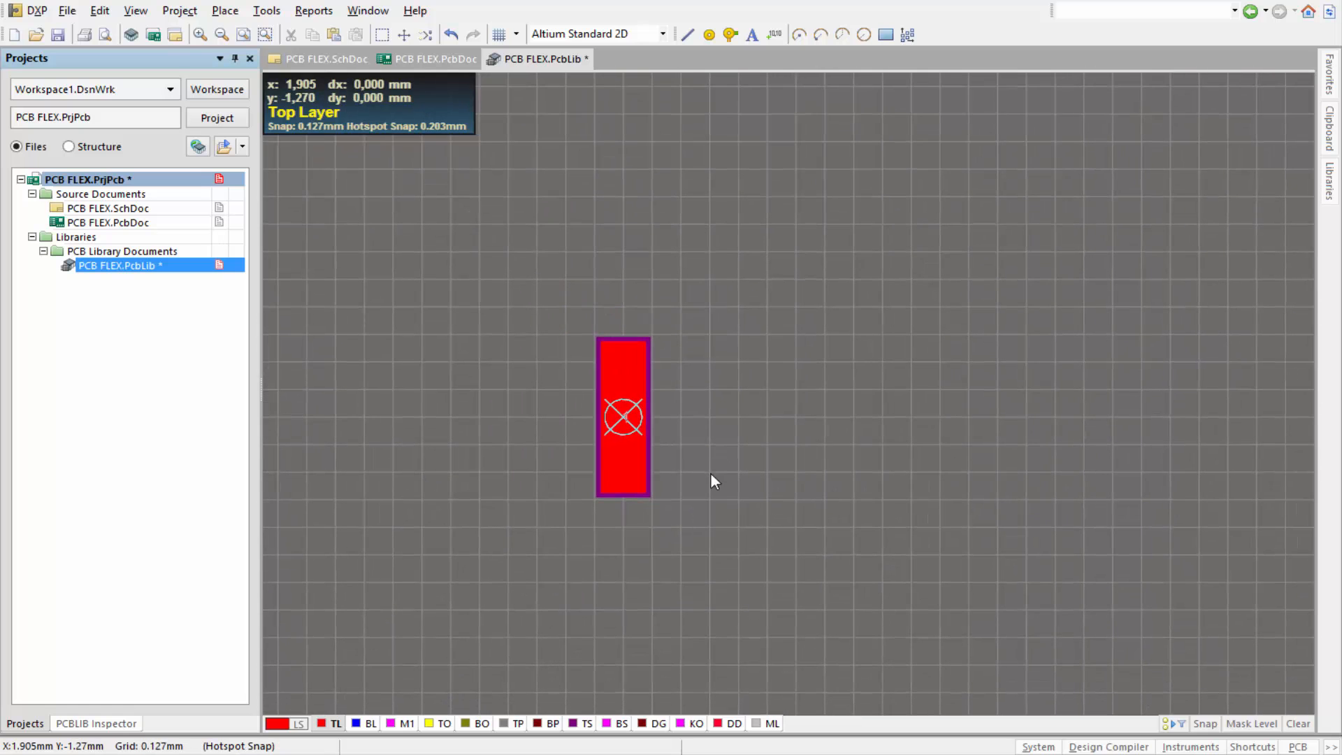
{"action": "key", "text": "g"}
{"action": "left_click", "coordinate": [787, 326]}
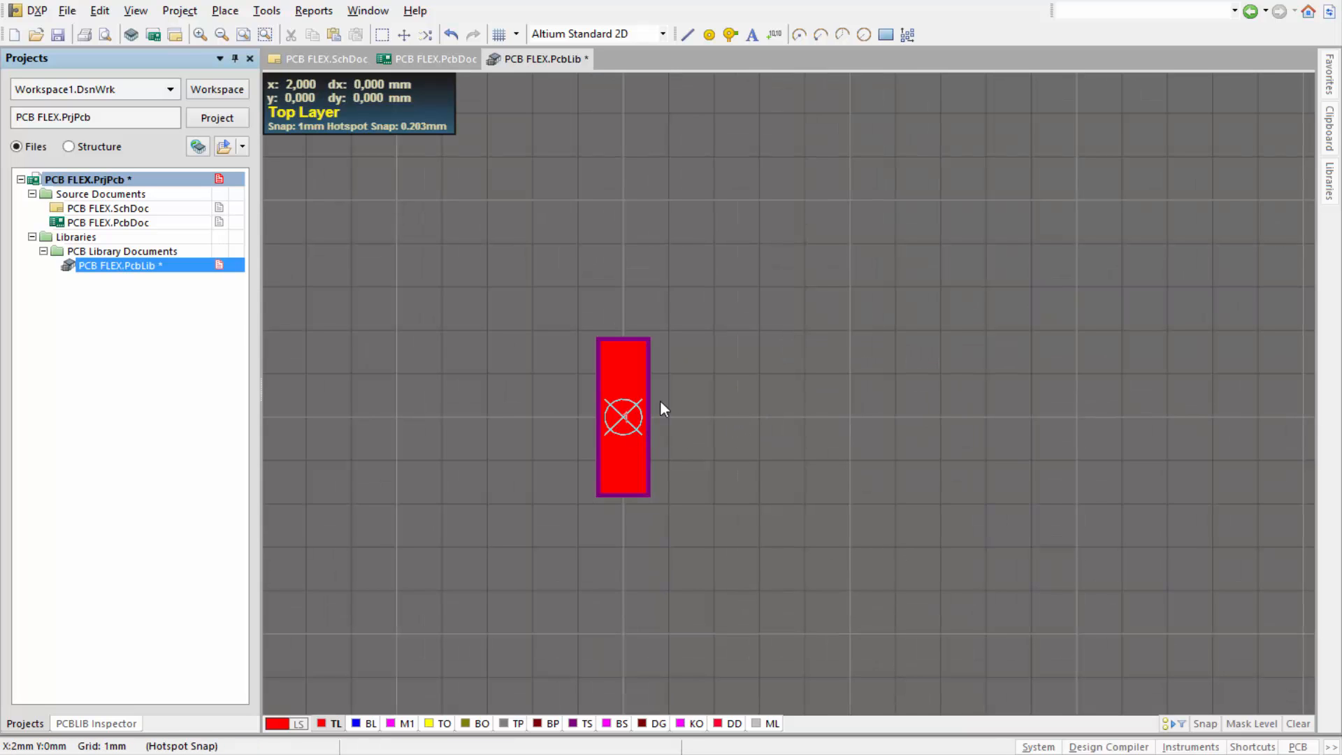
Step: Copy pad 1 to the clipboard with its centre as the reference point, and remove the original pad
{"action": "scroll", "coordinate": [631, 438], "scroll_direction": "down", "scroll_amount": 2, "text": "ctrl"}
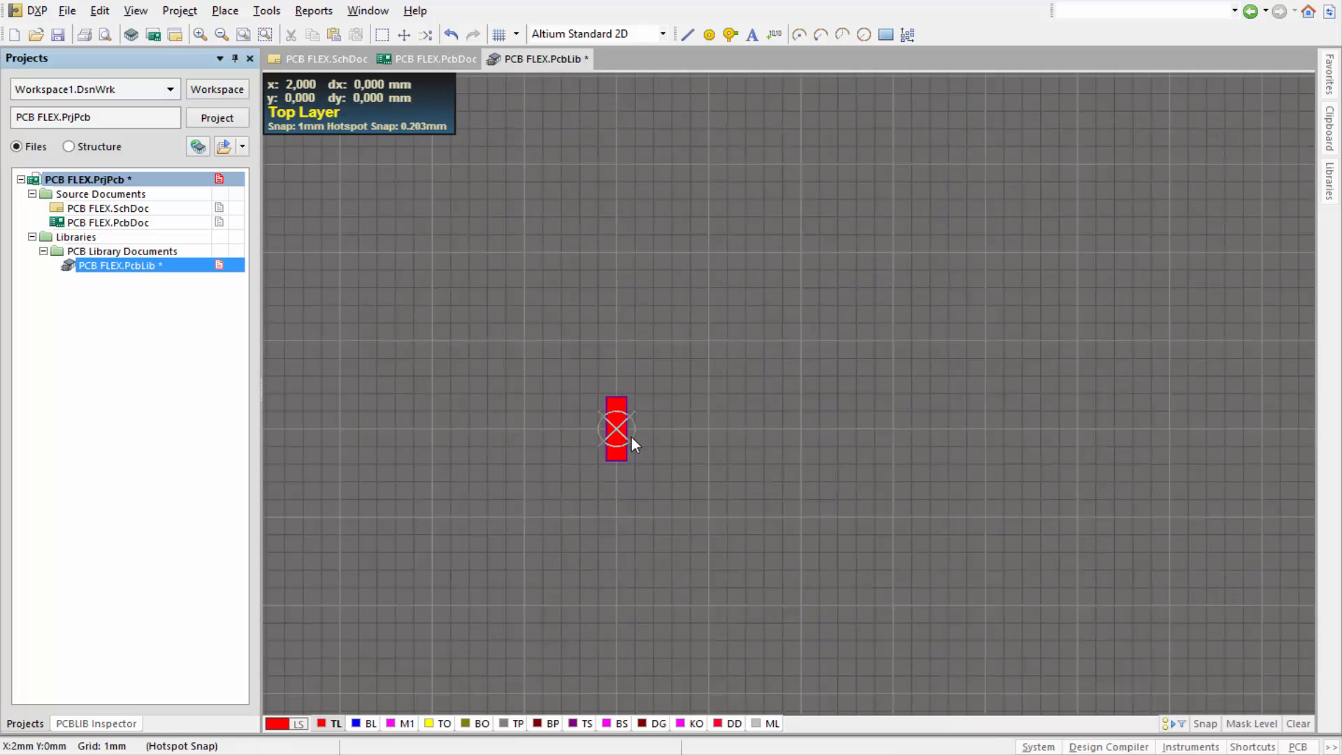
{"action": "scroll", "coordinate": [631, 438], "scroll_direction": "down", "scroll_amount": 1, "text": "ctrl"}
{"action": "scroll", "coordinate": [632, 438], "scroll_direction": "down", "scroll_amount": 3}
{"action": "scroll", "coordinate": [632, 438], "scroll_direction": "up", "scroll_amount": 4, "text": "ctrl"}
{"action": "scroll", "coordinate": [631, 437], "scroll_direction": "up", "scroll_amount": 6}
{"action": "scroll", "coordinate": [632, 437], "scroll_direction": "up", "scroll_amount": 3, "text": "ctrl"}
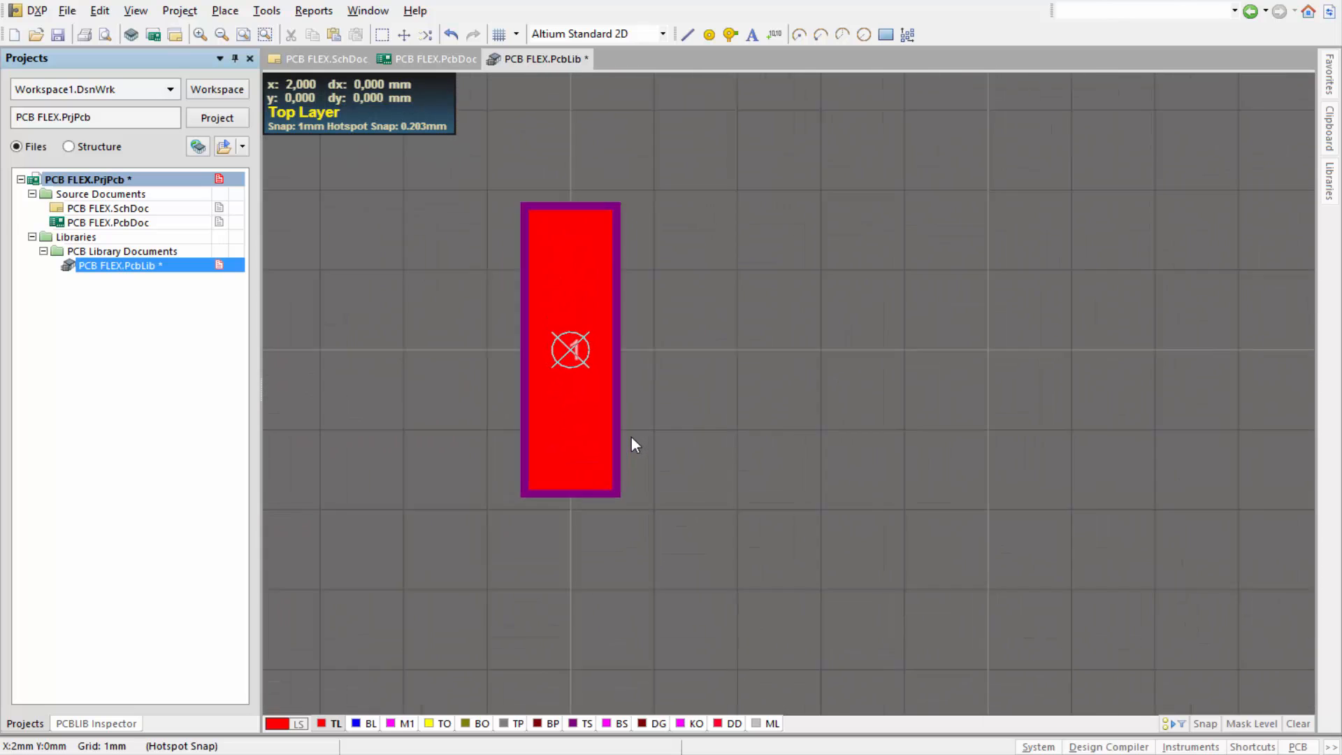
{"action": "scroll", "coordinate": [631, 438], "scroll_direction": "up", "scroll_amount": 2, "text": "ctrl"}
{"action": "scroll", "coordinate": [761, 429], "scroll_direction": "up", "scroll_amount": 2}
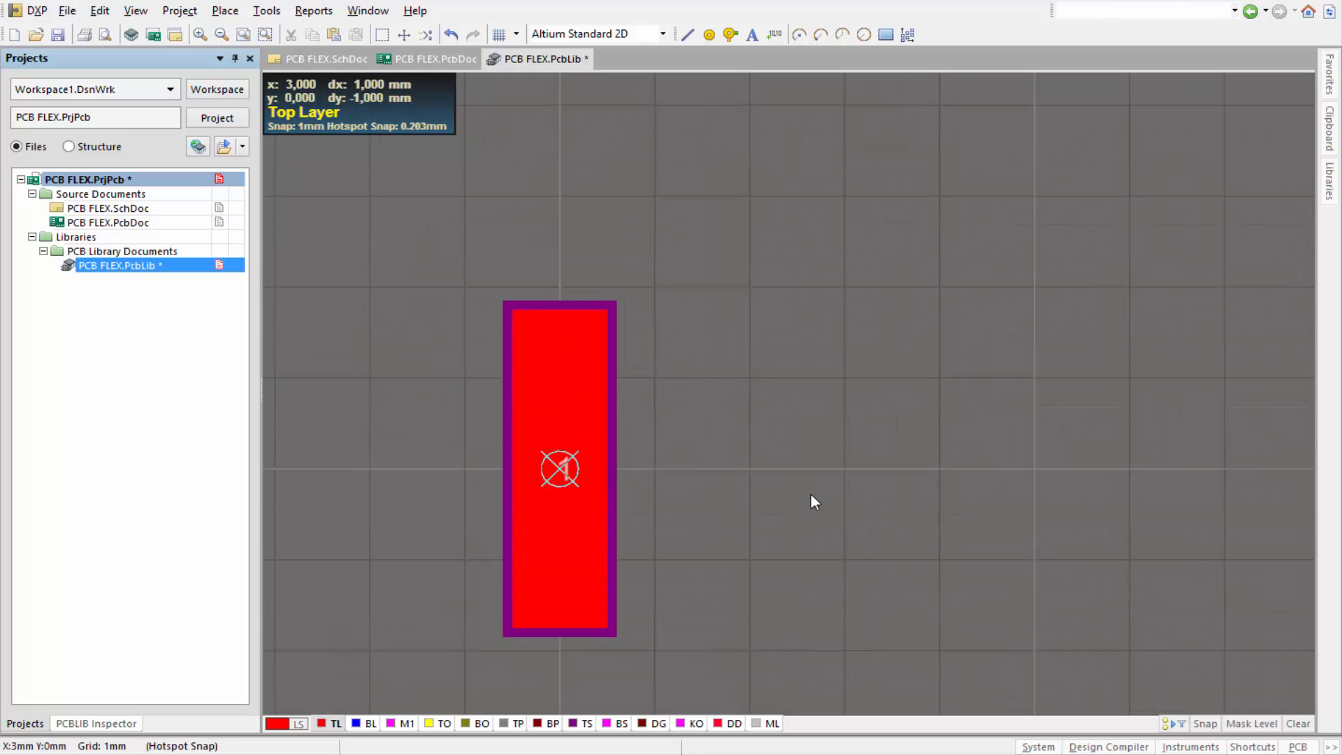
{"action": "left_click", "coordinate": [559, 513]}
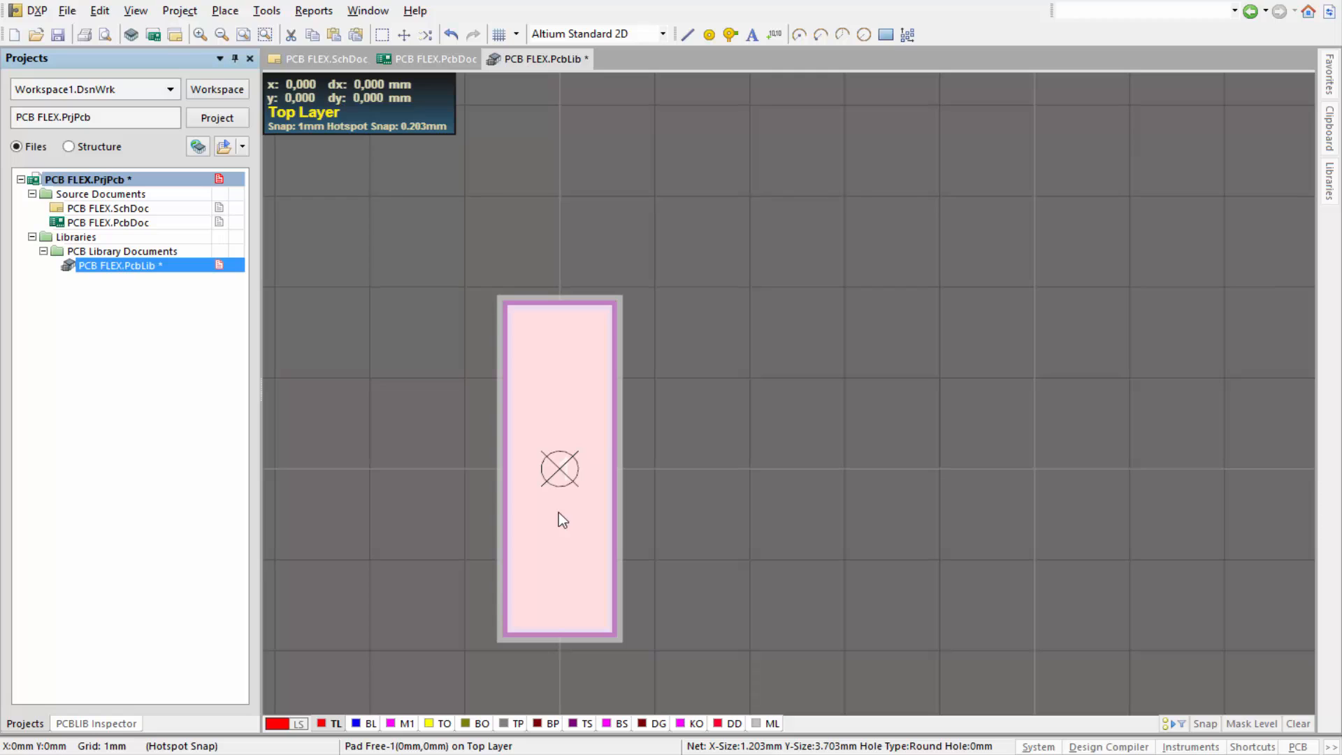
{"action": "key", "text": "ctrl+c"}
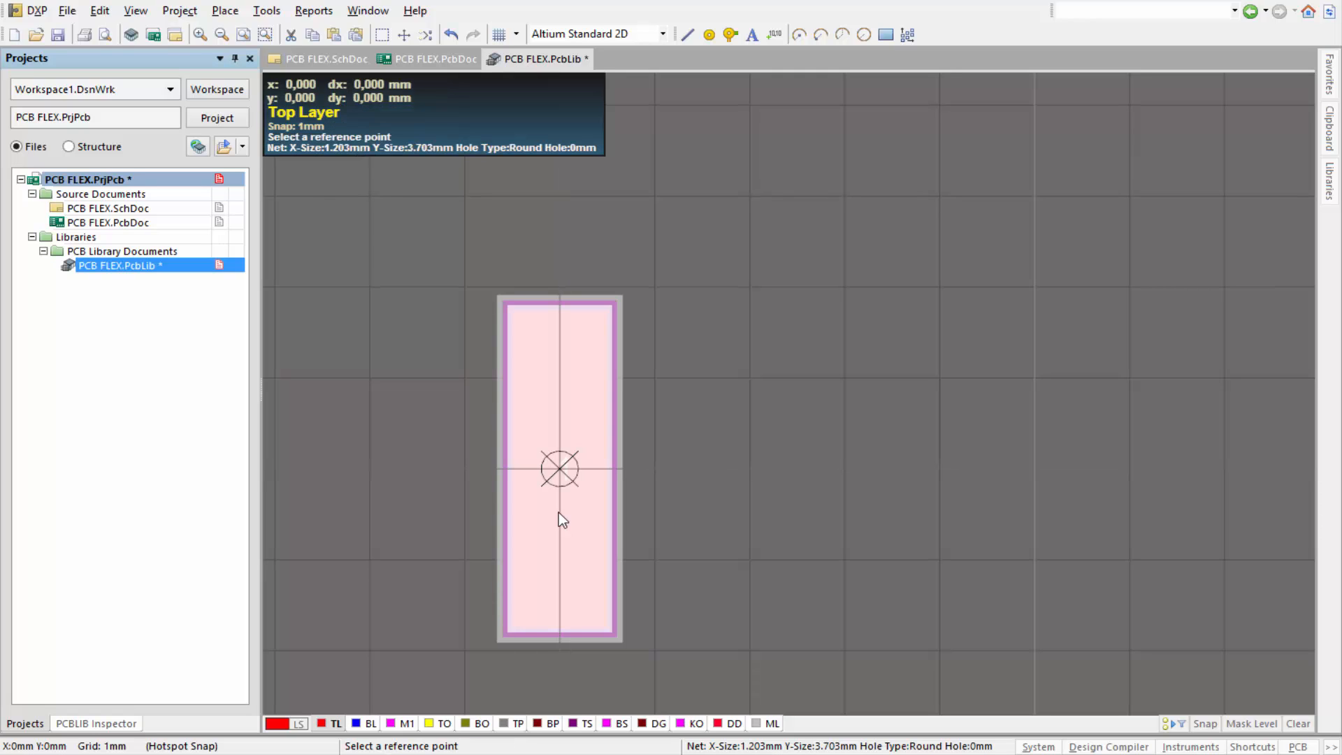
{"action": "left_click", "coordinate": [566, 469]}
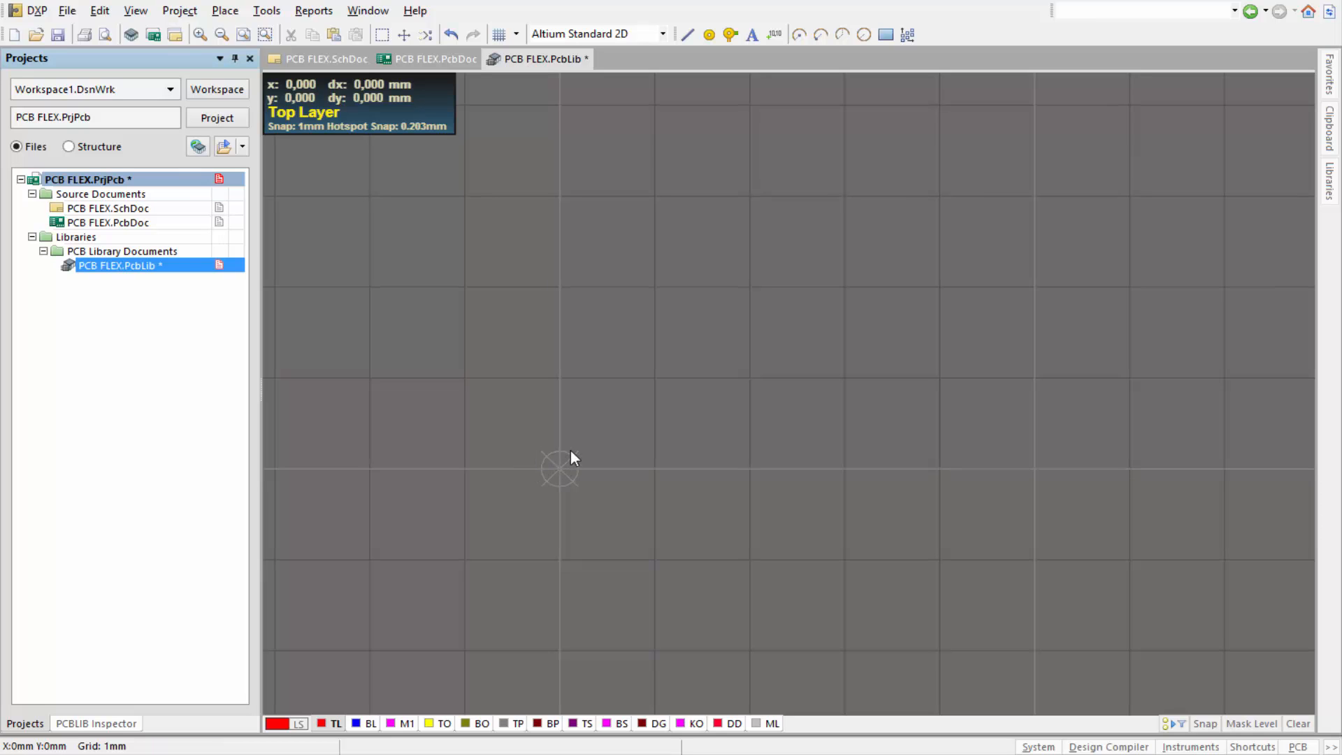
Step: Paste the pad as a linear array of 12 items with 1 mm X-spacing, starting at the origin
{"action": "left_click", "coordinate": [108, 14]}
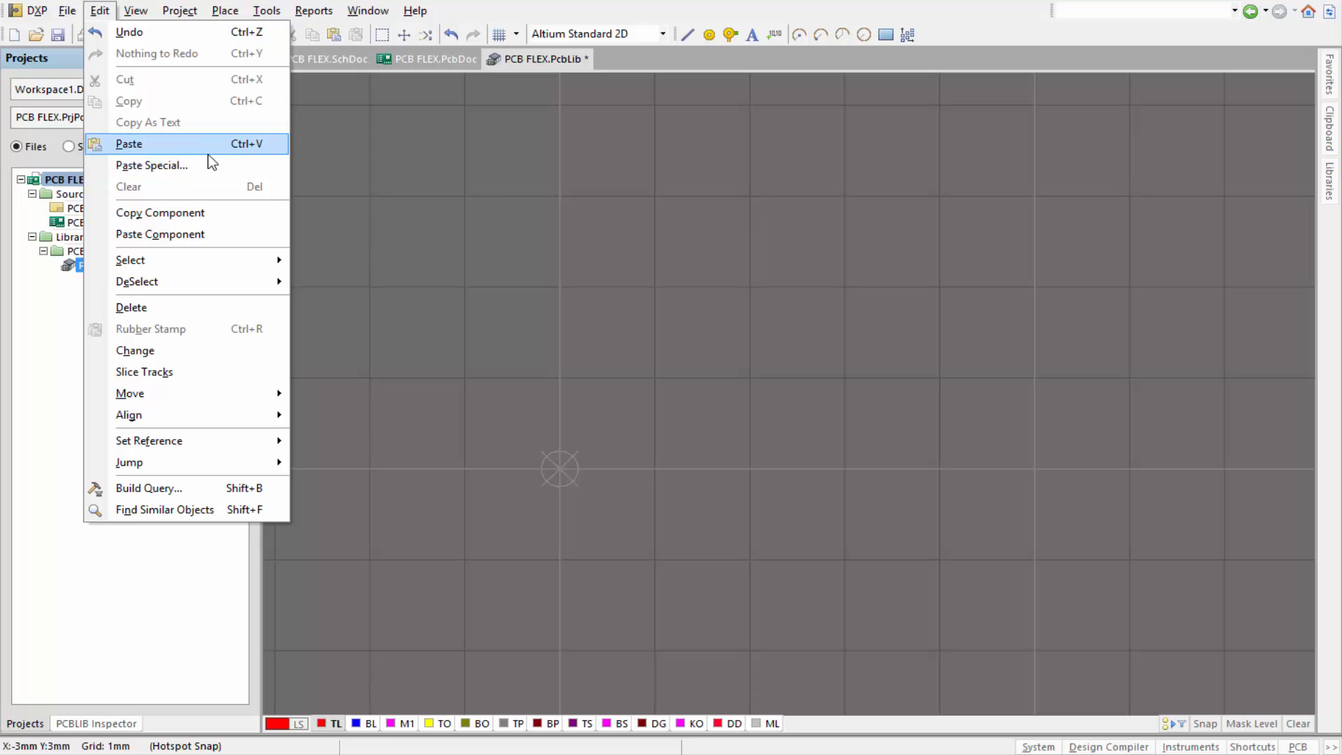
{"action": "left_click", "coordinate": [137, 168]}
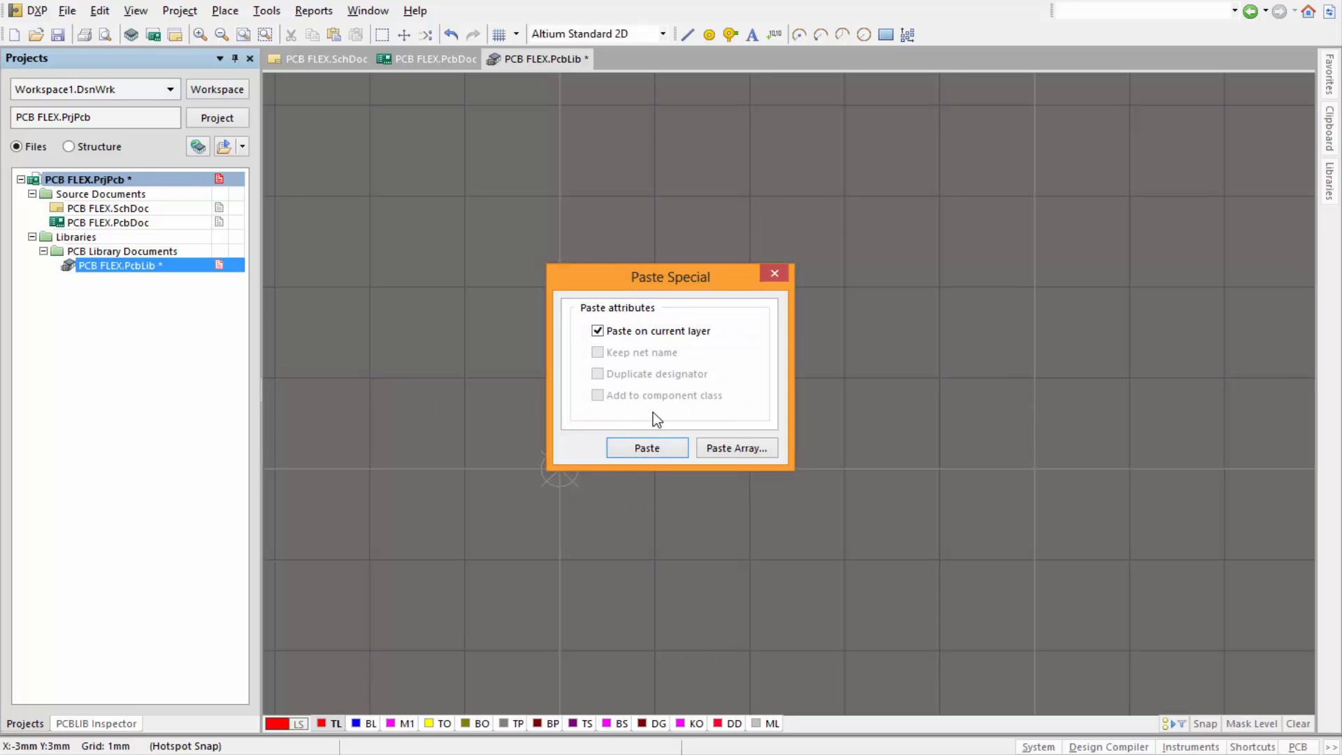
{"action": "left_click", "coordinate": [748, 454]}
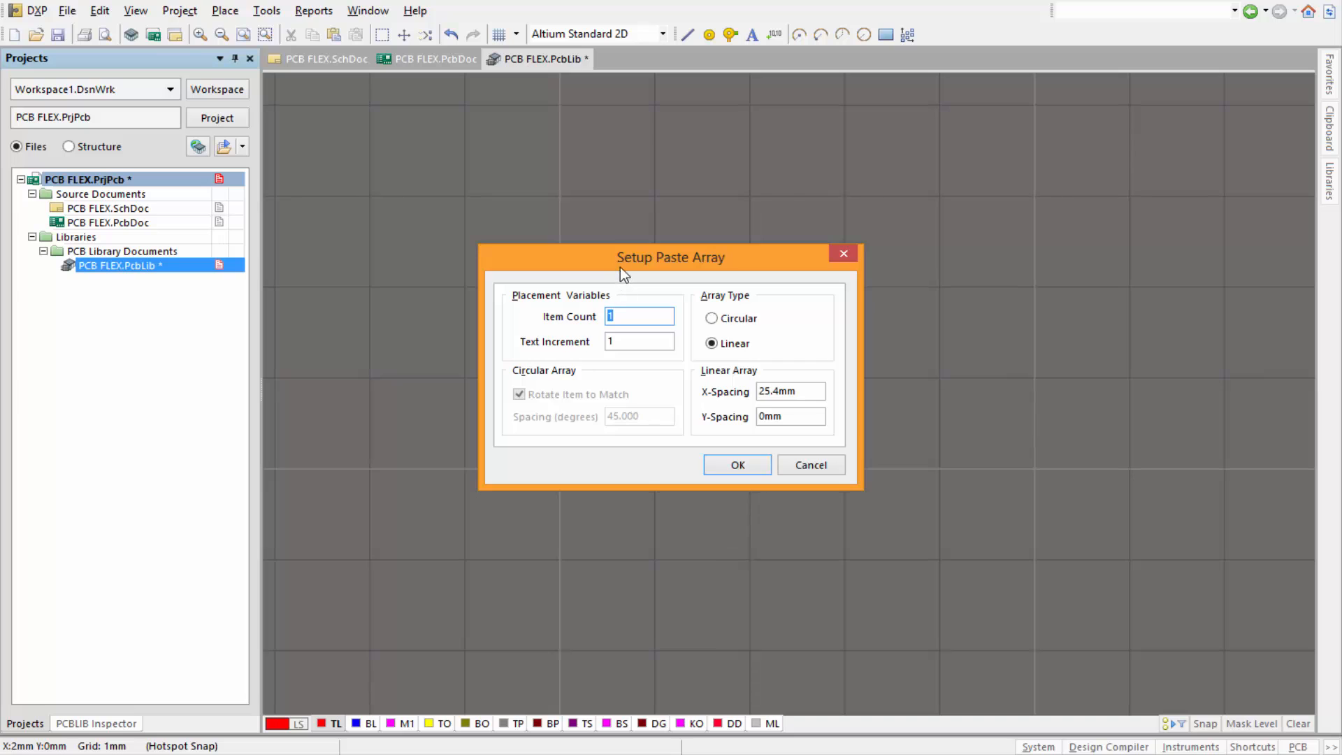
{"action": "left_click_drag", "start_coordinate": [633, 255], "coordinate": [540, 260]}
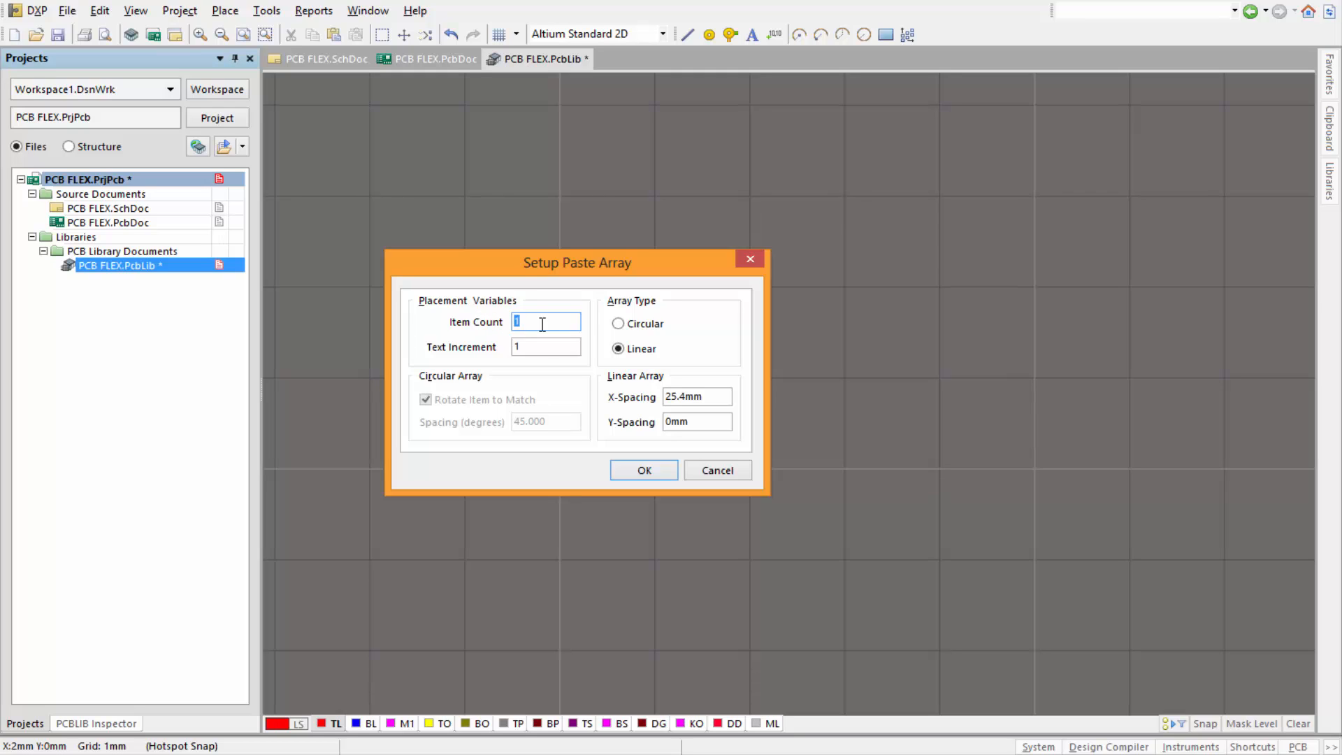
{"action": "type", "text": "12"}
{"action": "left_click", "coordinate": [718, 397]}
{"action": "type", "text": "1"}
{"action": "left_click", "coordinate": [684, 428]}
{"action": "left_click", "coordinate": [643, 469]}
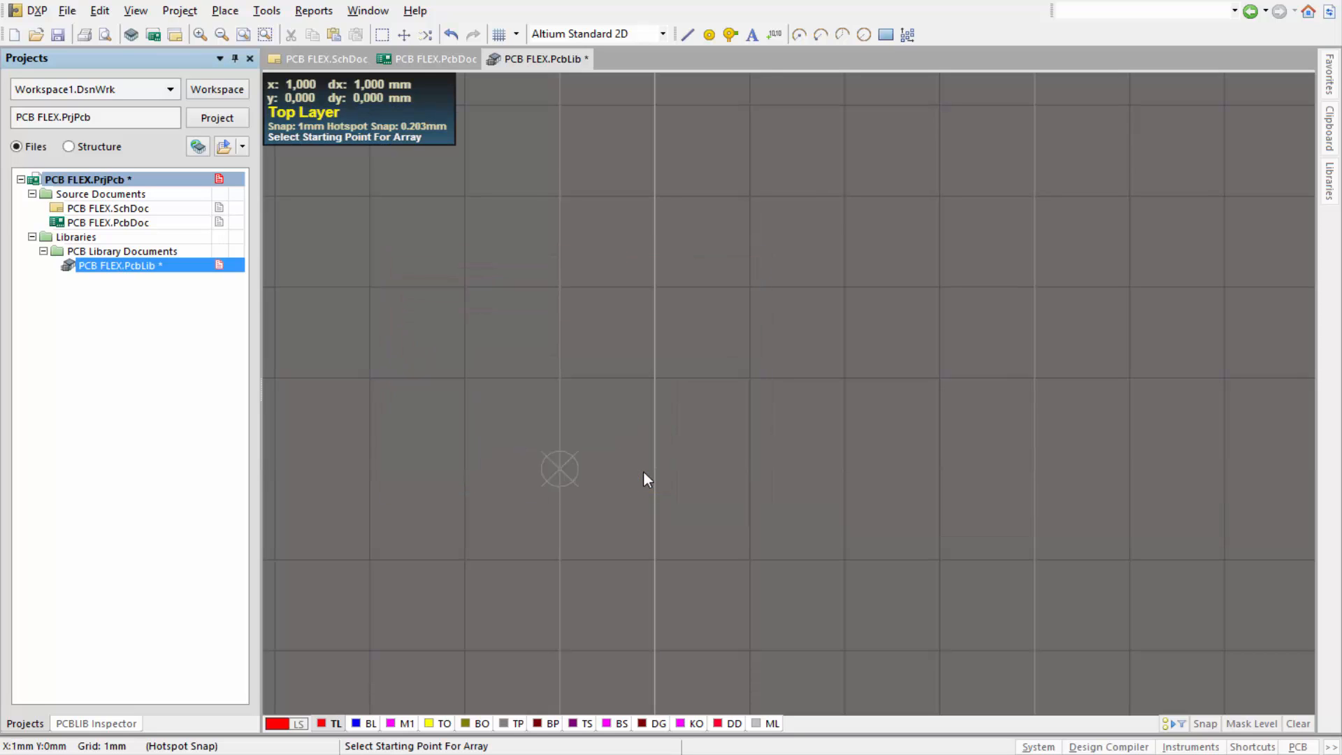
{"action": "left_click", "coordinate": [561, 469]}
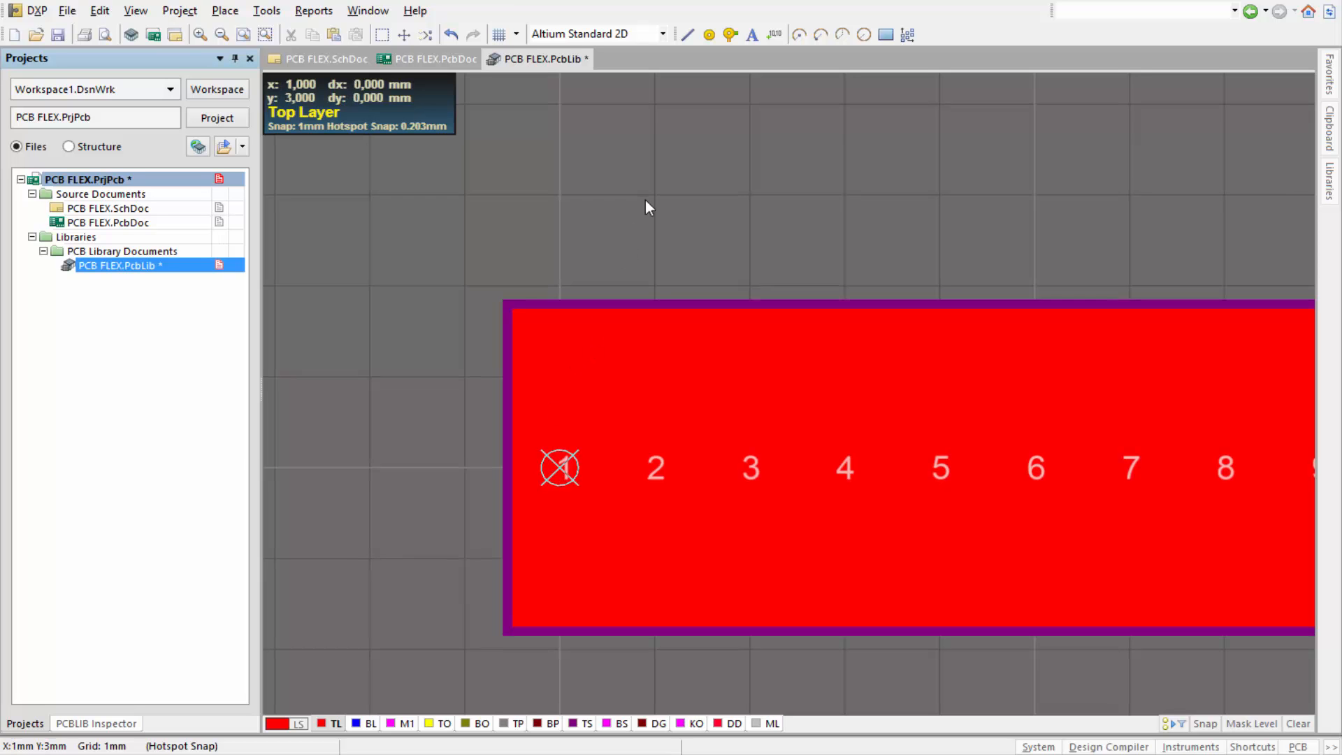
Step: Examine the row of twelve pads and check pad 1's size in its properties
{"action": "scroll", "coordinate": [645, 199], "scroll_direction": "down", "scroll_amount": 4, "text": "ctrl"}
{"action": "scroll", "coordinate": [644, 198], "scroll_direction": "up", "scroll_amount": 4, "text": "ctrl"}
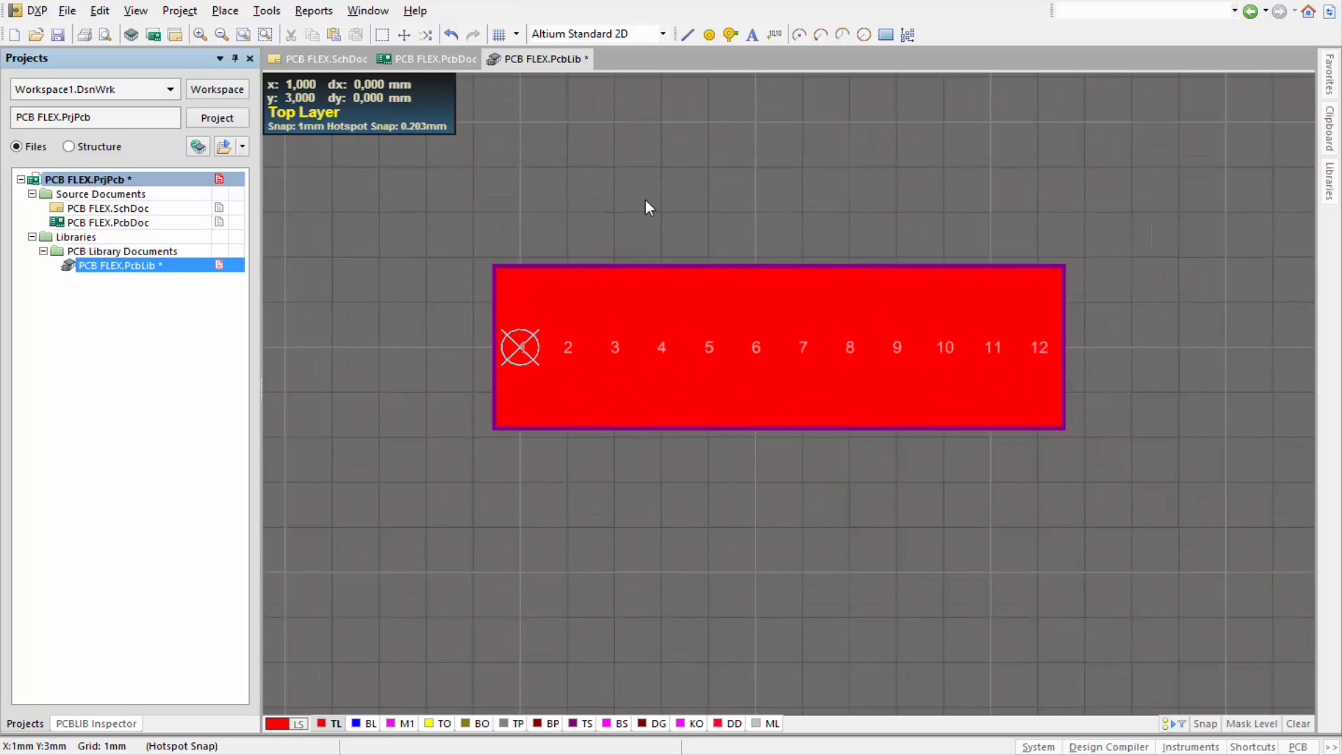
{"action": "scroll", "coordinate": [644, 198], "scroll_direction": "down", "scroll_amount": 1, "text": "ctrl"}
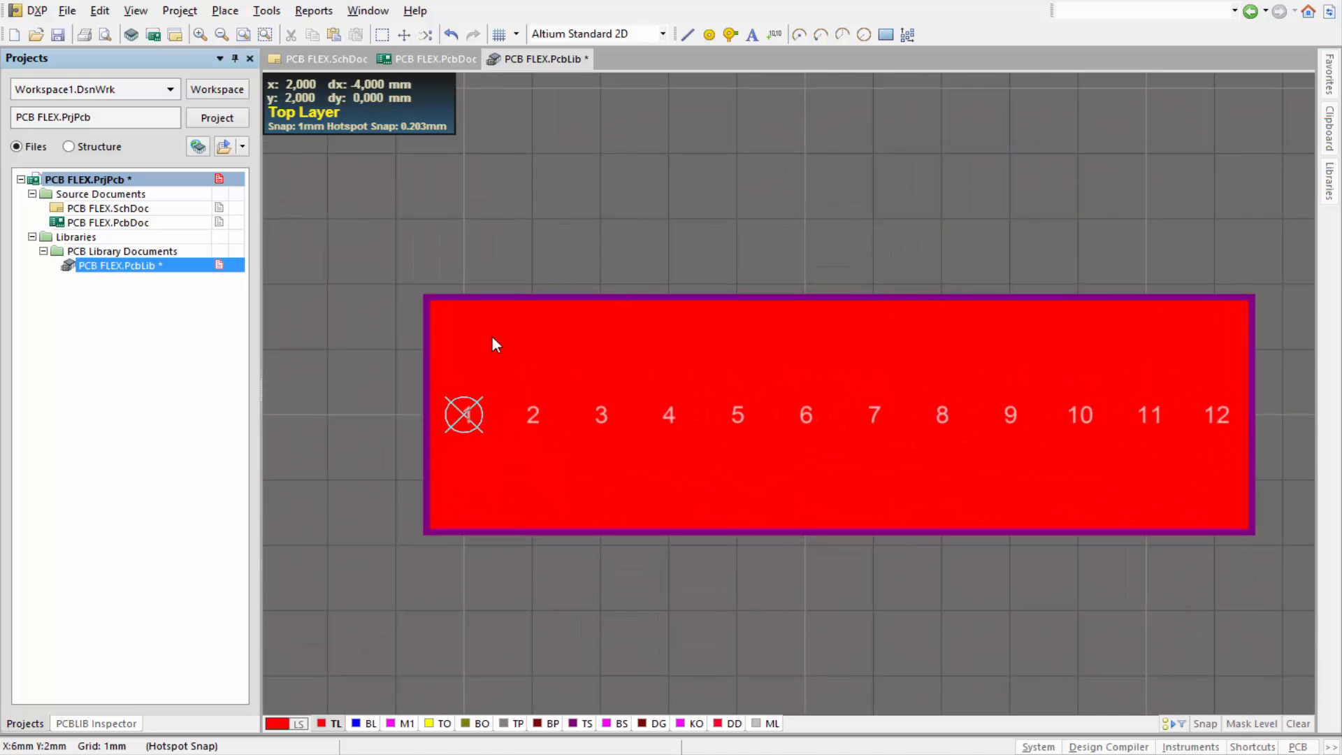
{"action": "double_click", "coordinate": [449, 337]}
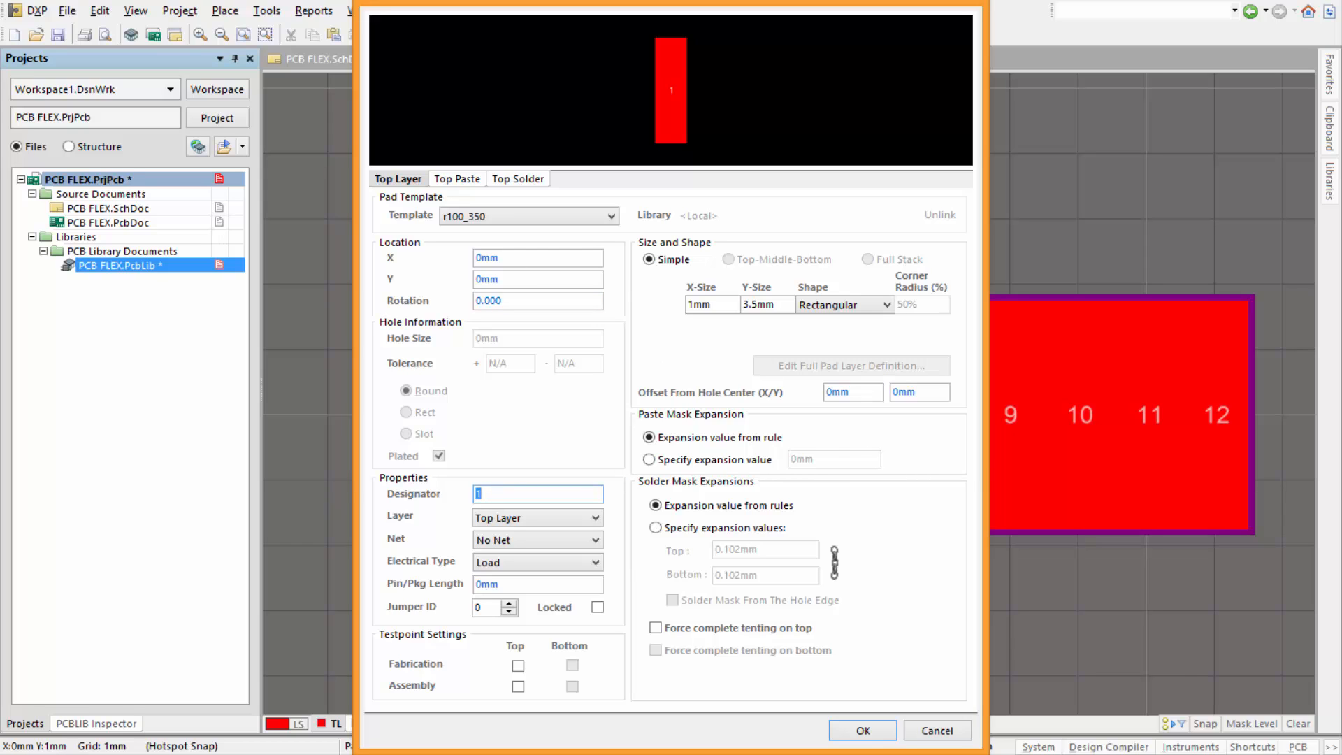
{"action": "key", "text": "Return"}
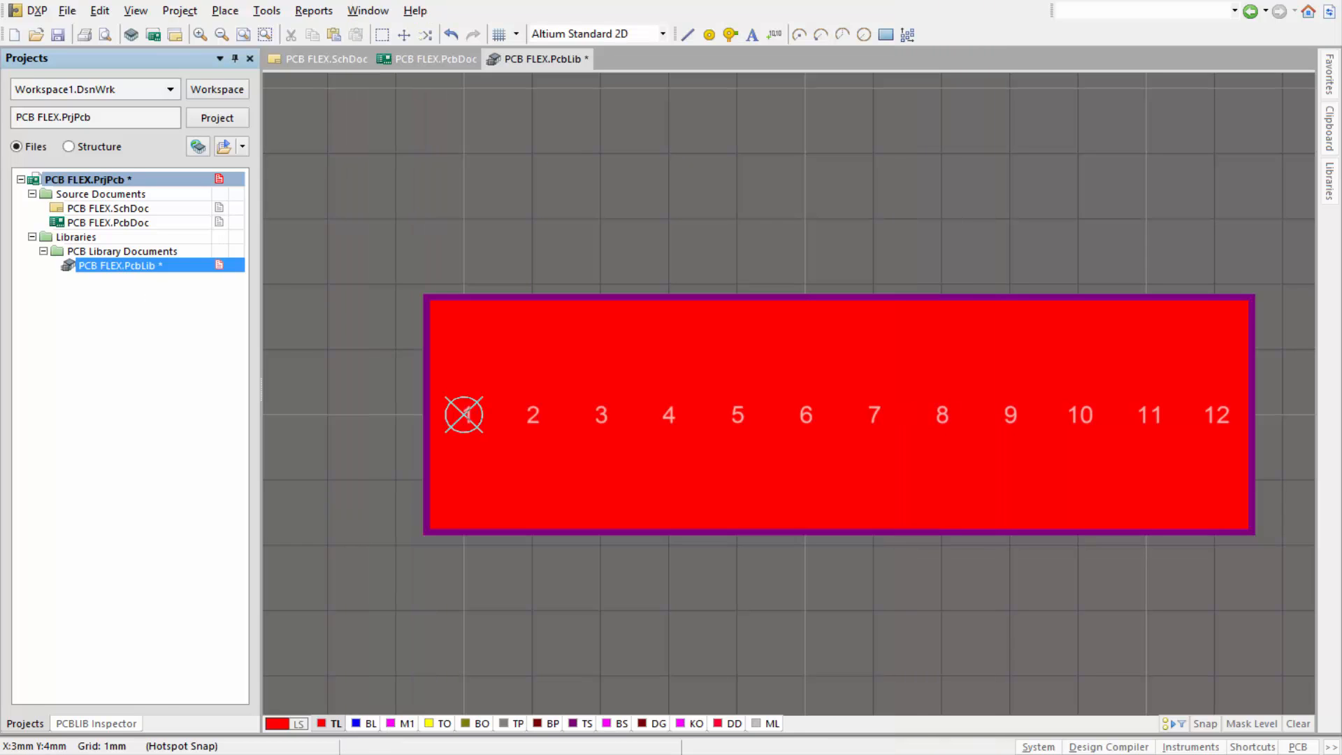
{"action": "left_click", "coordinate": [459, 325]}
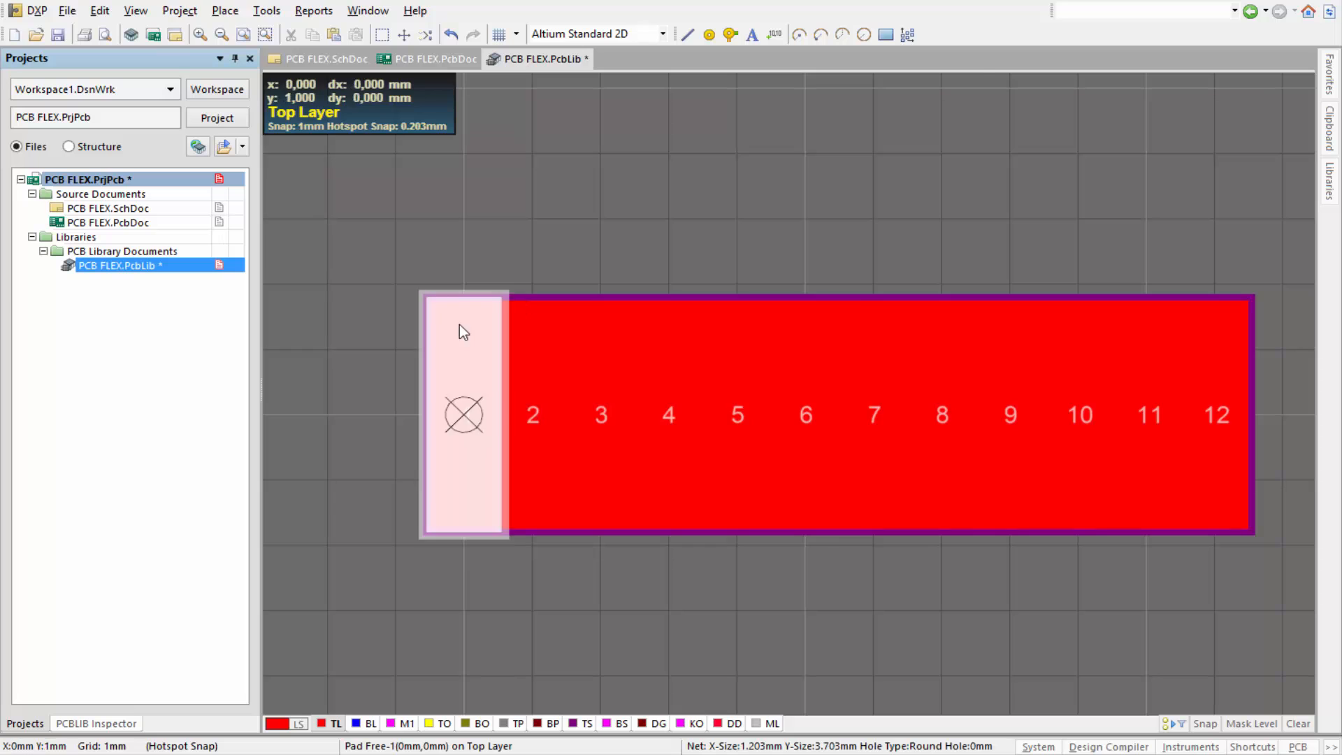
{"action": "double_click", "coordinate": [459, 325]}
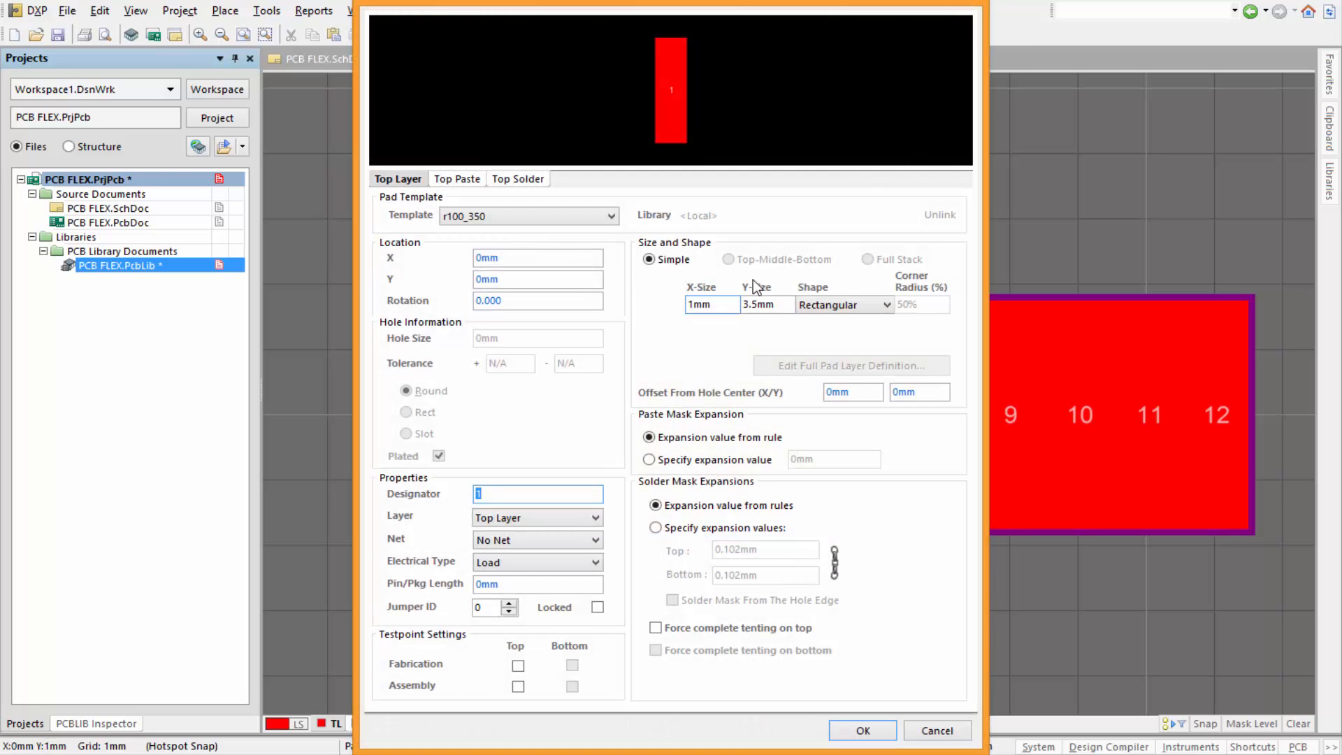
{"action": "left_click", "coordinate": [725, 307]}
{"action": "key", "text": "Return"}
{"action": "left_click", "coordinate": [929, 619]}
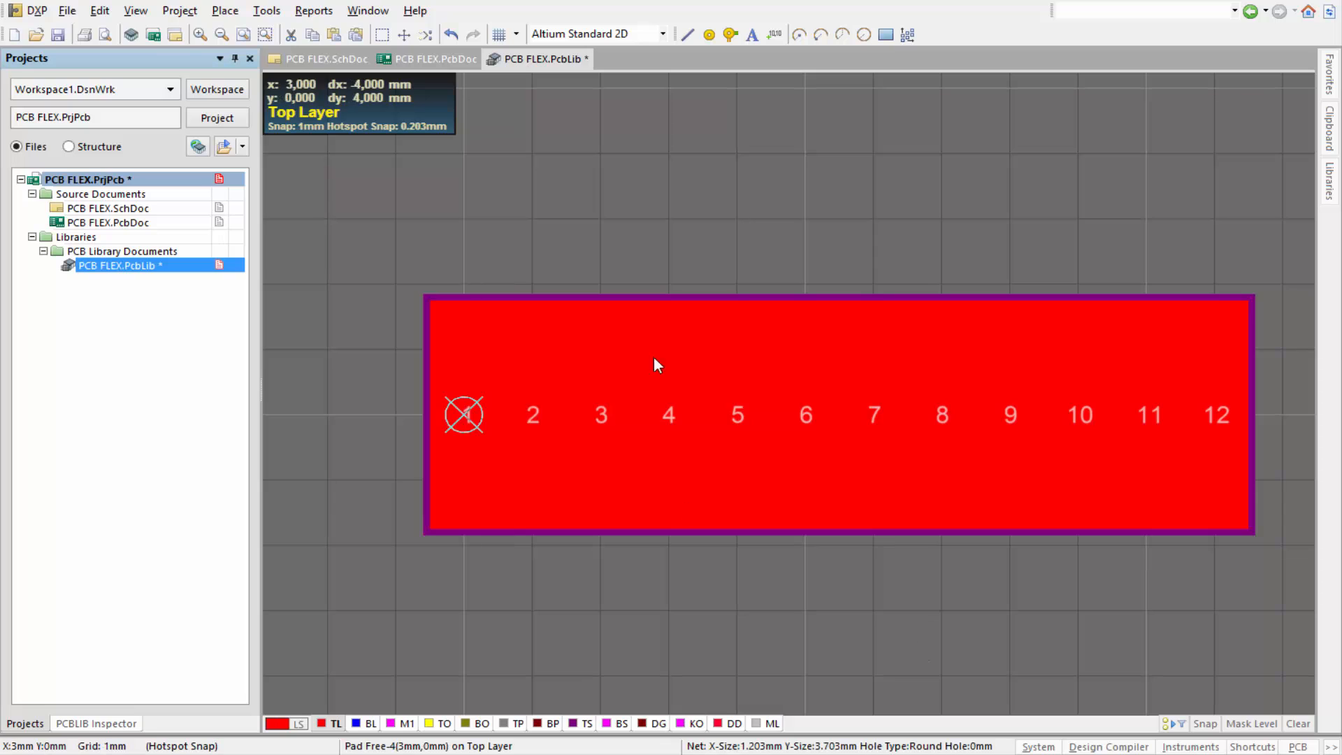
Step: Undo the twelve-pad array and set the X-Size of pad 1 to 0.7 mm
{"action": "left_click", "coordinate": [450, 35]}
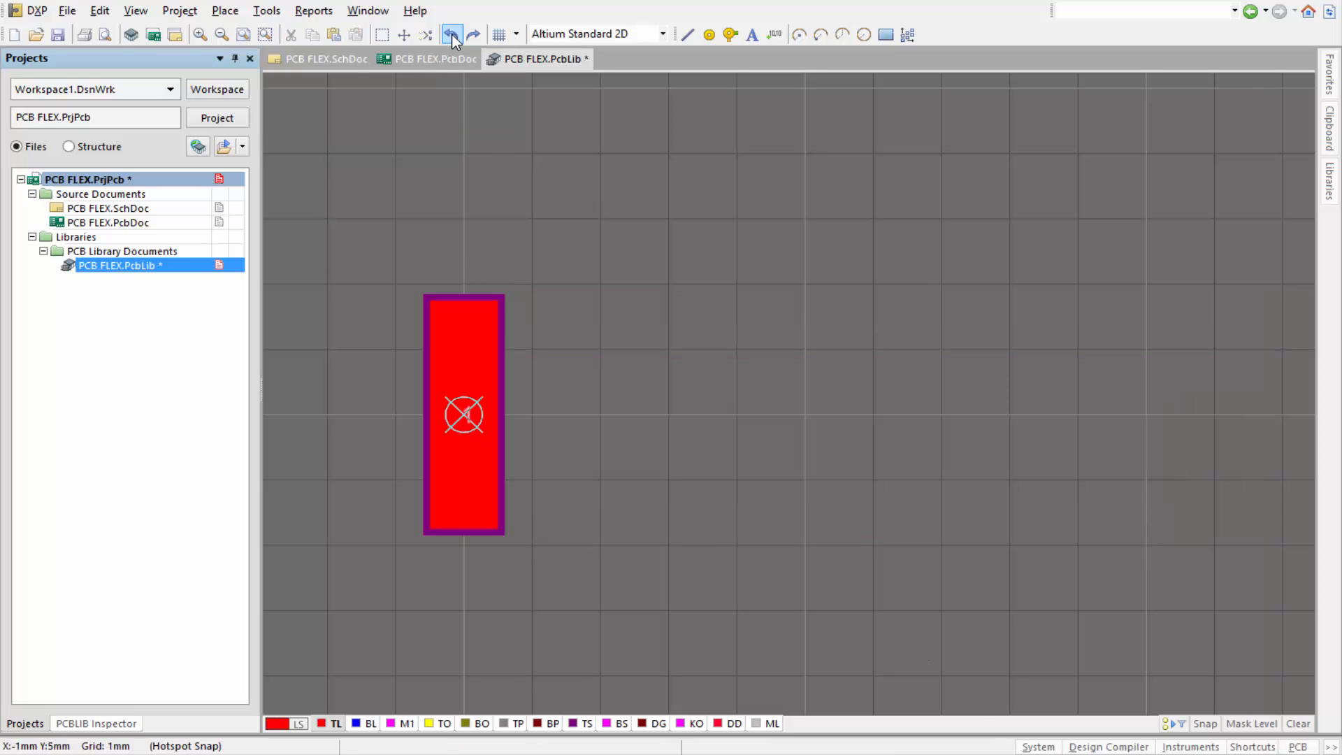
{"action": "double_click", "coordinate": [480, 348]}
{"action": "double_click", "coordinate": [723, 301]}
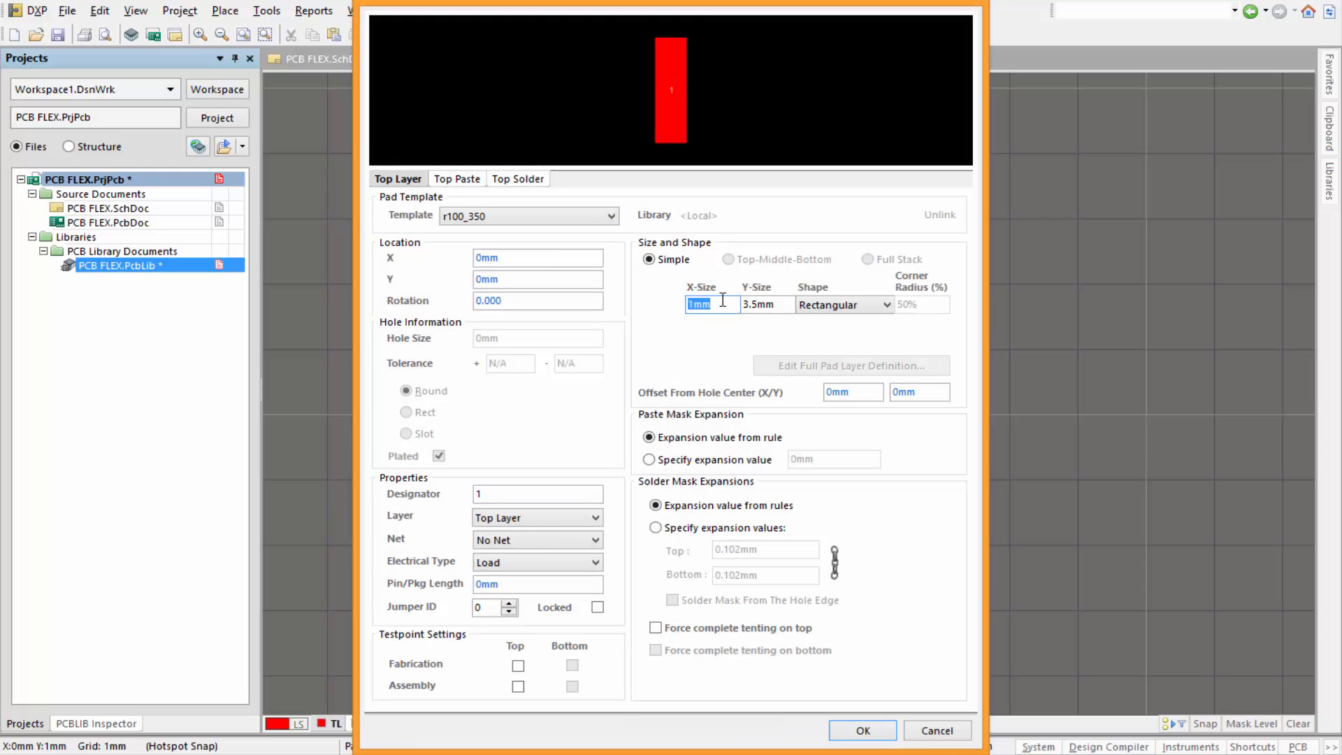
{"action": "type", "text": "0.5"}
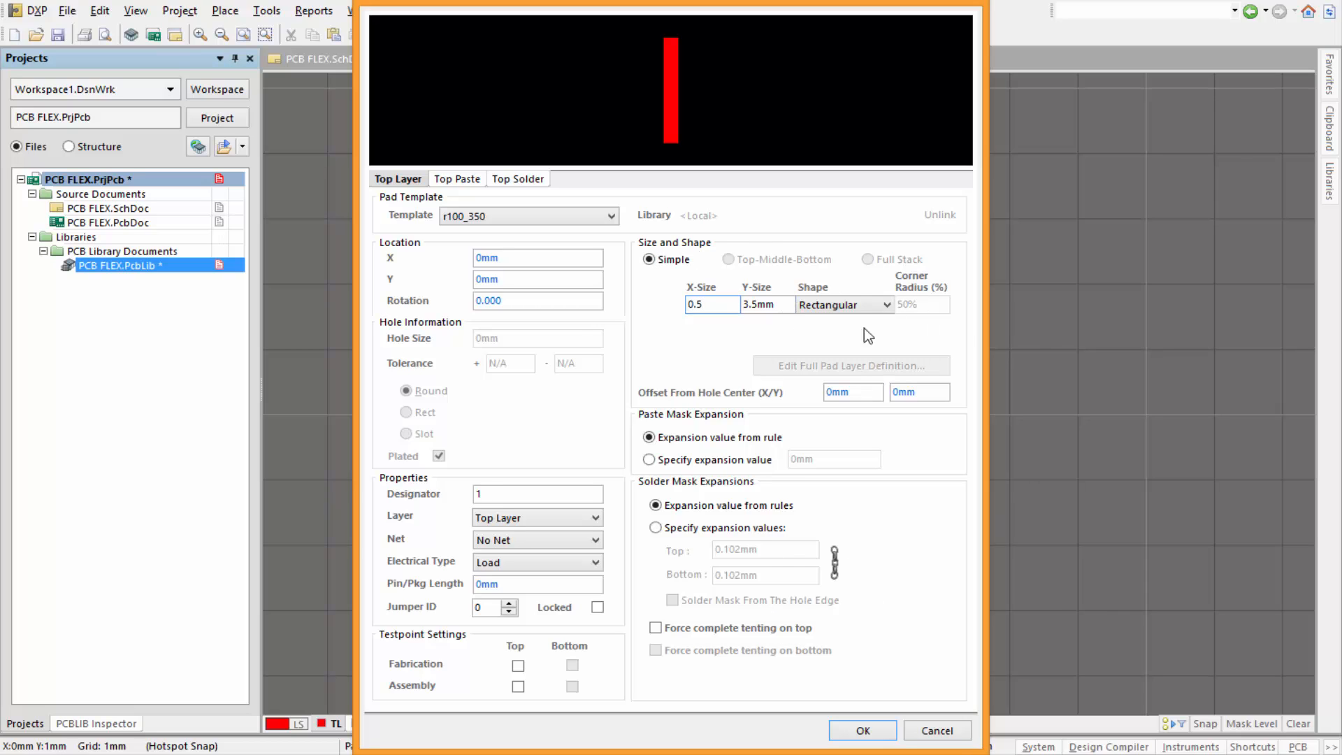
{"action": "double_click", "coordinate": [718, 306]}
{"action": "type", "text": "0.7mm"}
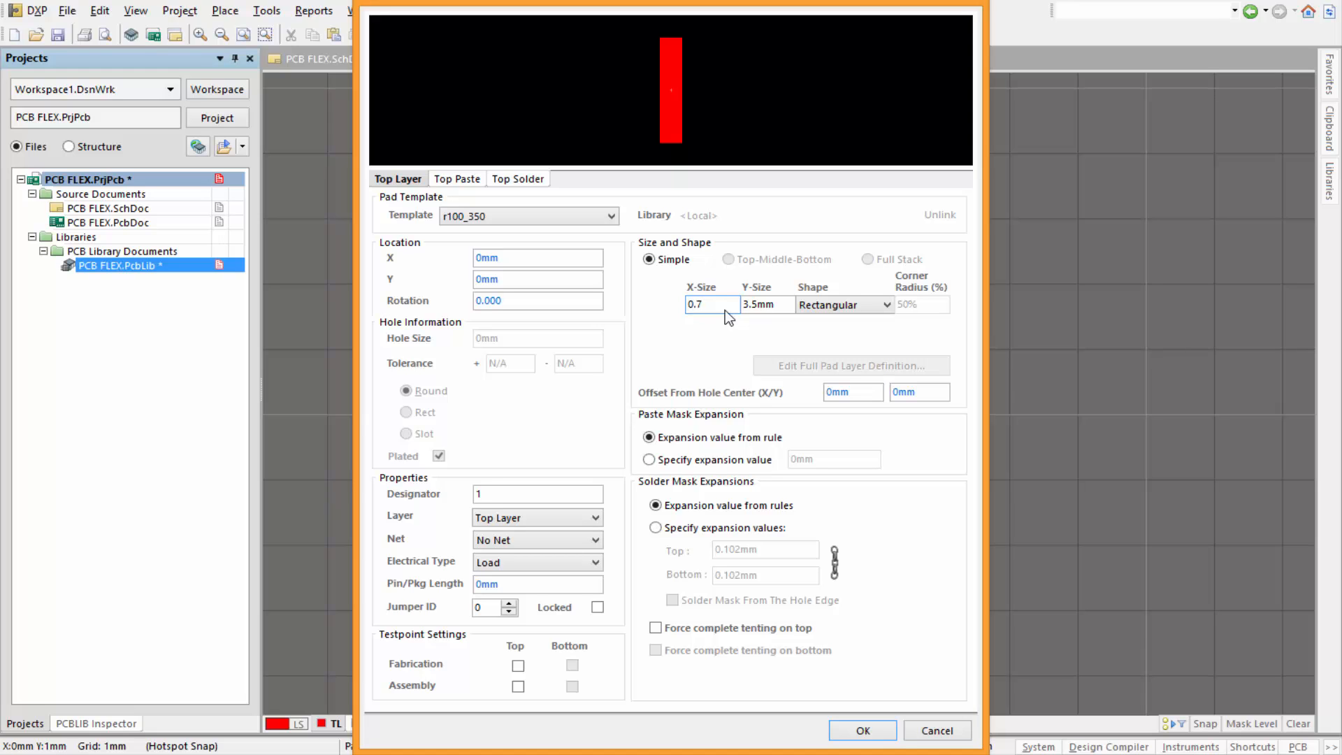
{"action": "left_click", "coordinate": [862, 730]}
Step: Cut the narrowed pad 1 to the clipboard, using its centre at the origin as the reference point
{"action": "left_click", "coordinate": [478, 401]}
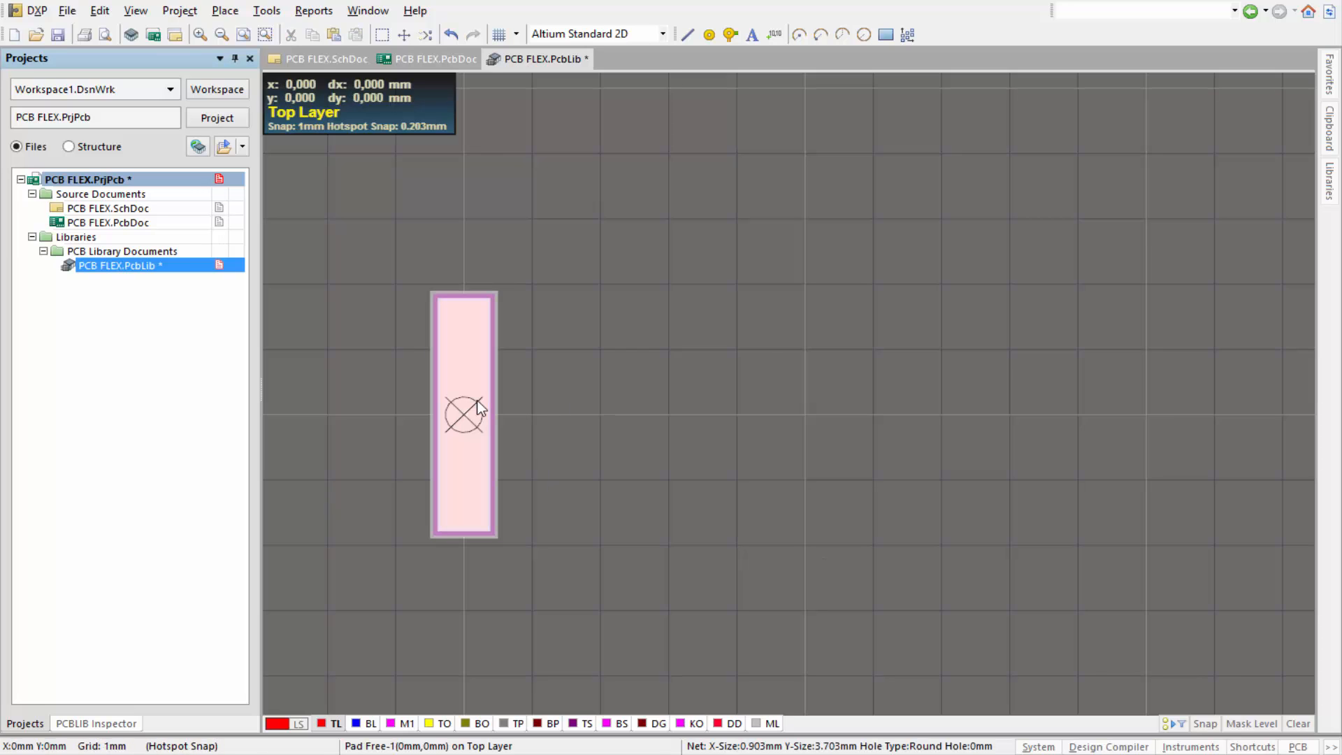
{"action": "key", "text": "ctrl+c"}
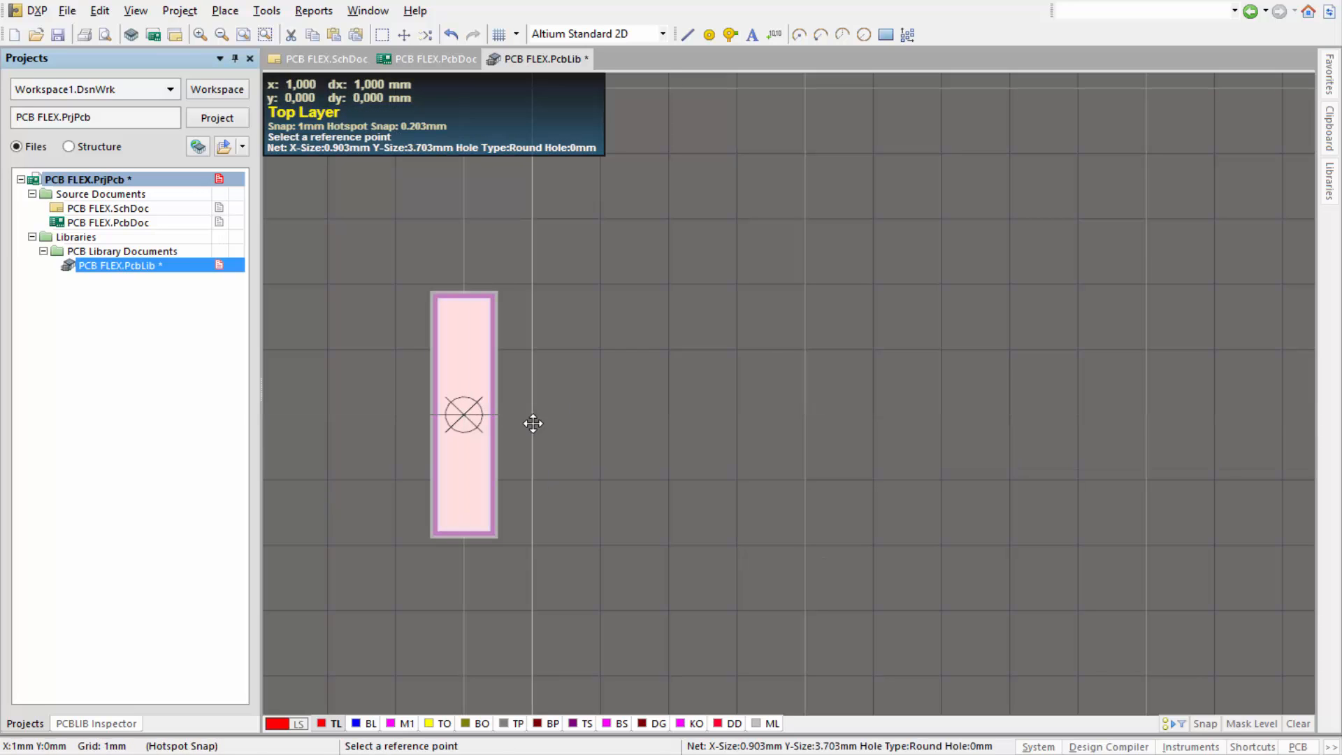
{"action": "left_click", "coordinate": [472, 425]}
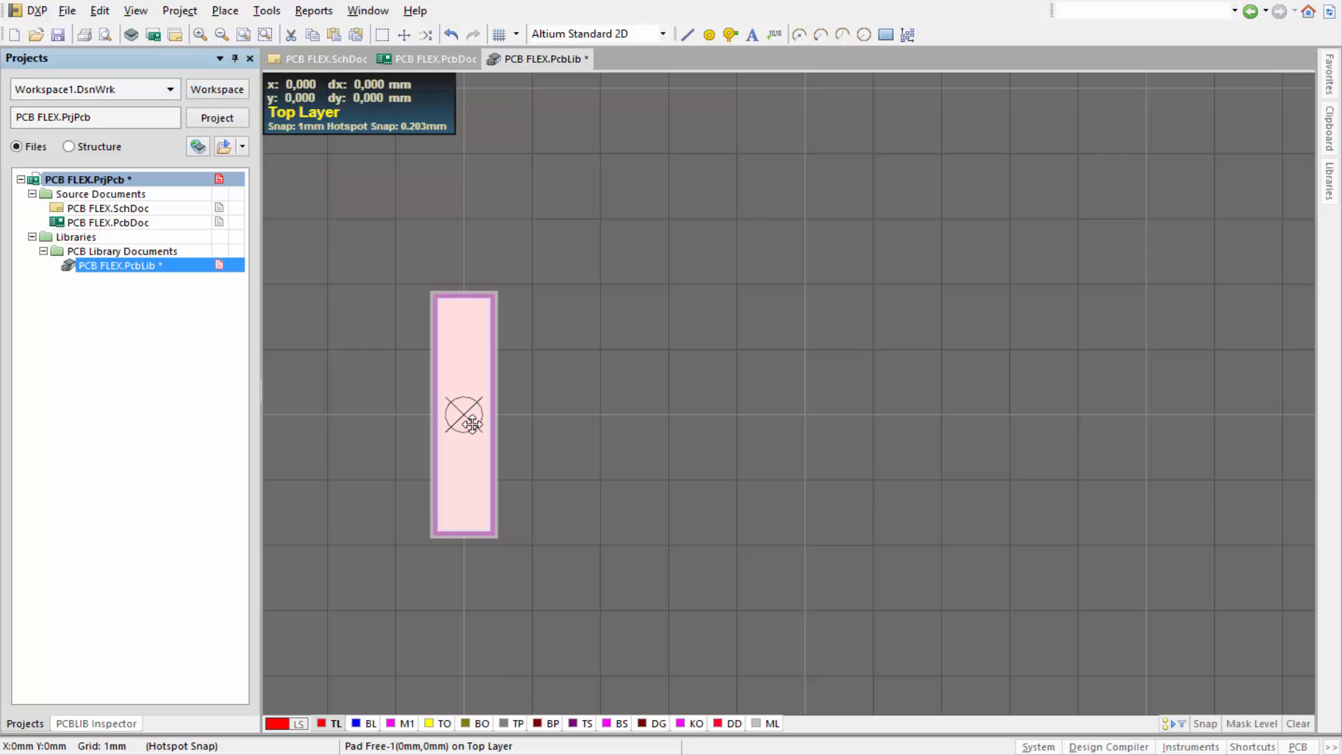
{"action": "key", "text": "ctrl+x"}
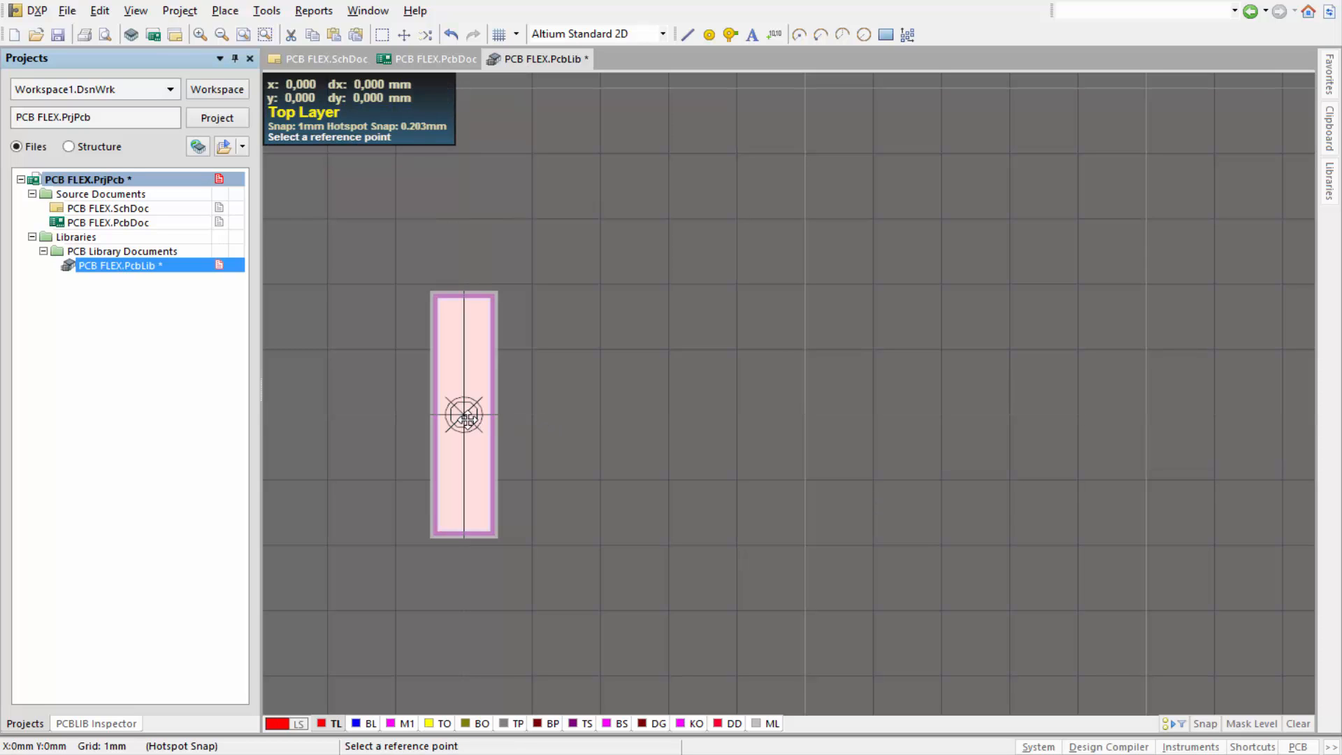
{"action": "left_click", "coordinate": [464, 414]}
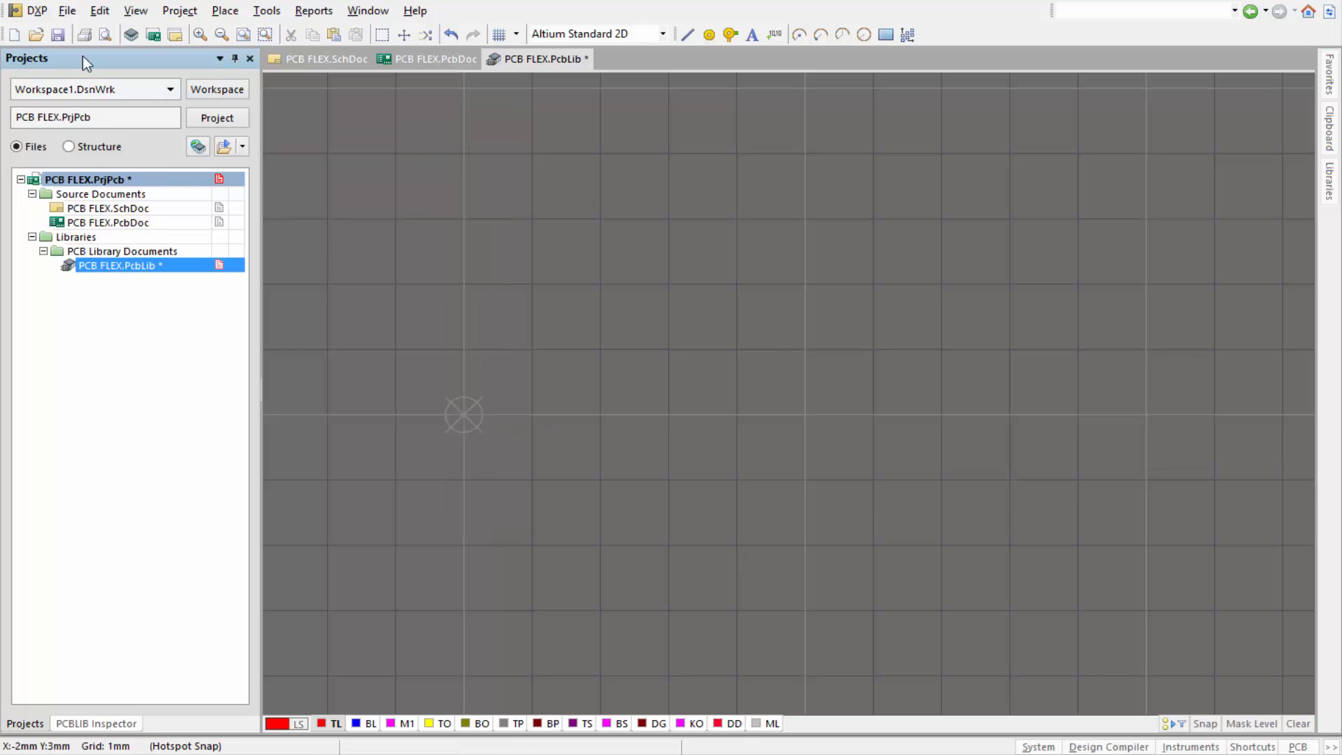
Step: Paste the narrowed pad as a linear array of 12 items with 1 mm X-spacing and 0 mm Y-spacing, starting at the origin
{"action": "left_click", "coordinate": [100, 11]}
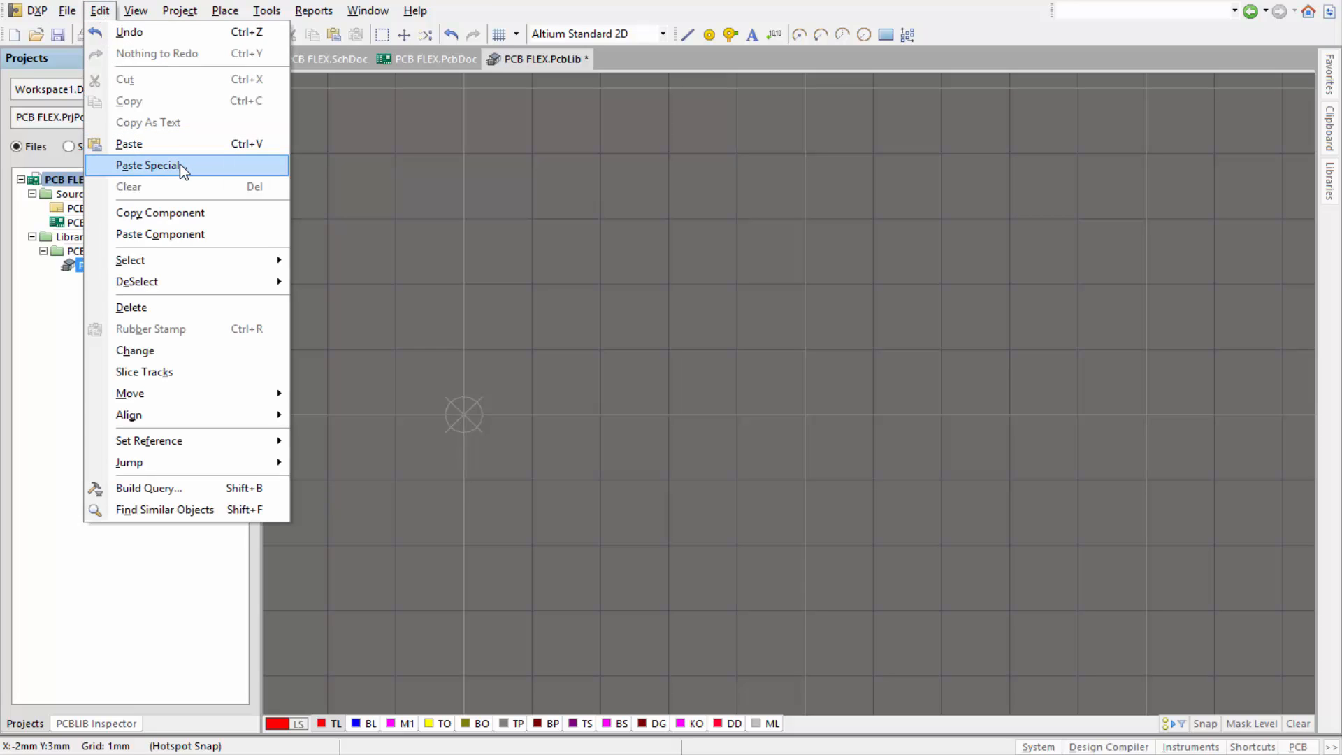
{"action": "left_click", "coordinate": [179, 165]}
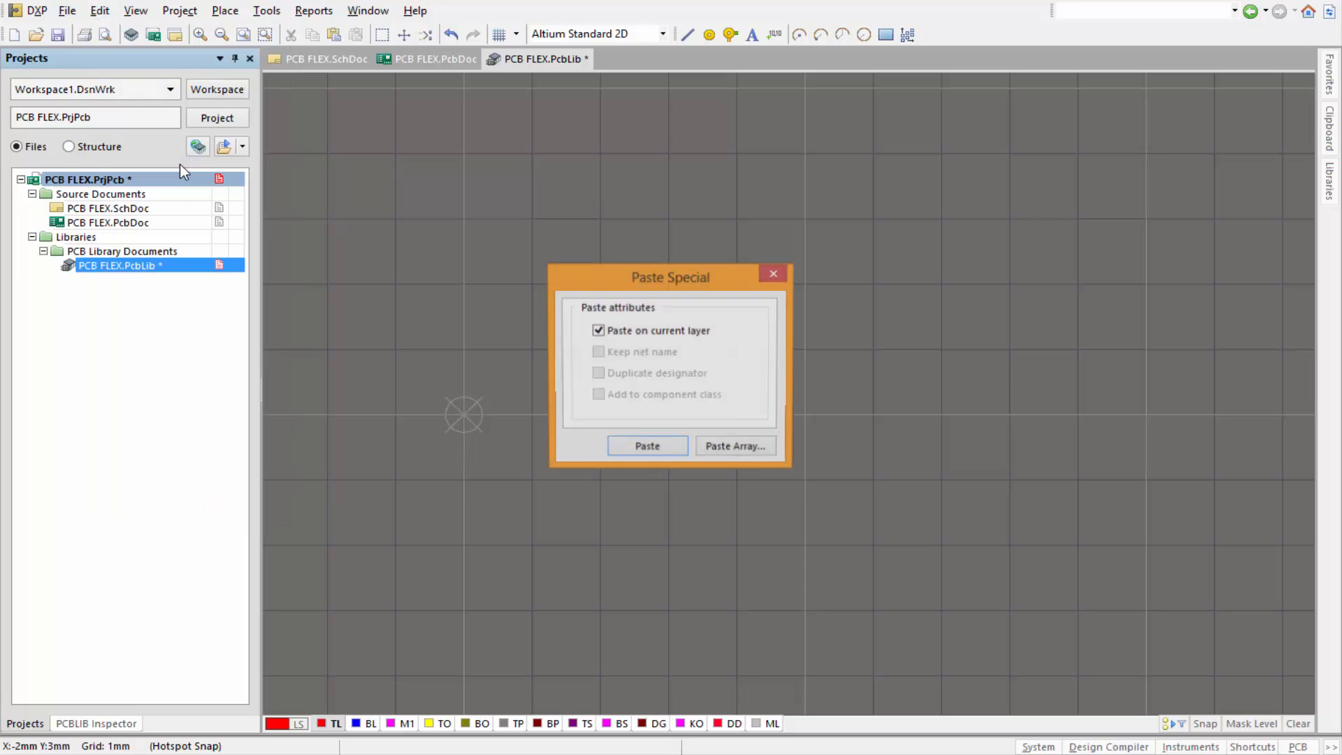
{"action": "left_click", "coordinate": [744, 449]}
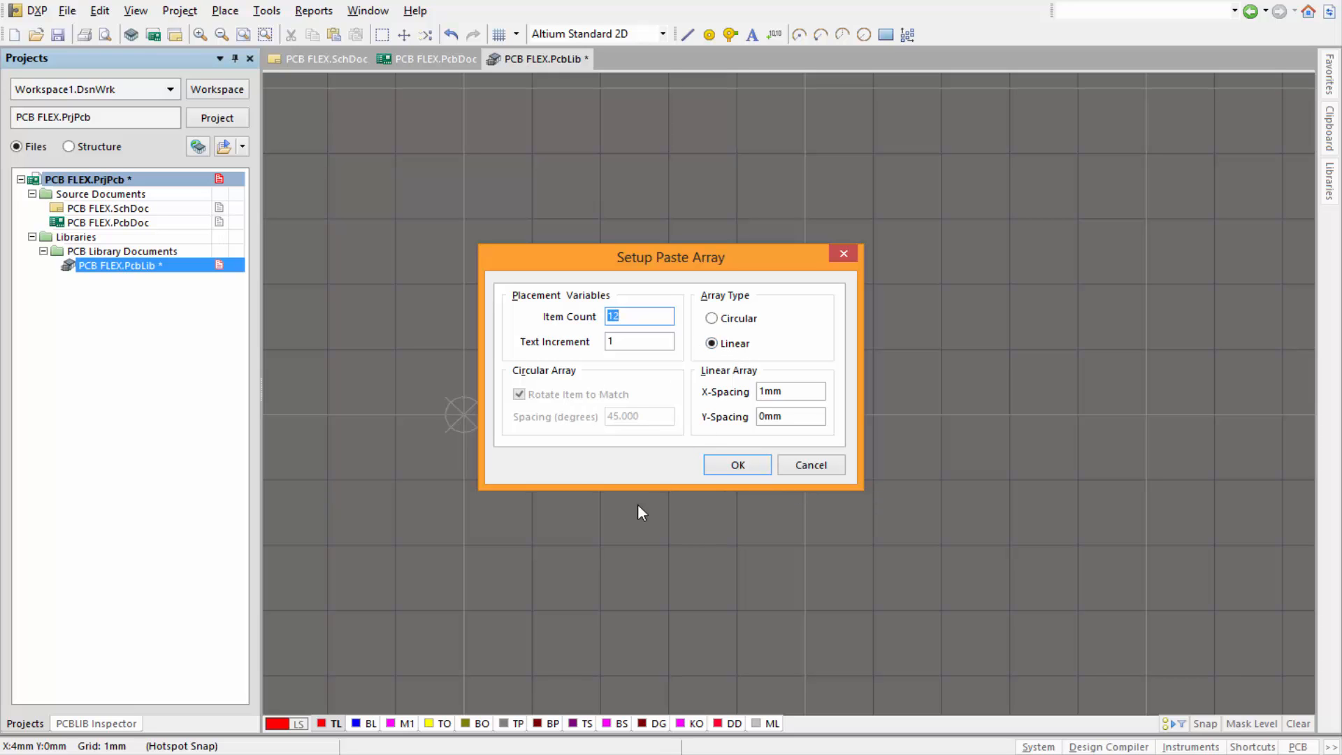
{"action": "left_click", "coordinate": [740, 466]}
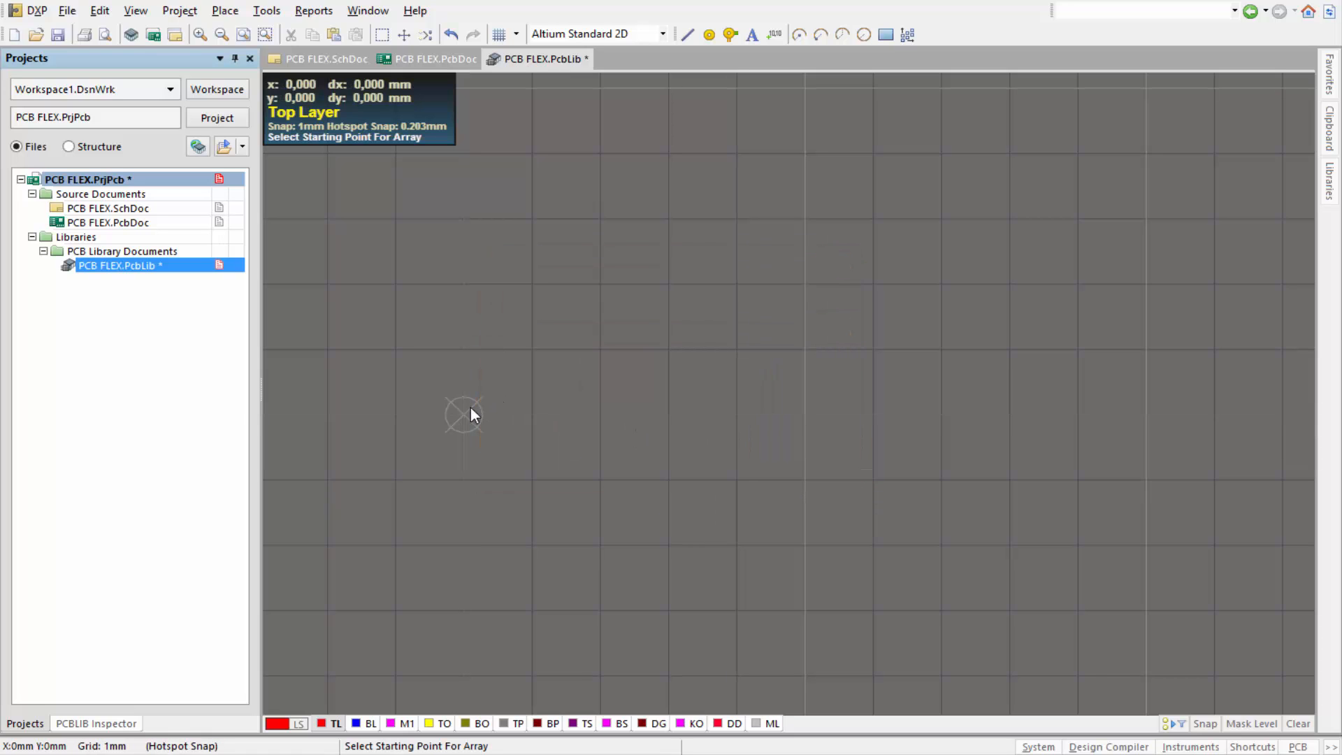
{"action": "left_click", "coordinate": [464, 417]}
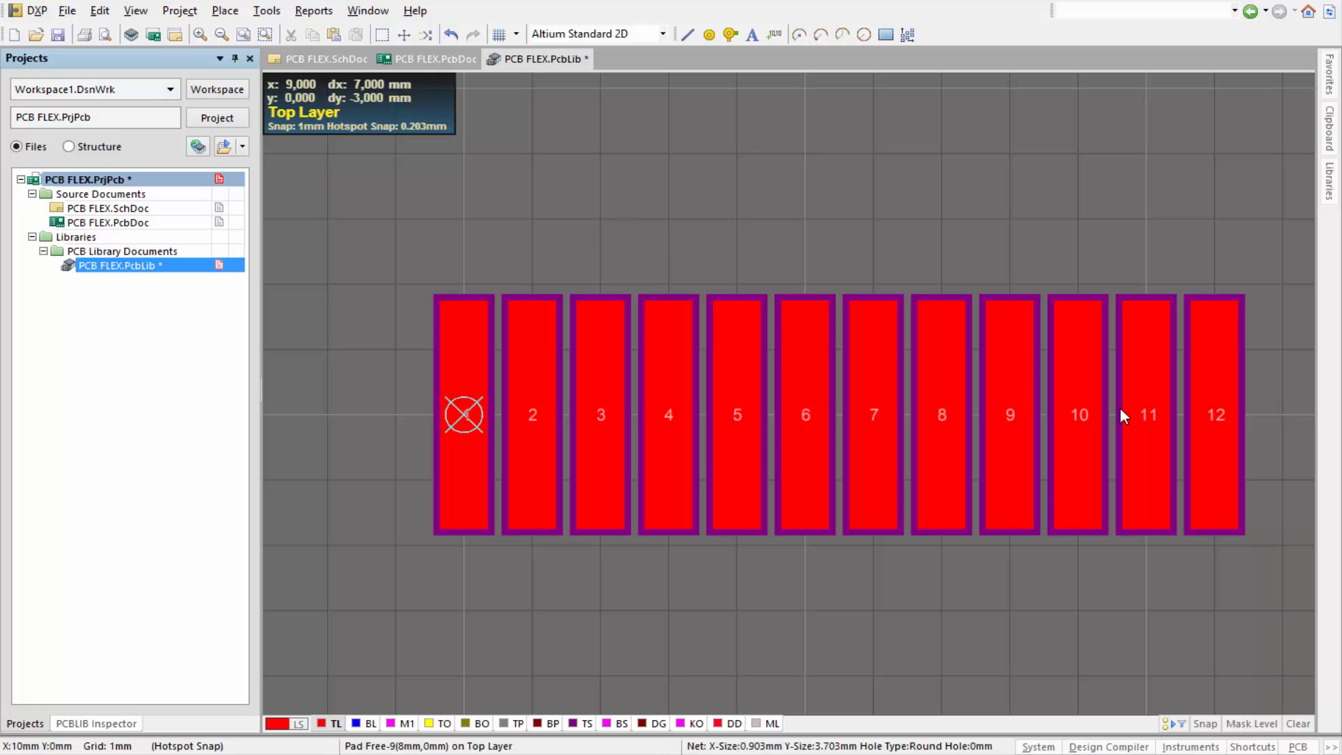
{"action": "scroll", "coordinate": [940, 614], "scroll_direction": "up", "scroll_amount": 1, "text": "ctrl"}
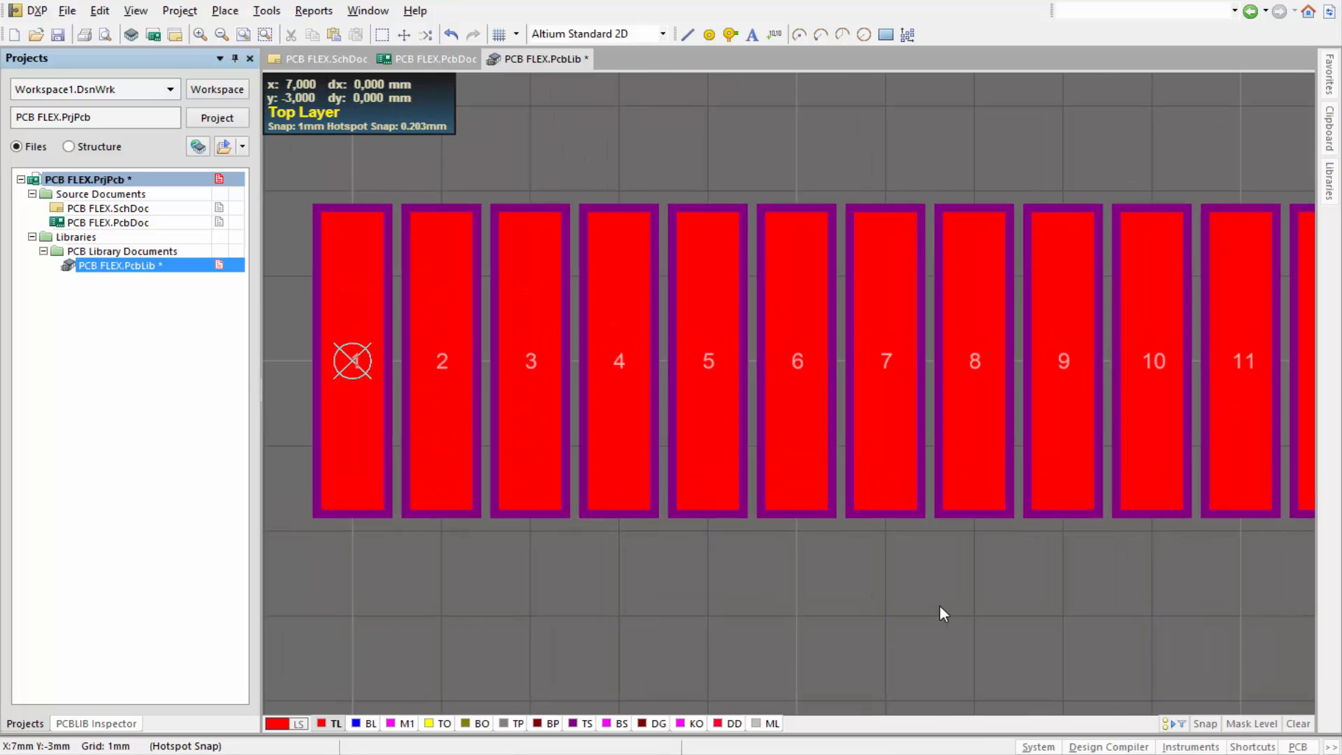
{"action": "scroll", "coordinate": [940, 613], "scroll_direction": "down", "scroll_amount": 1, "text": "ctrl"}
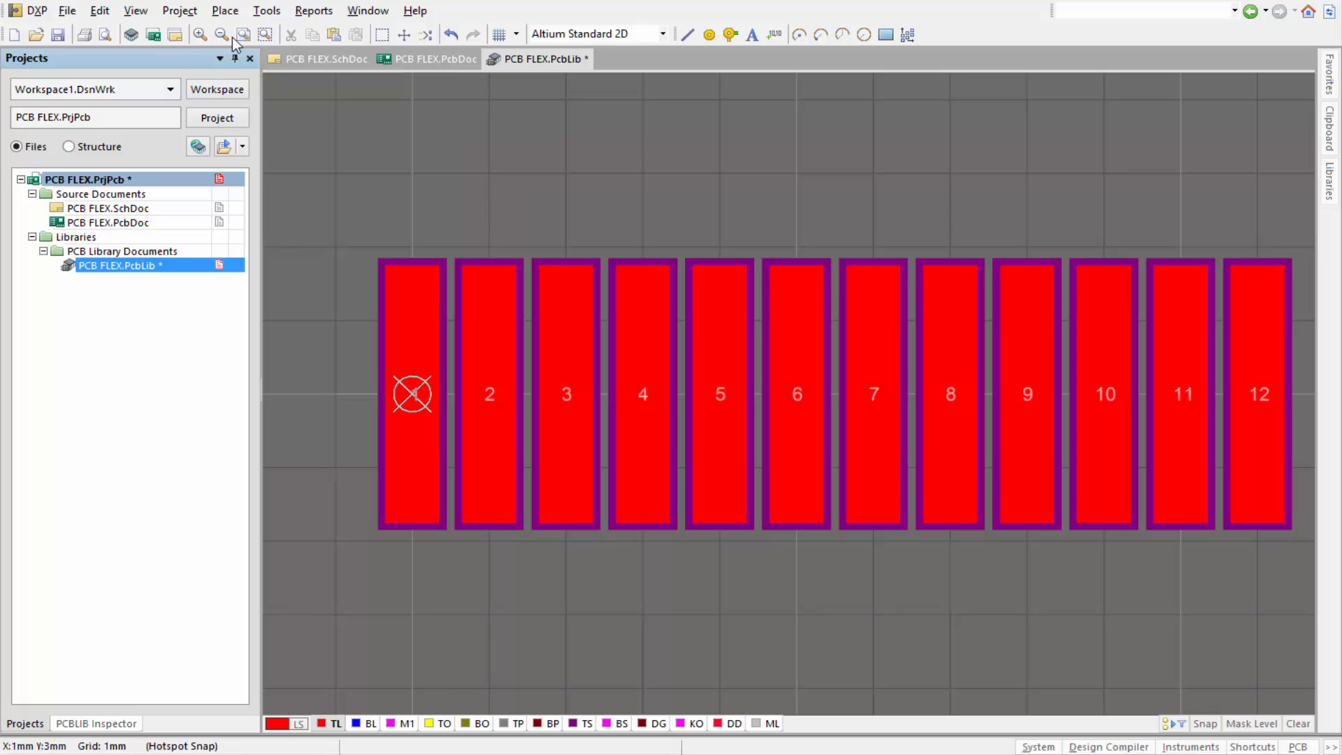
Step: Set the footprint's reference point to the centre of the pad row and save the PCB library
{"action": "left_click", "coordinate": [76, 15]}
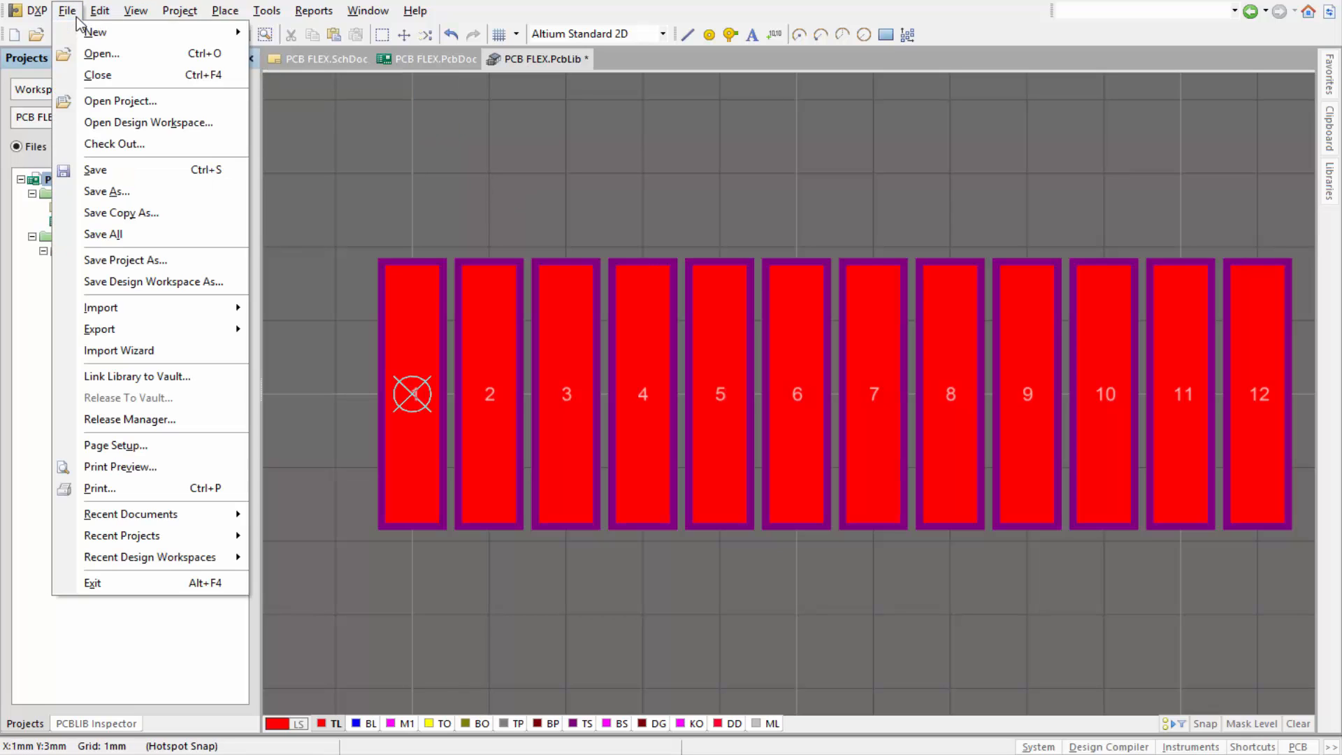
{"action": "mouse_move", "coordinate": [107, 17]}
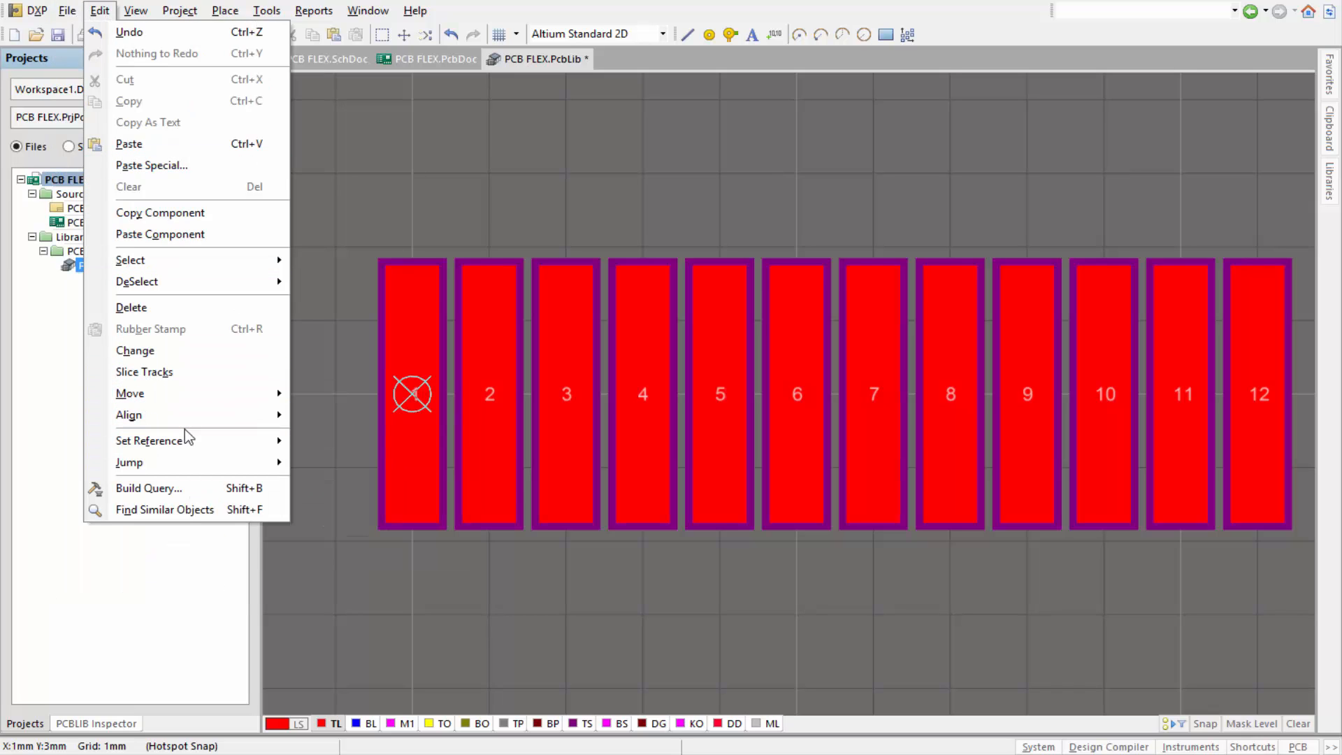
{"action": "mouse_move", "coordinate": [167, 442]}
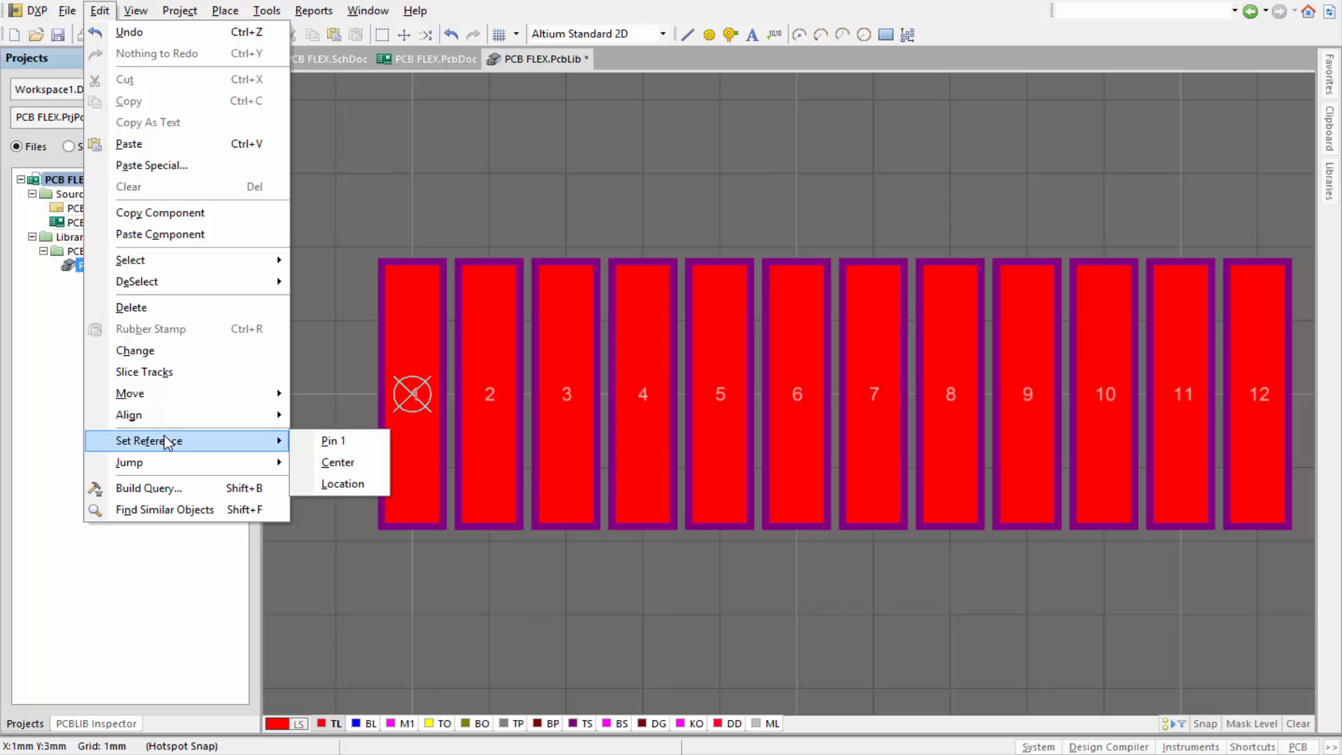
{"action": "left_click", "coordinate": [337, 464]}
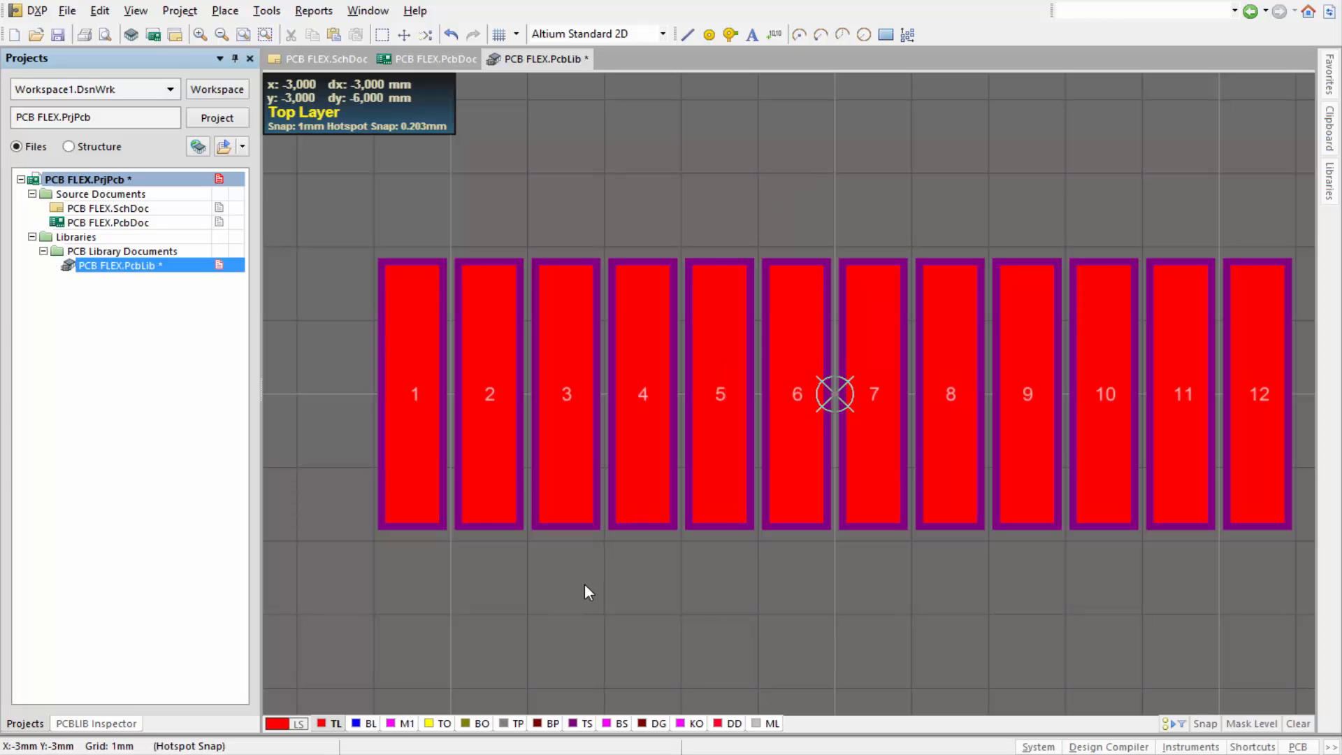
{"action": "scroll", "coordinate": [584, 583], "scroll_direction": "down", "scroll_amount": 1, "text": "ctrl"}
{"action": "scroll", "coordinate": [746, 434], "scroll_direction": "up", "scroll_amount": 1, "text": "ctrl"}
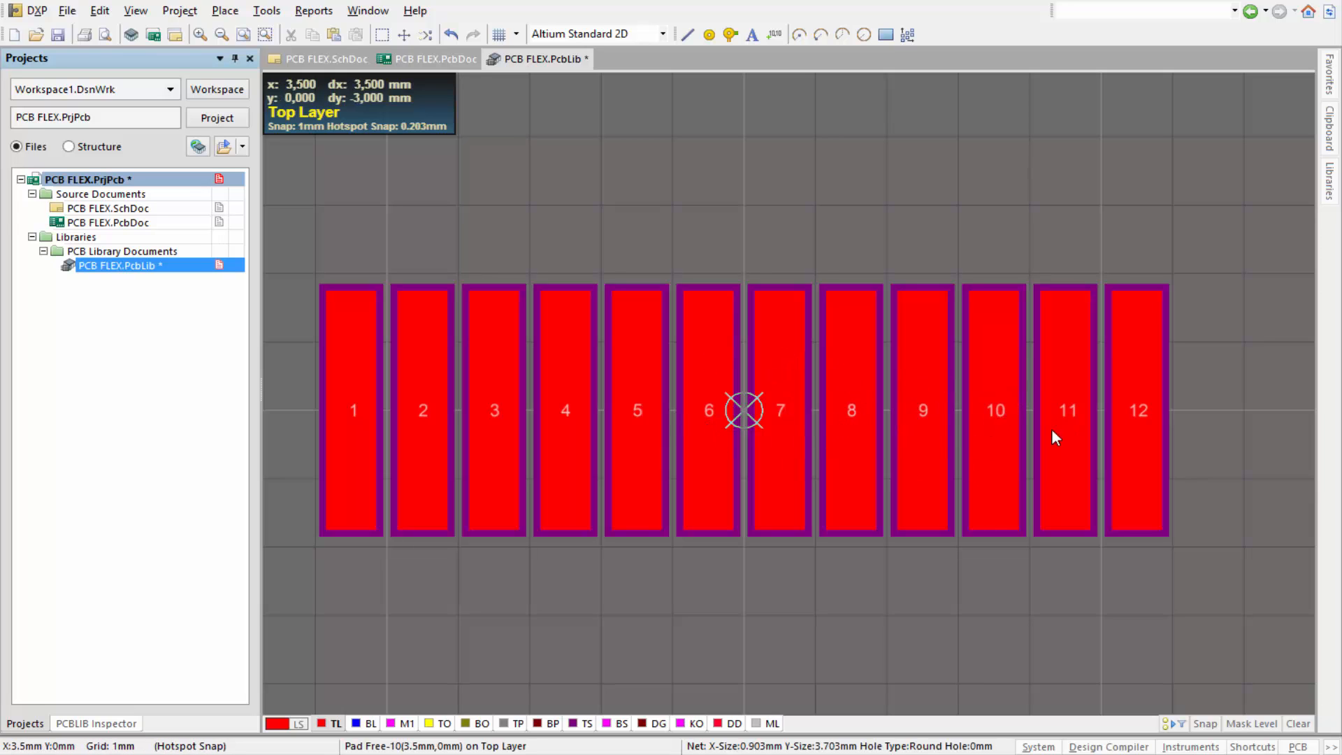
{"action": "scroll", "coordinate": [857, 199], "scroll_direction": "down", "scroll_amount": 1, "text": "ctrl"}
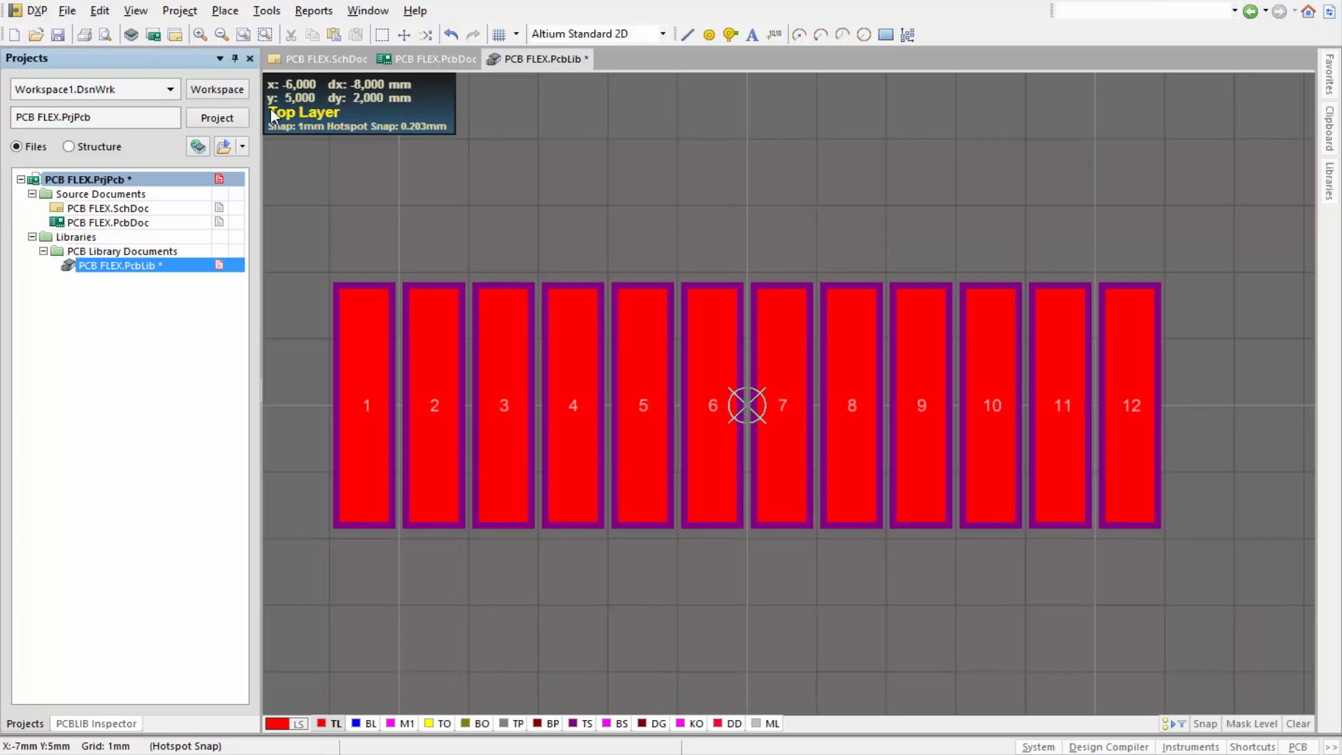
{"action": "left_click", "coordinate": [66, 37]}
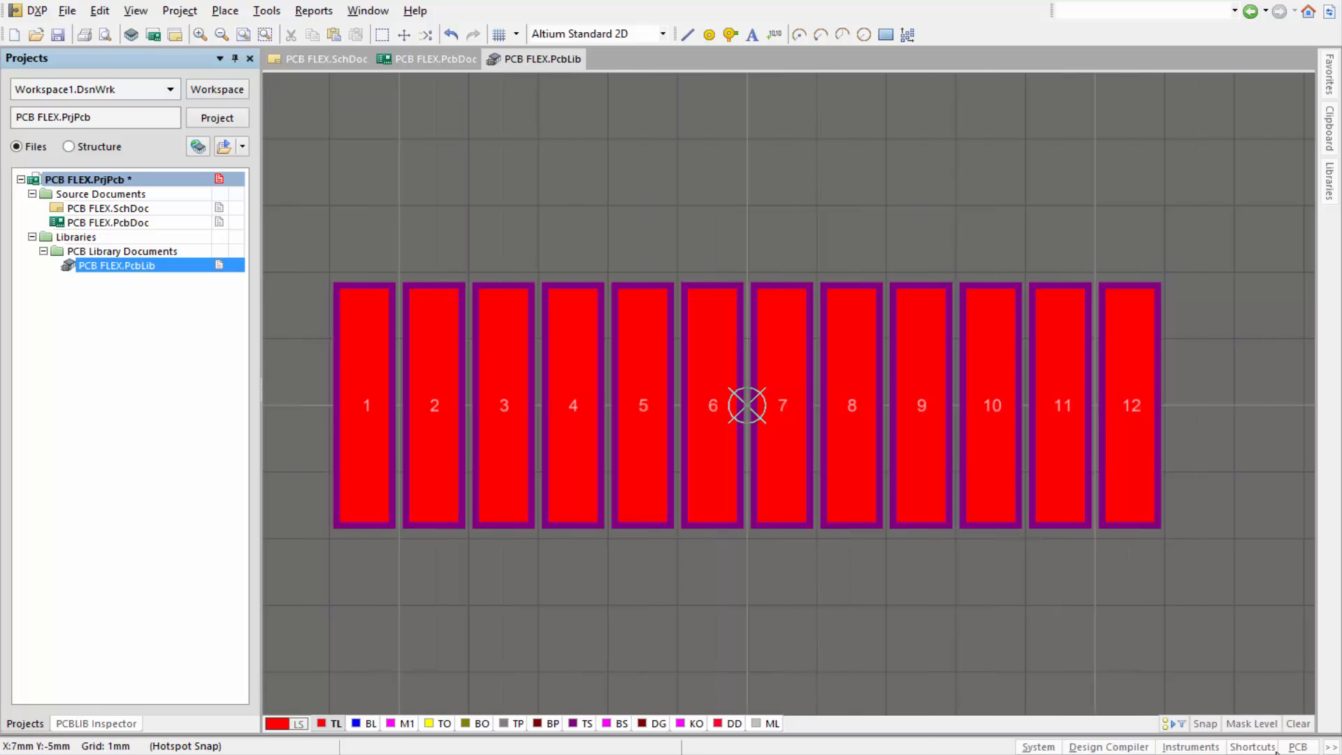
{"action": "left_click", "coordinate": [1298, 747]}
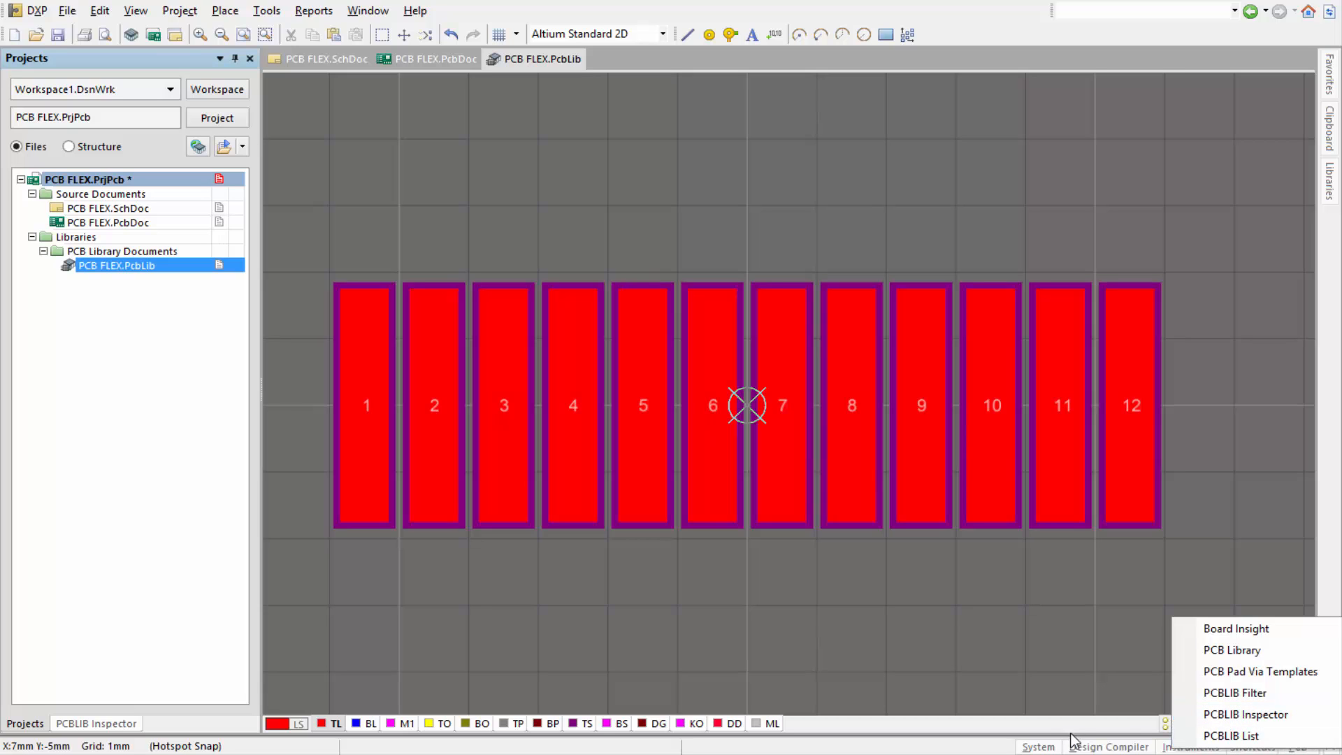
{"action": "left_click", "coordinate": [1016, 666]}
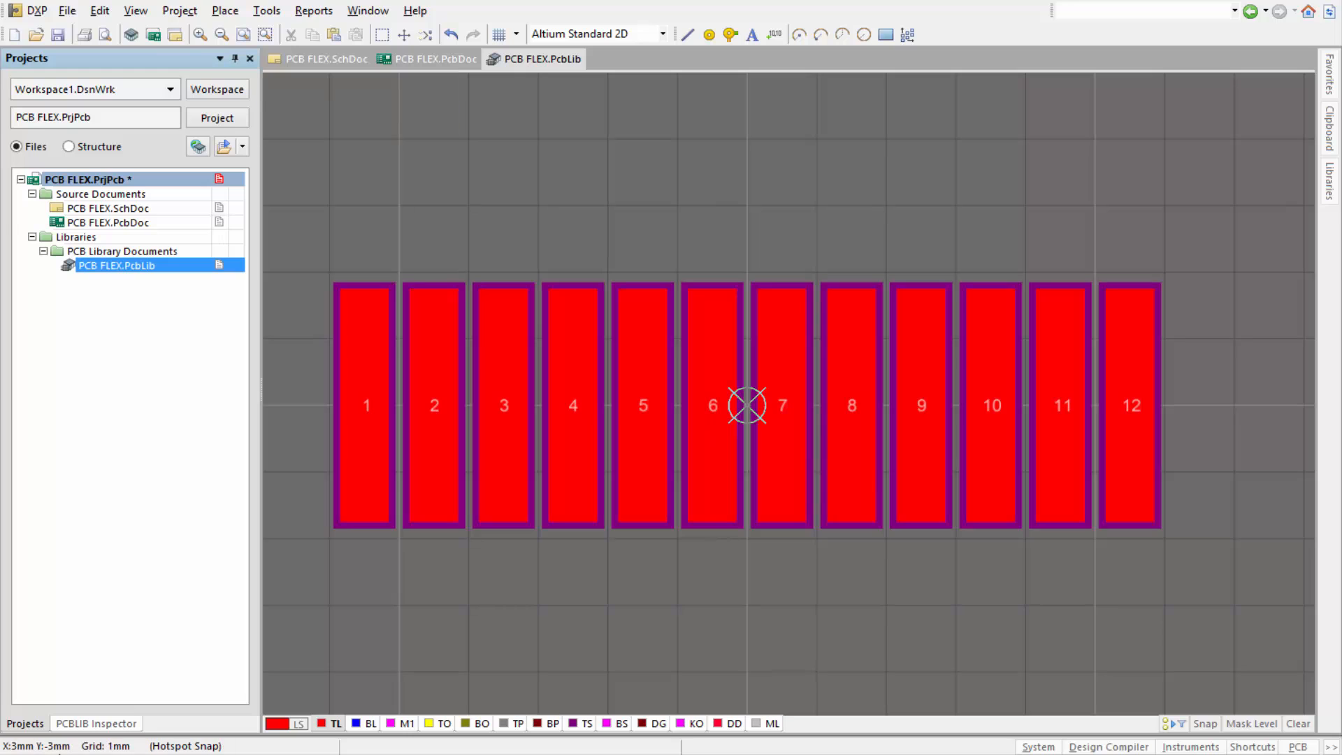
{"action": "left_click", "coordinate": [103, 724]}
{"action": "left_click", "coordinate": [44, 725]}
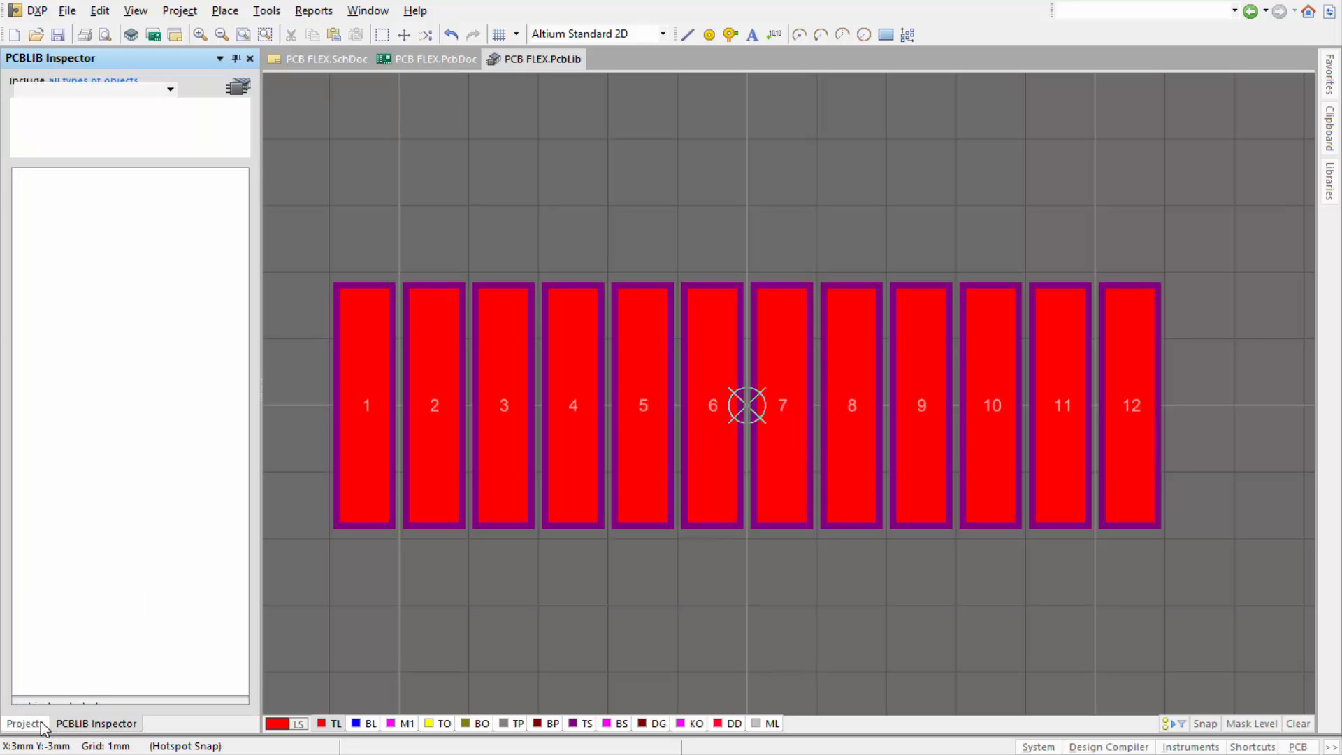
{"action": "left_click", "coordinate": [514, 600]}
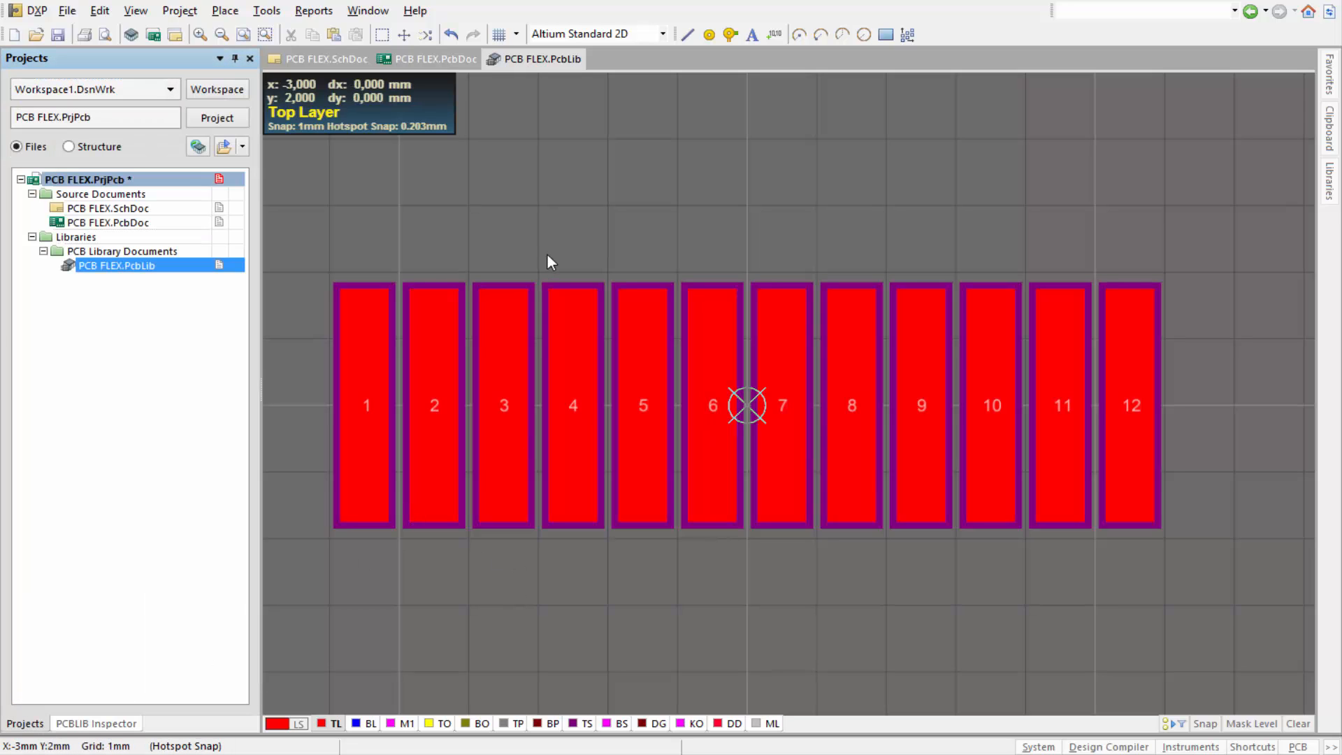
{"action": "left_click", "coordinate": [59, 35]}
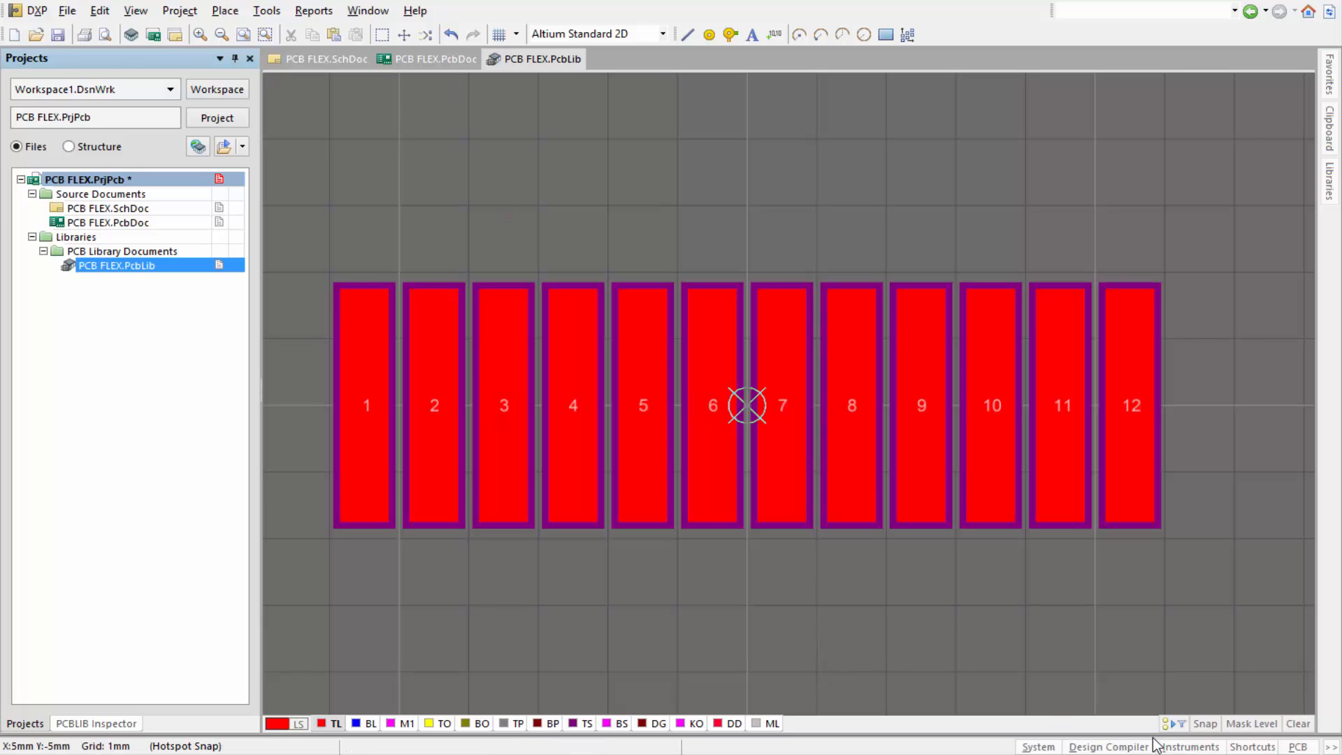
{"action": "left_click", "coordinate": [1042, 746]}
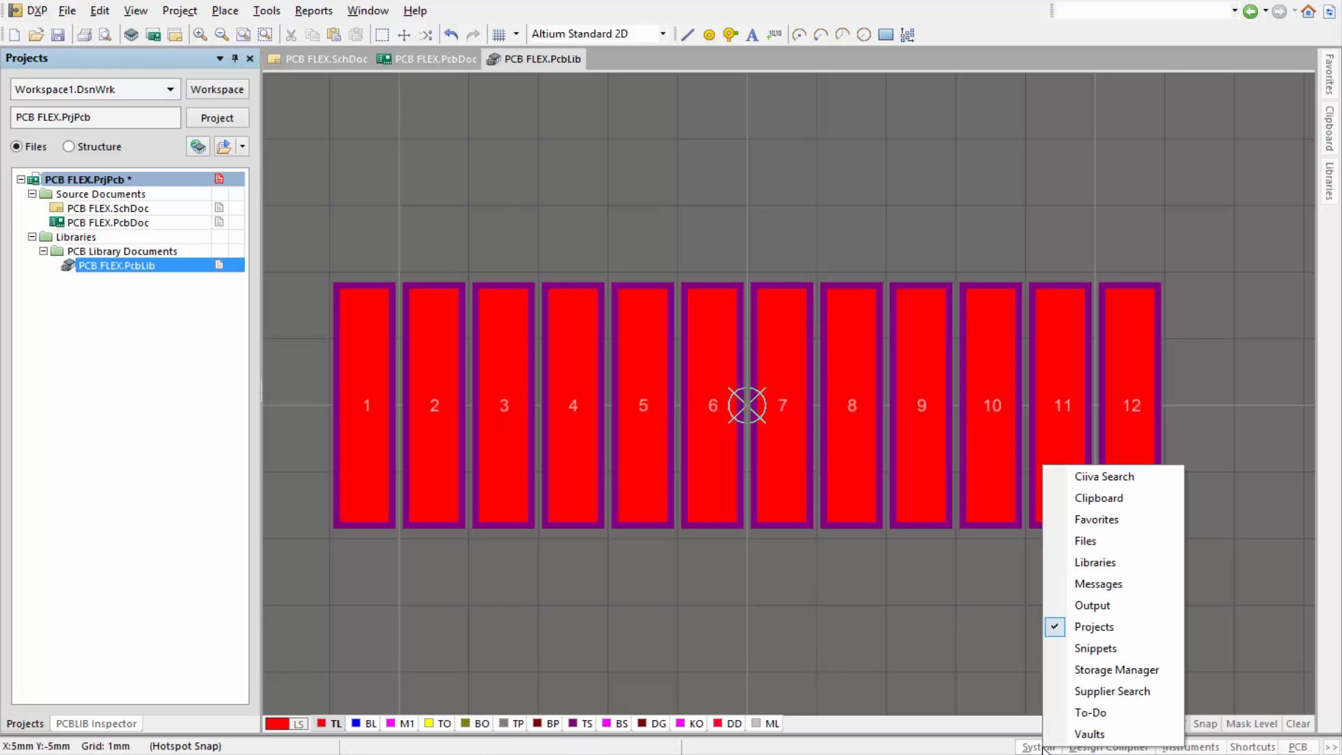
{"action": "left_click", "coordinate": [989, 643]}
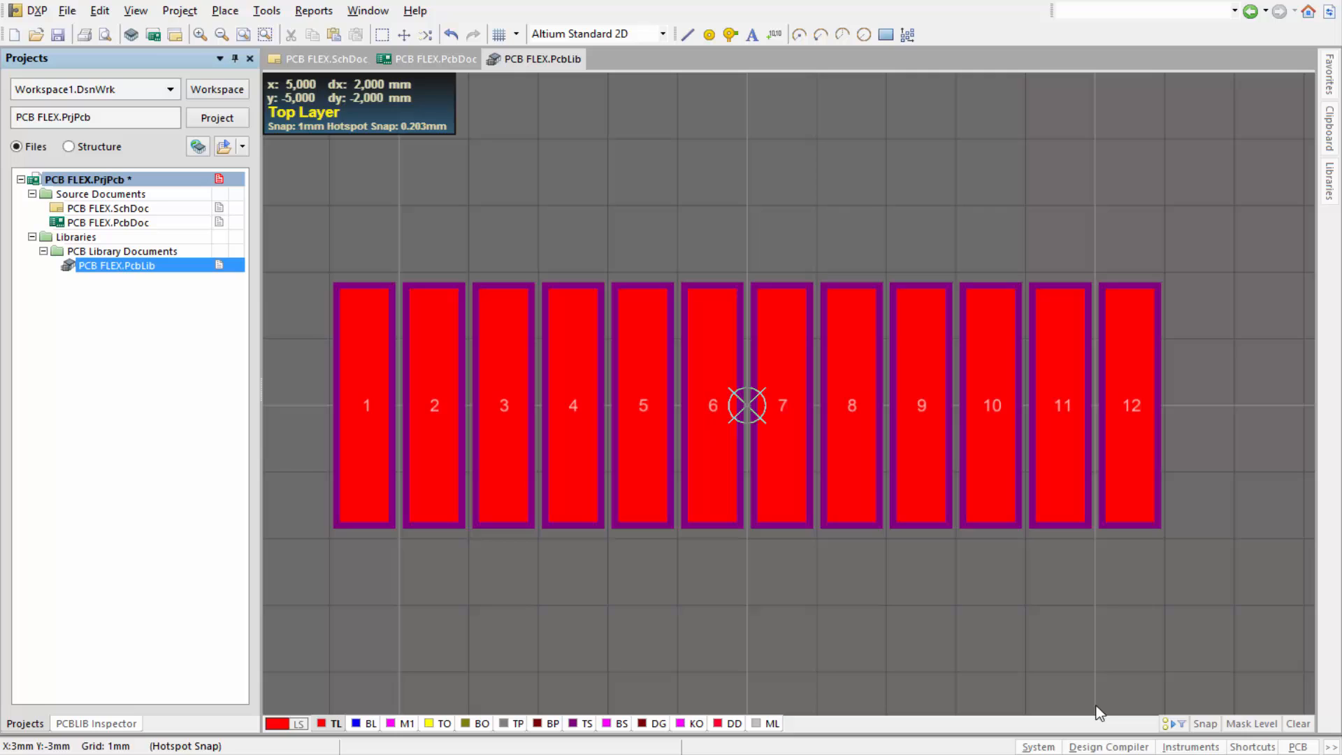
{"action": "left_click", "coordinate": [1111, 746]}
{"action": "left_click", "coordinate": [1046, 632]}
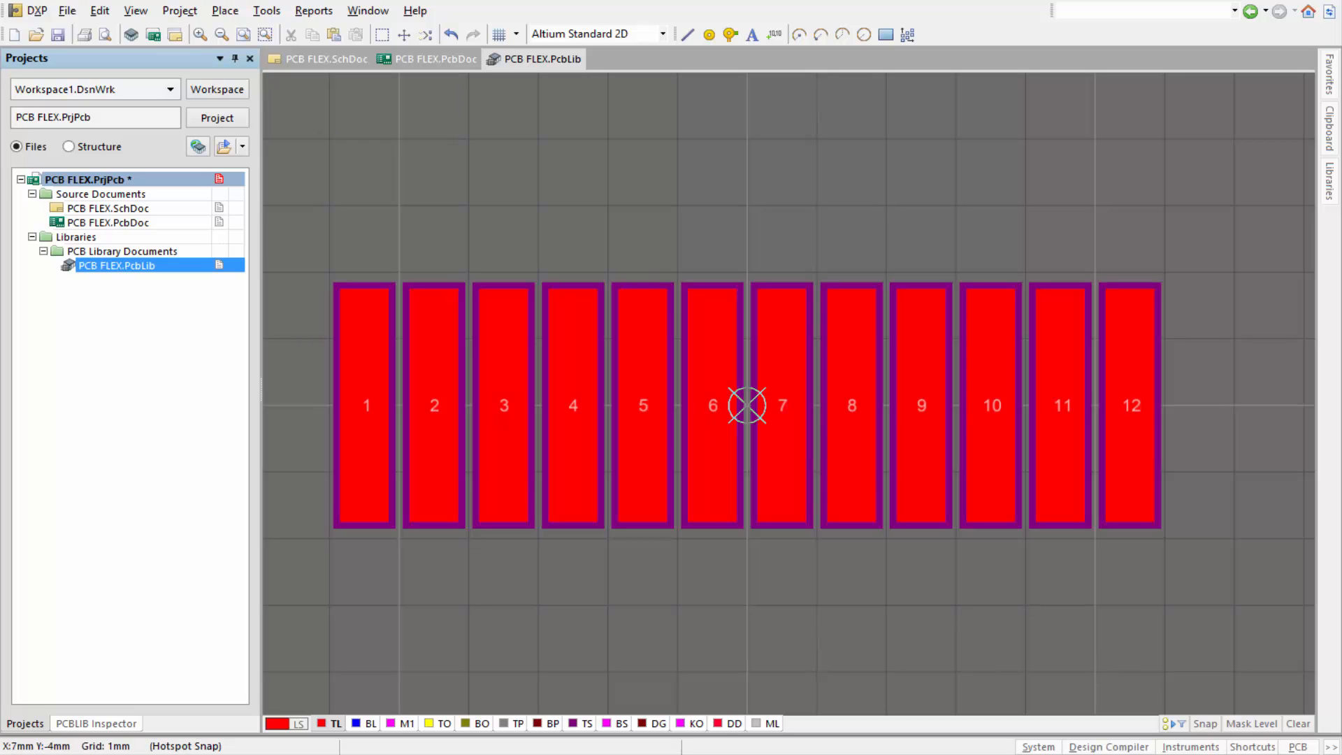
Step: Open the PCB Library component's properties and rename the footprint as CN FLEX 12
{"action": "left_click", "coordinate": [1298, 746]}
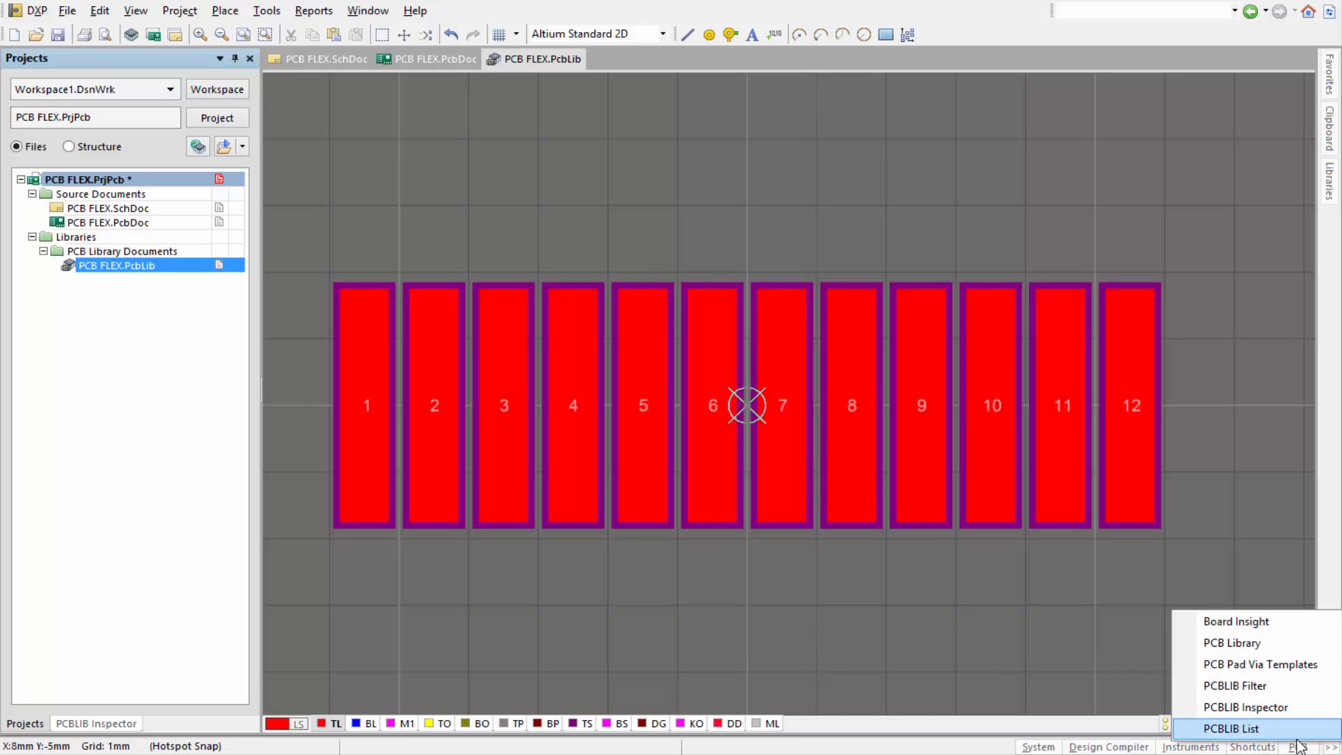
{"action": "left_click", "coordinate": [1256, 643]}
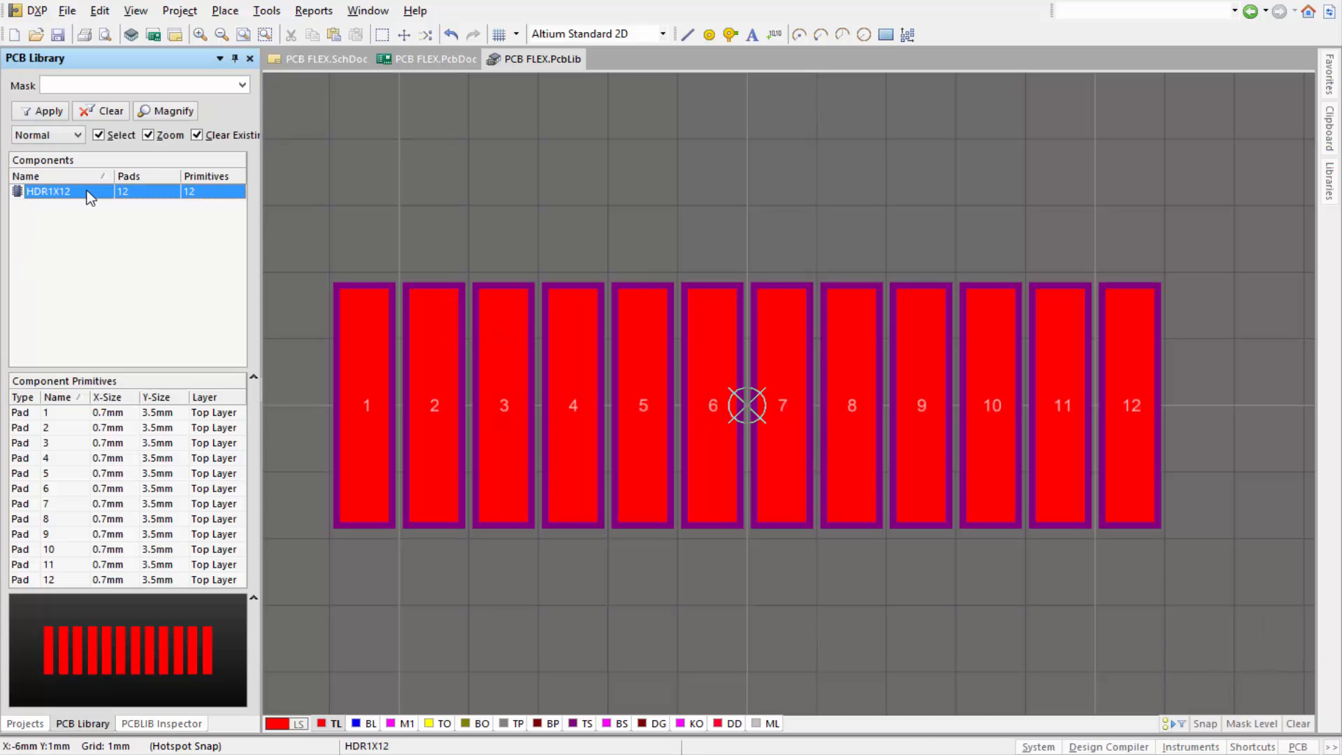
{"action": "double_click", "coordinate": [97, 197]}
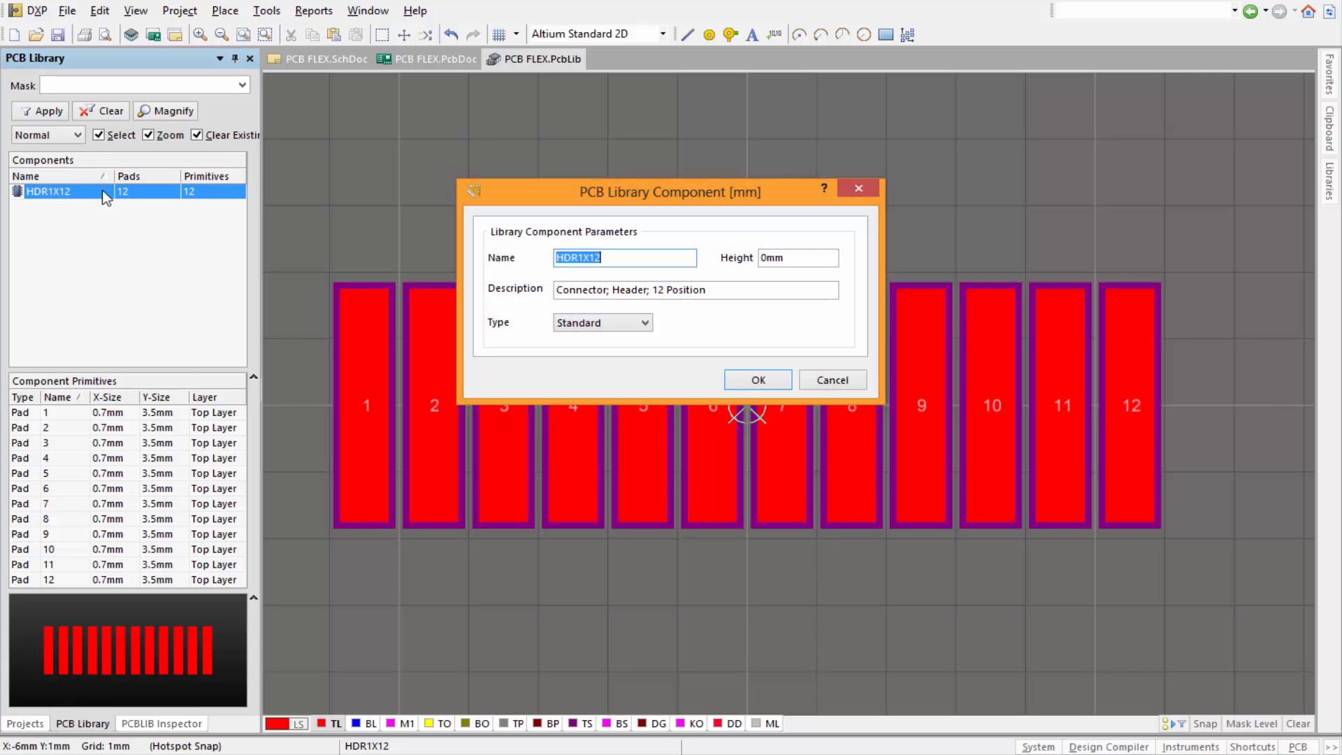
{"action": "left_click", "coordinate": [625, 258]}
{"action": "double_click", "coordinate": [626, 258]}
{"action": "type", "text": "CN FLEX"}
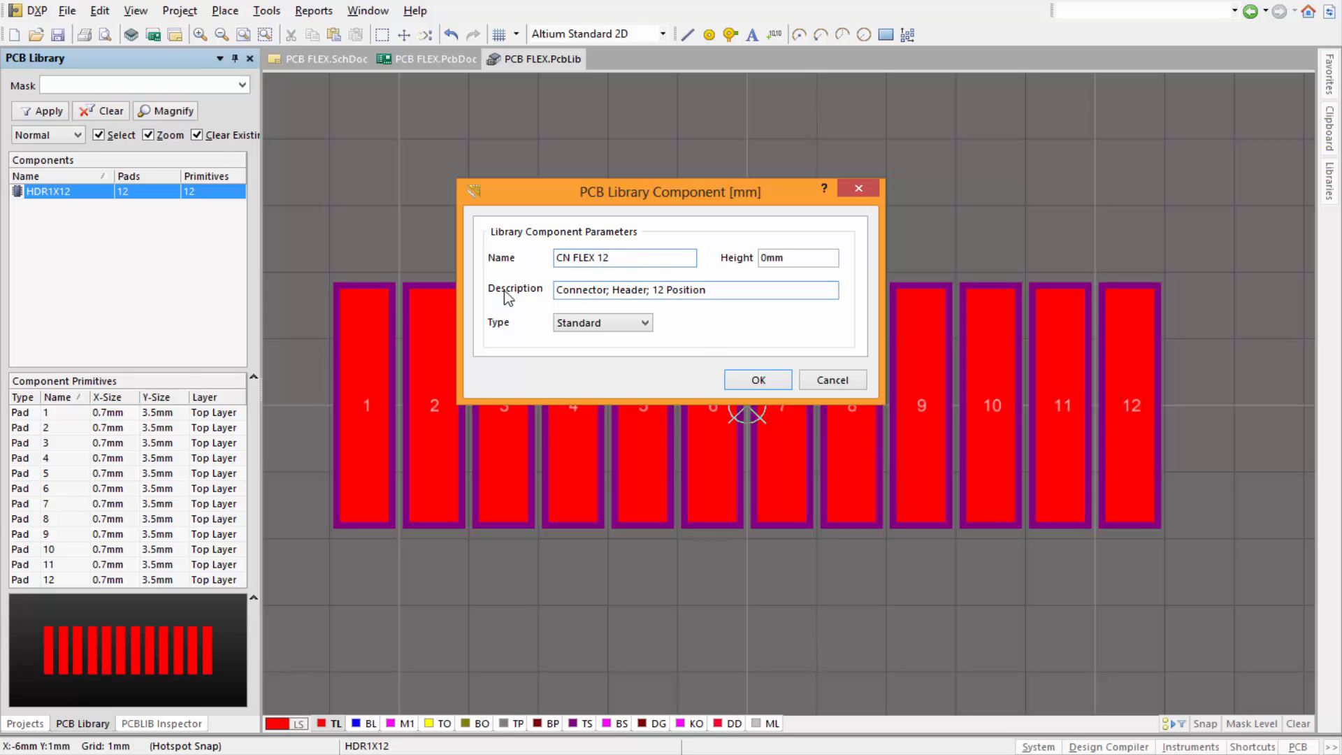
{"action": "key", "text": "Tab"}
Step: Shorten the footprint's description to "Connector ; 12 Position" by removing the word Header, and save the PCB library
{"action": "left_click", "coordinate": [647, 291]}
{"action": "key", "text": "BackSpace"}
{"action": "key", "text": "BackSpace"}
{"action": "key", "text": "BackSpace"}
{"action": "key", "text": "BackSpace"}
{"action": "key", "text": "BackSpace"}
{"action": "key", "text": "BackSpace"}
{"action": "key", "text": "BackSpace"}
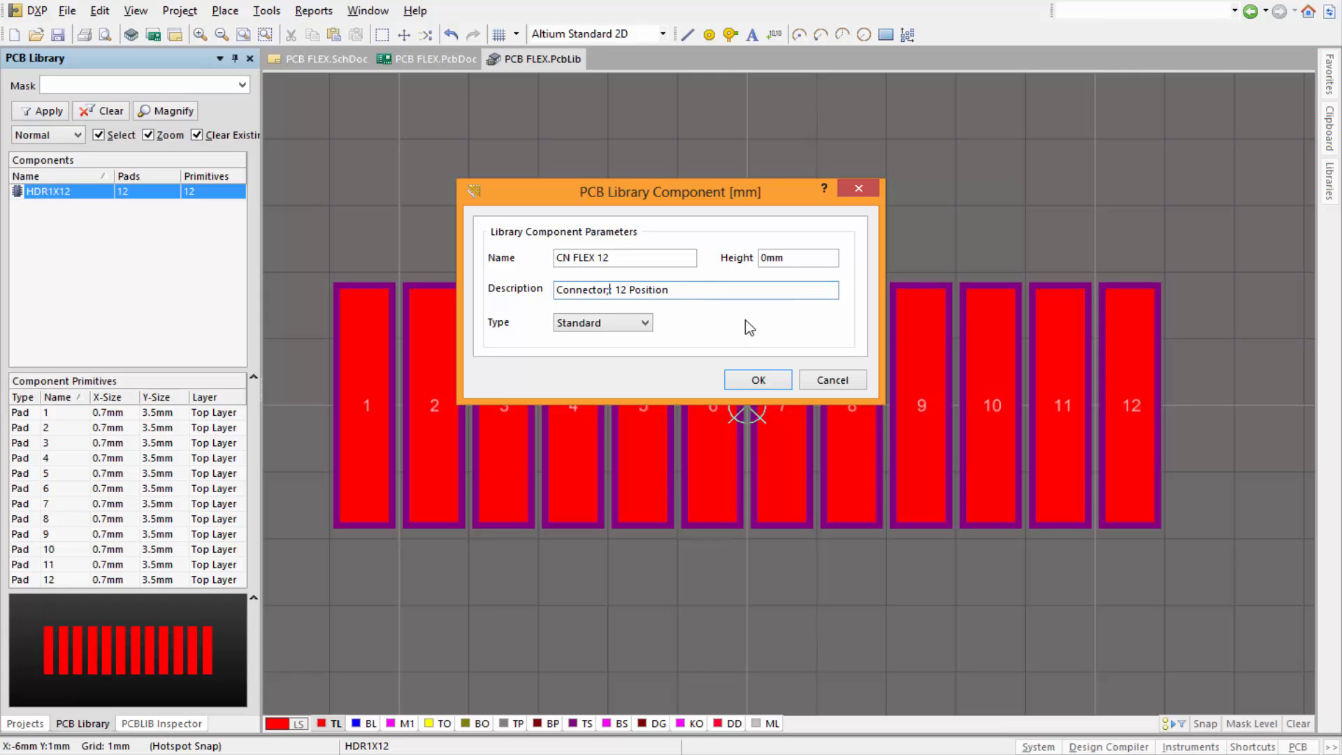
{"action": "key", "text": "BackSpace"}
{"action": "left_click", "coordinate": [641, 322]}
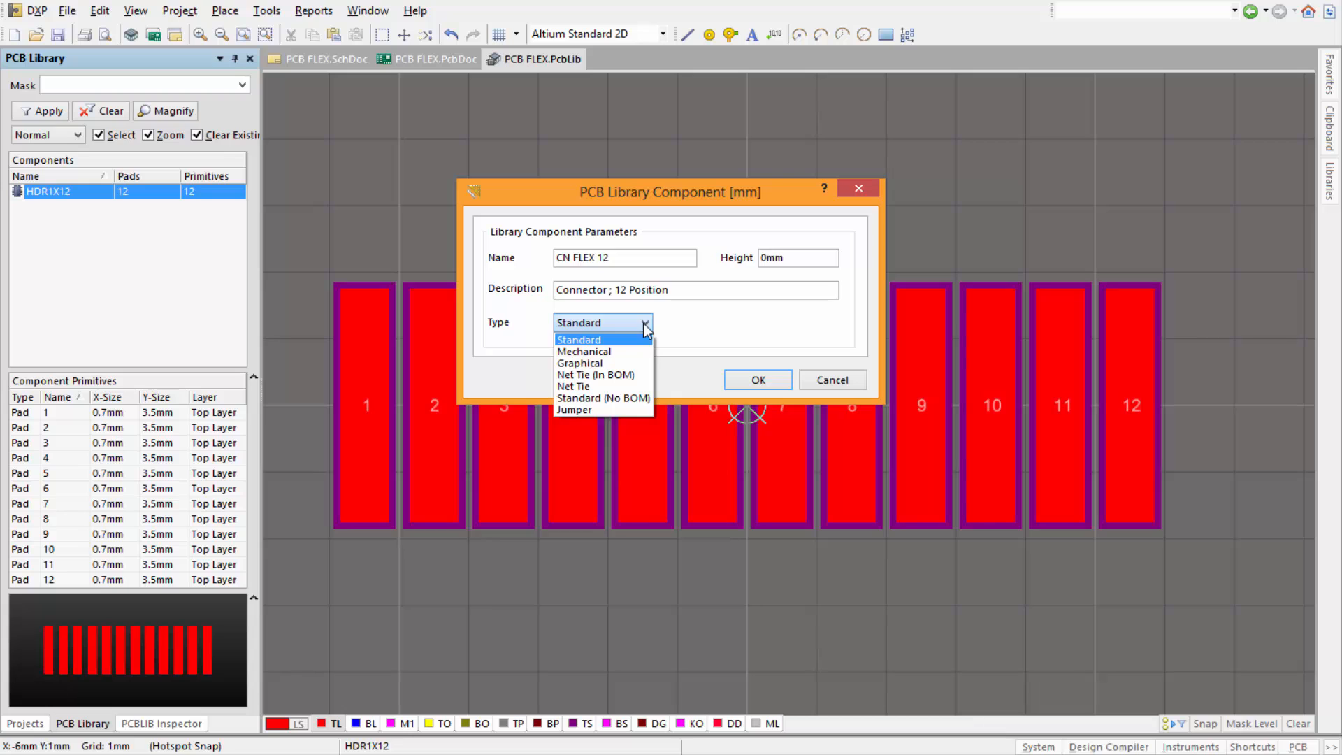
{"action": "left_click", "coordinate": [643, 329]}
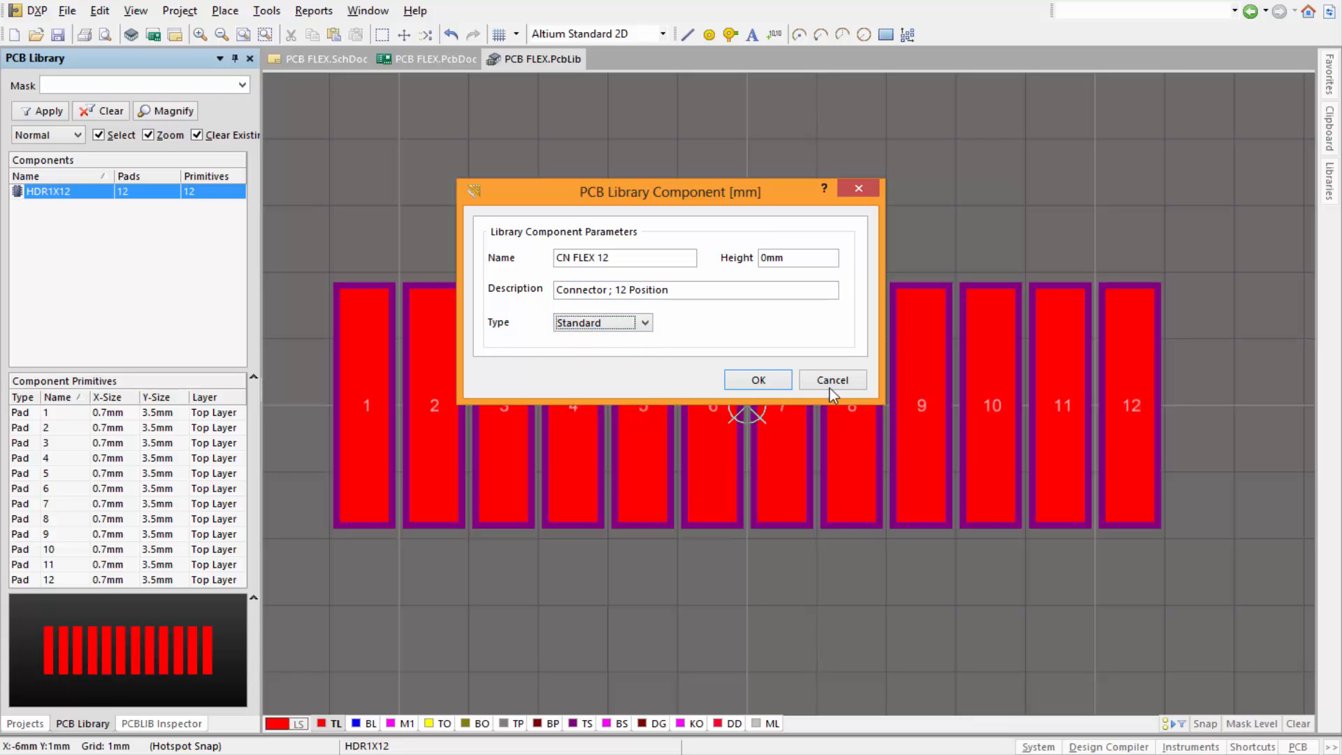
{"action": "left_click", "coordinate": [755, 383]}
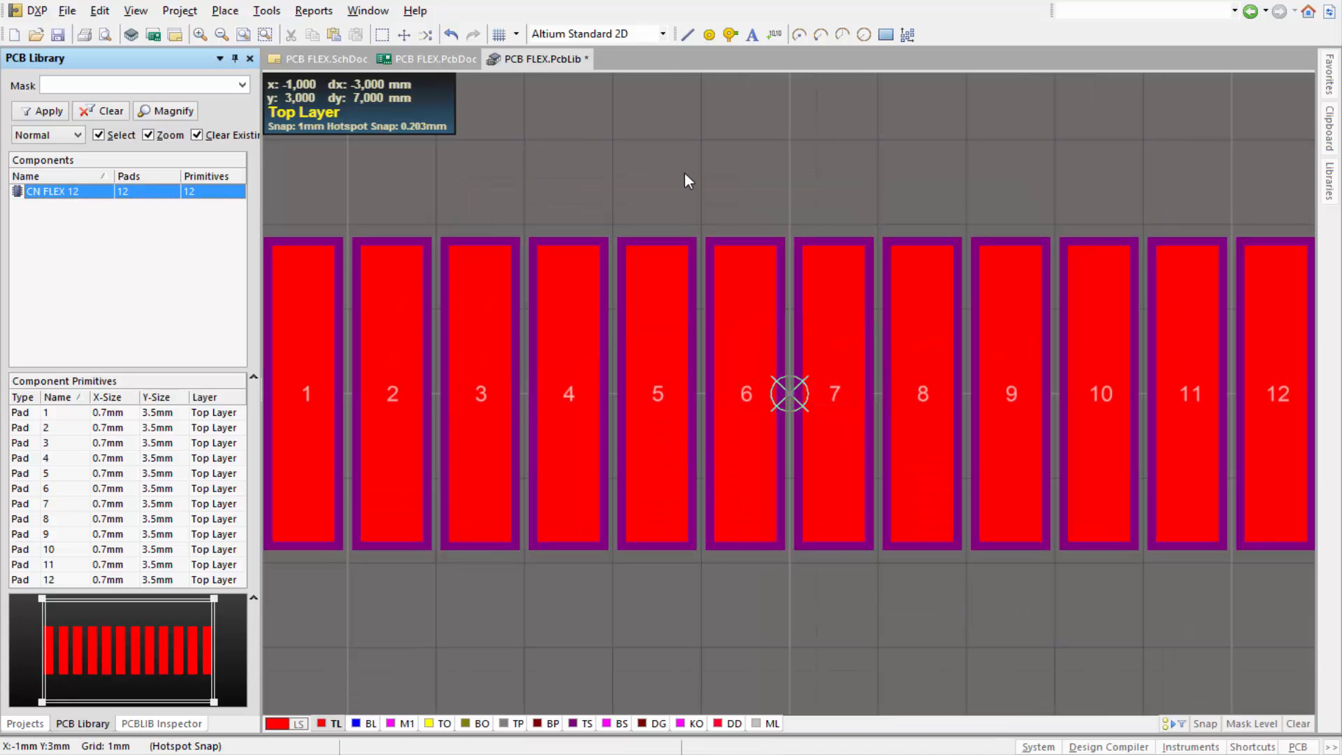
{"action": "left_click", "coordinate": [62, 39]}
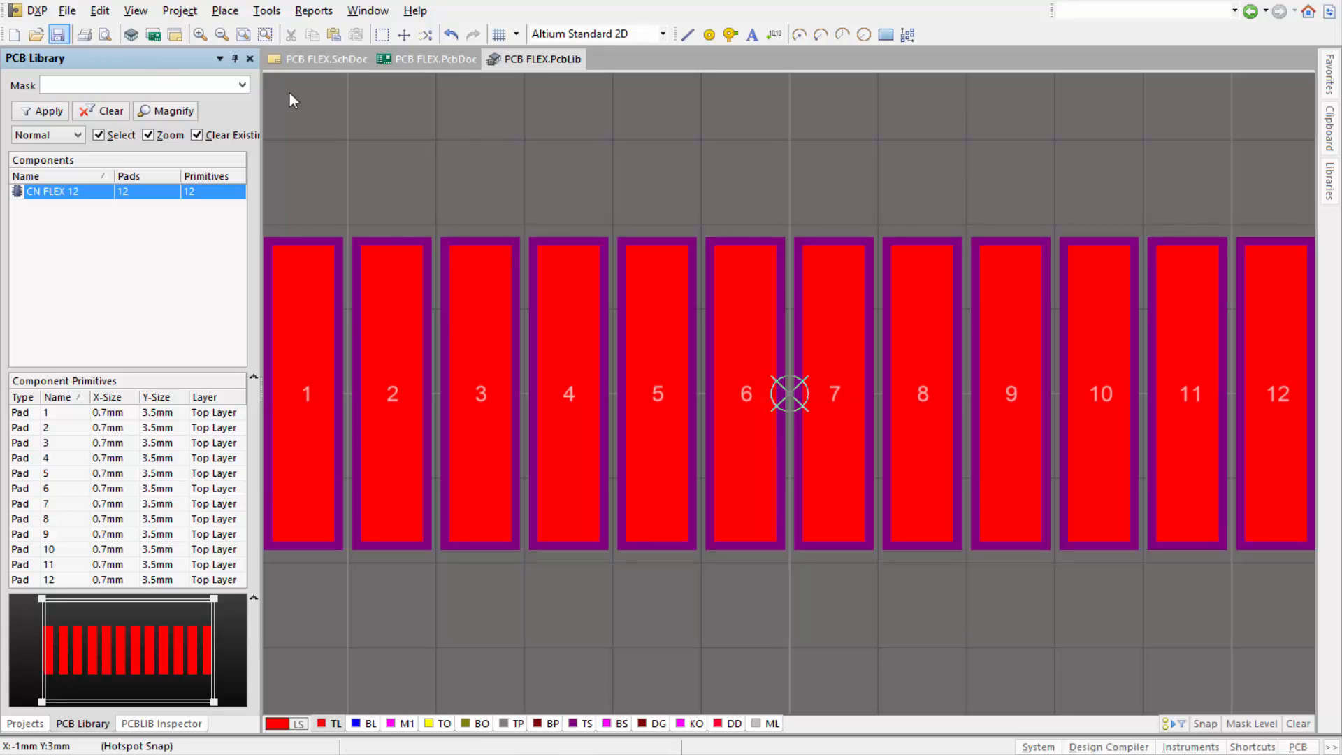
Step: In the schematic, change connector CN1's footprint to CN FLEX 12 from PCB FLEX.PcbLib, with the PCB library source set to Any
{"action": "scroll", "coordinate": [560, 140], "scroll_direction": "down", "scroll_amount": 1, "text": "ctrl"}
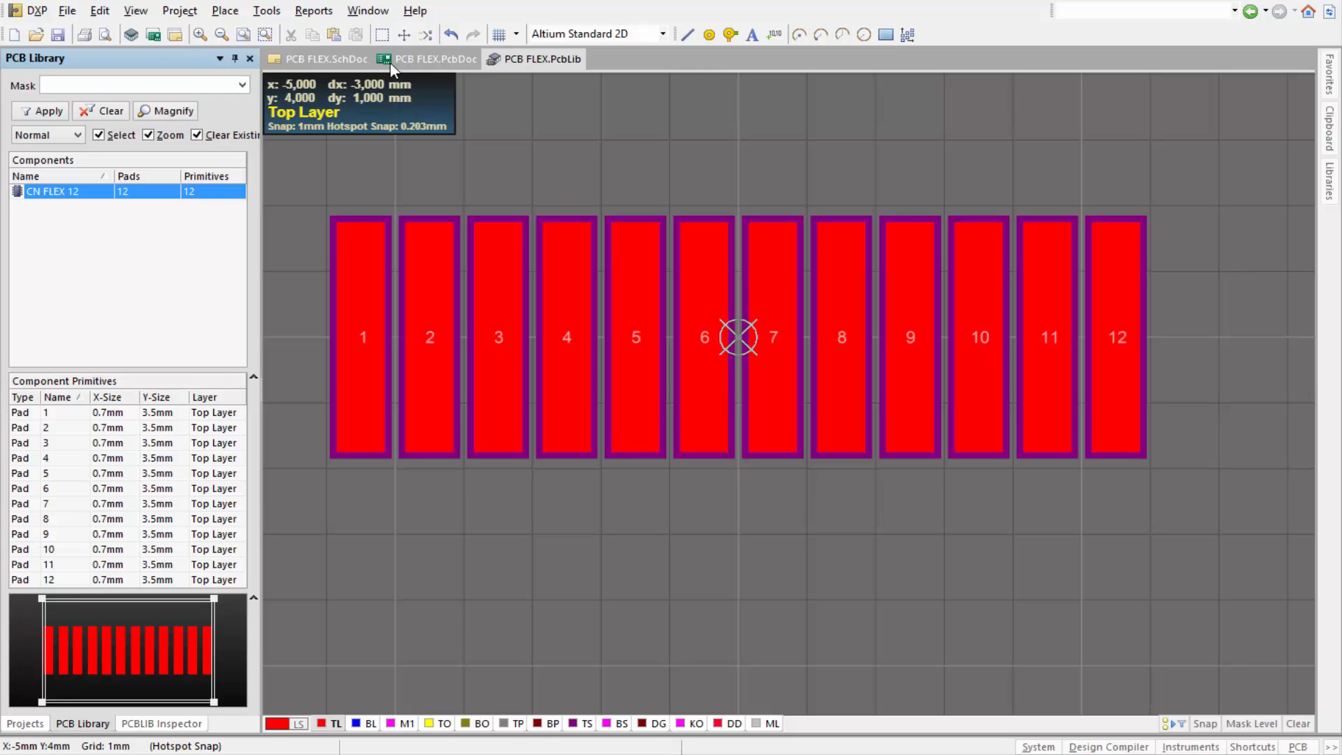
{"action": "left_click", "coordinate": [336, 60]}
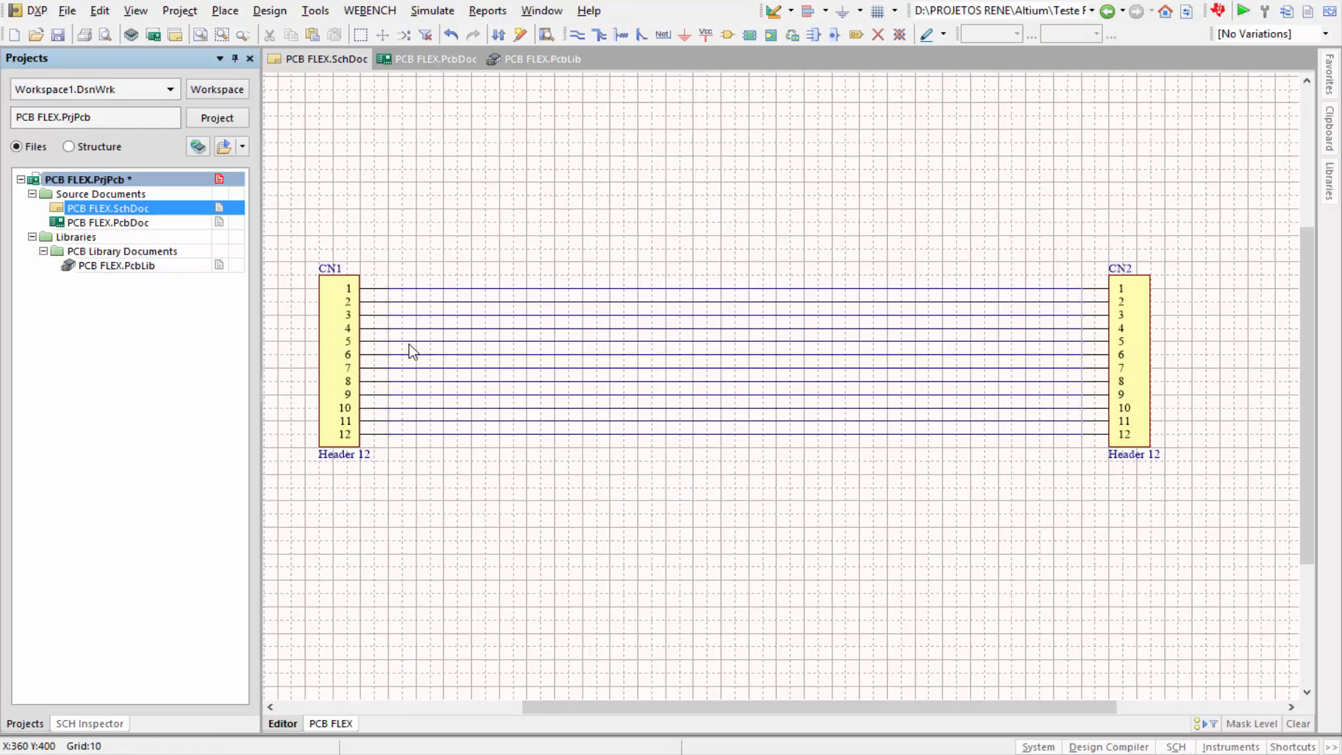
{"action": "double_click", "coordinate": [334, 345]}
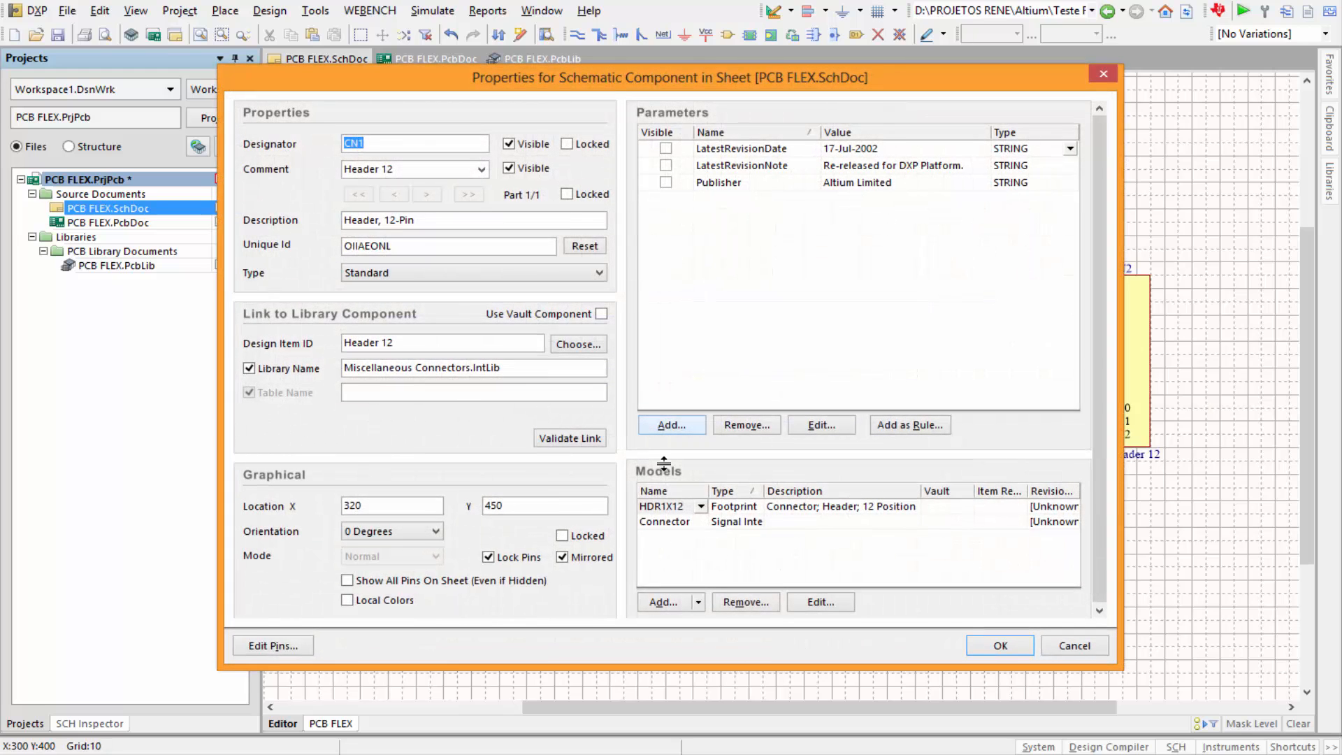
{"action": "double_click", "coordinate": [733, 508]}
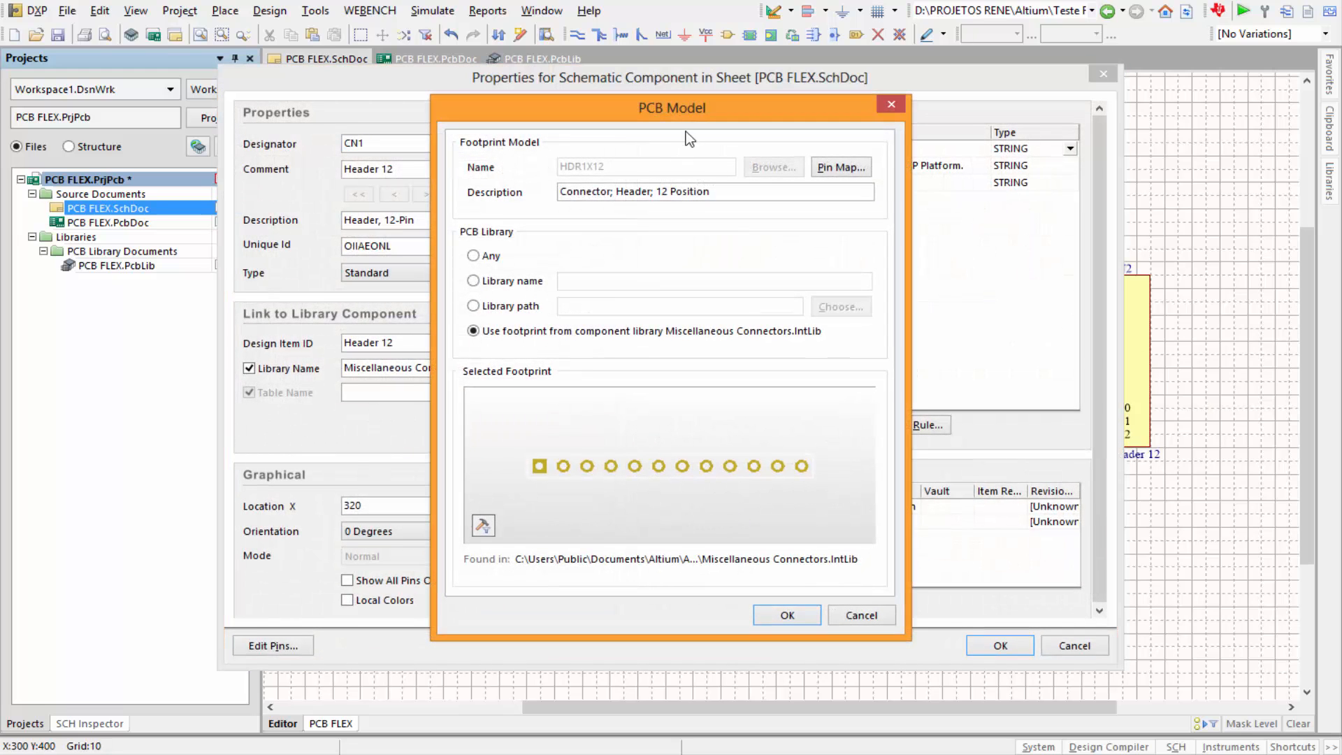
{"action": "left_click", "coordinate": [473, 255]}
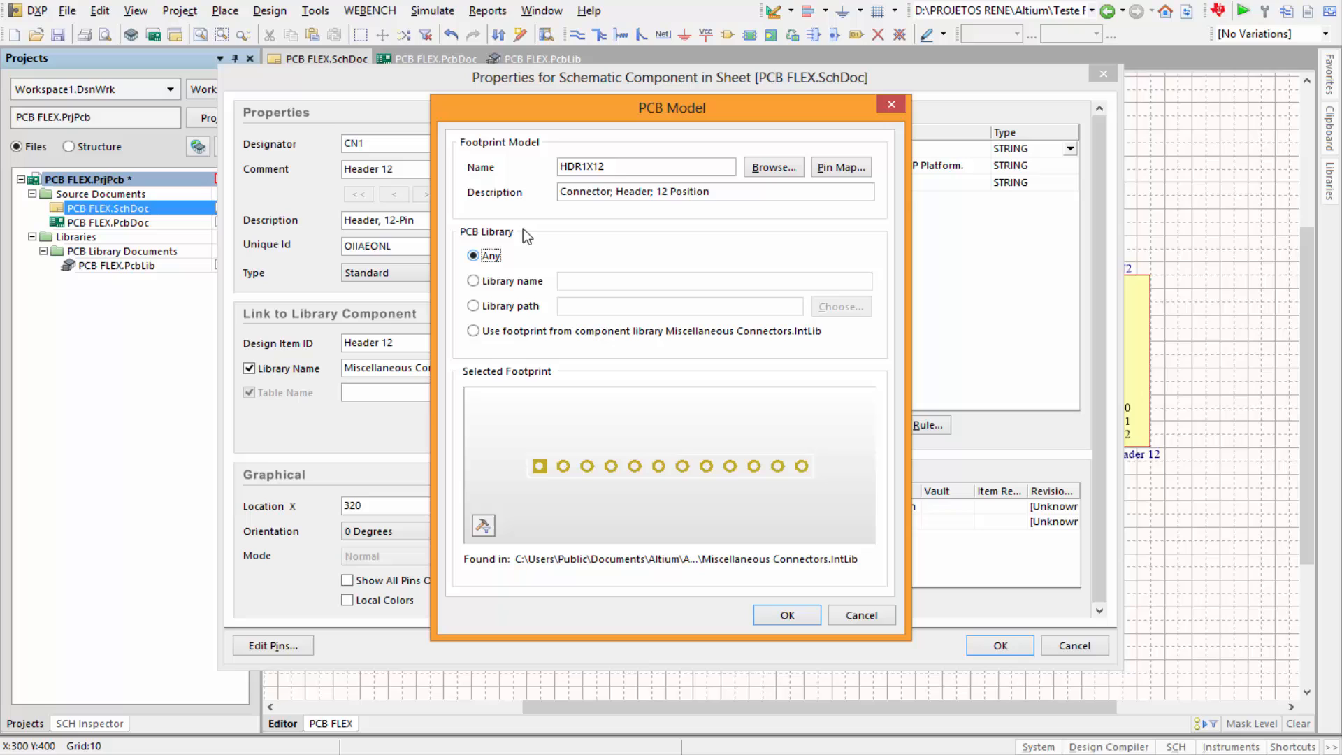
{"action": "left_click", "coordinate": [769, 168]}
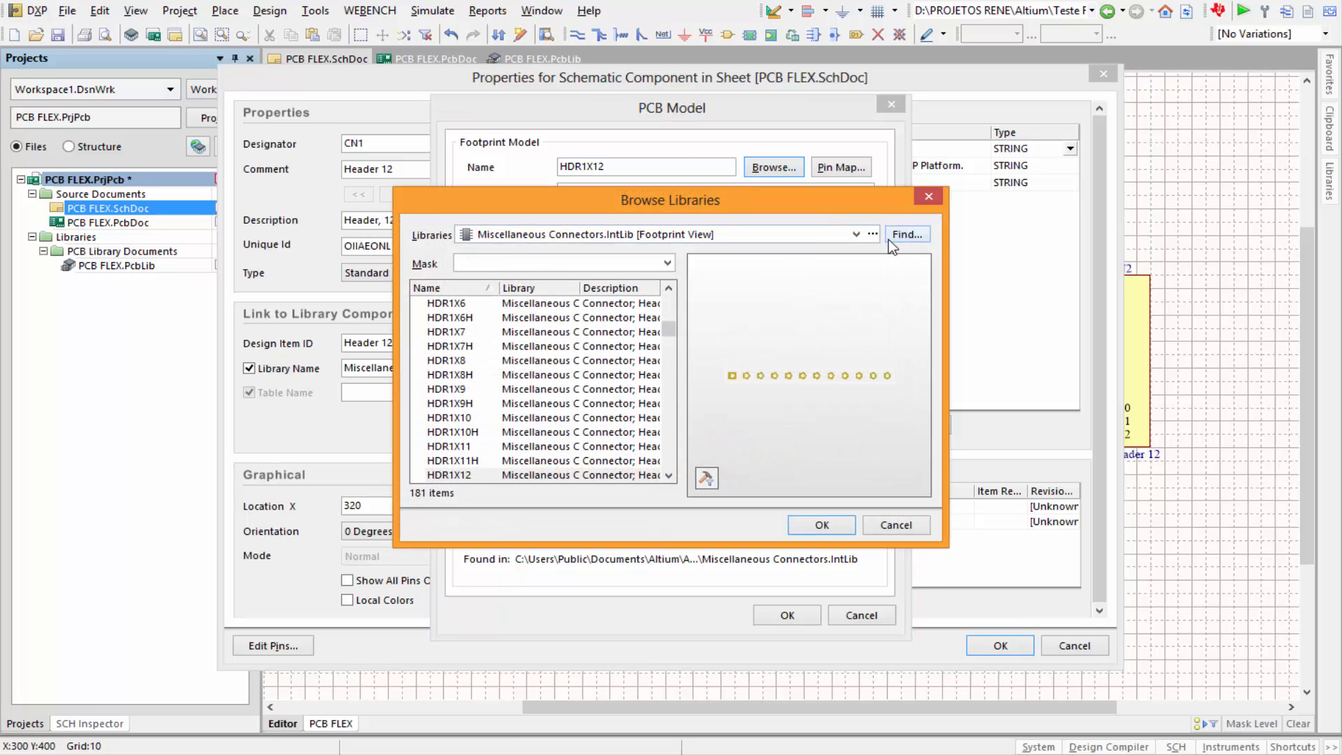
{"action": "left_click", "coordinate": [856, 234]}
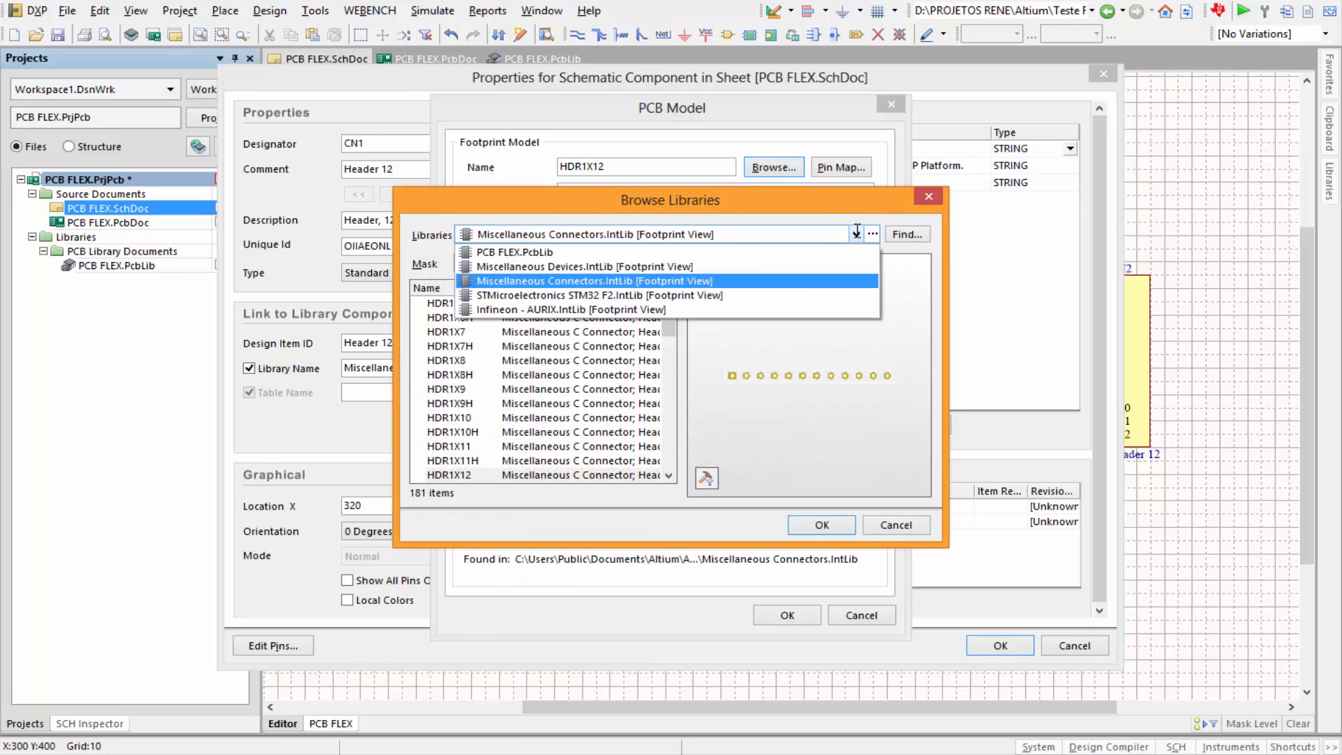
{"action": "left_click", "coordinate": [618, 253]}
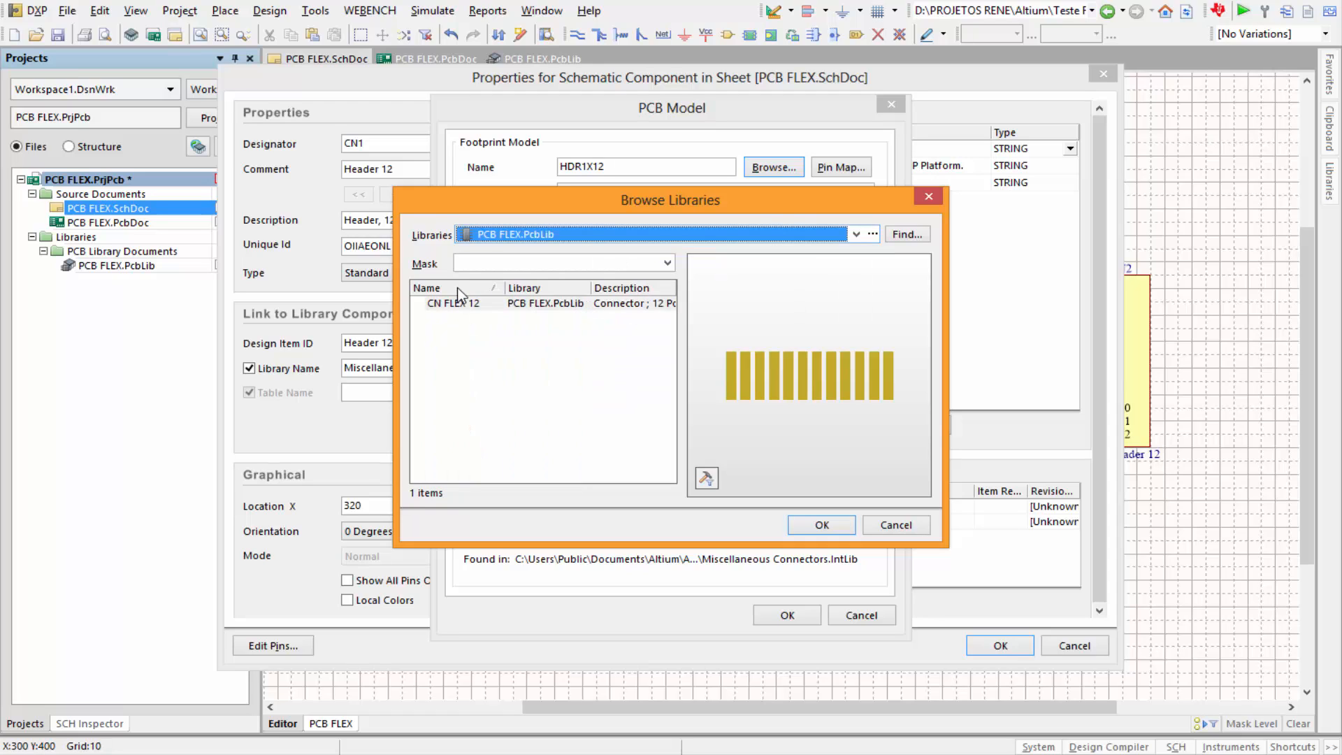
{"action": "left_click", "coordinate": [449, 305]}
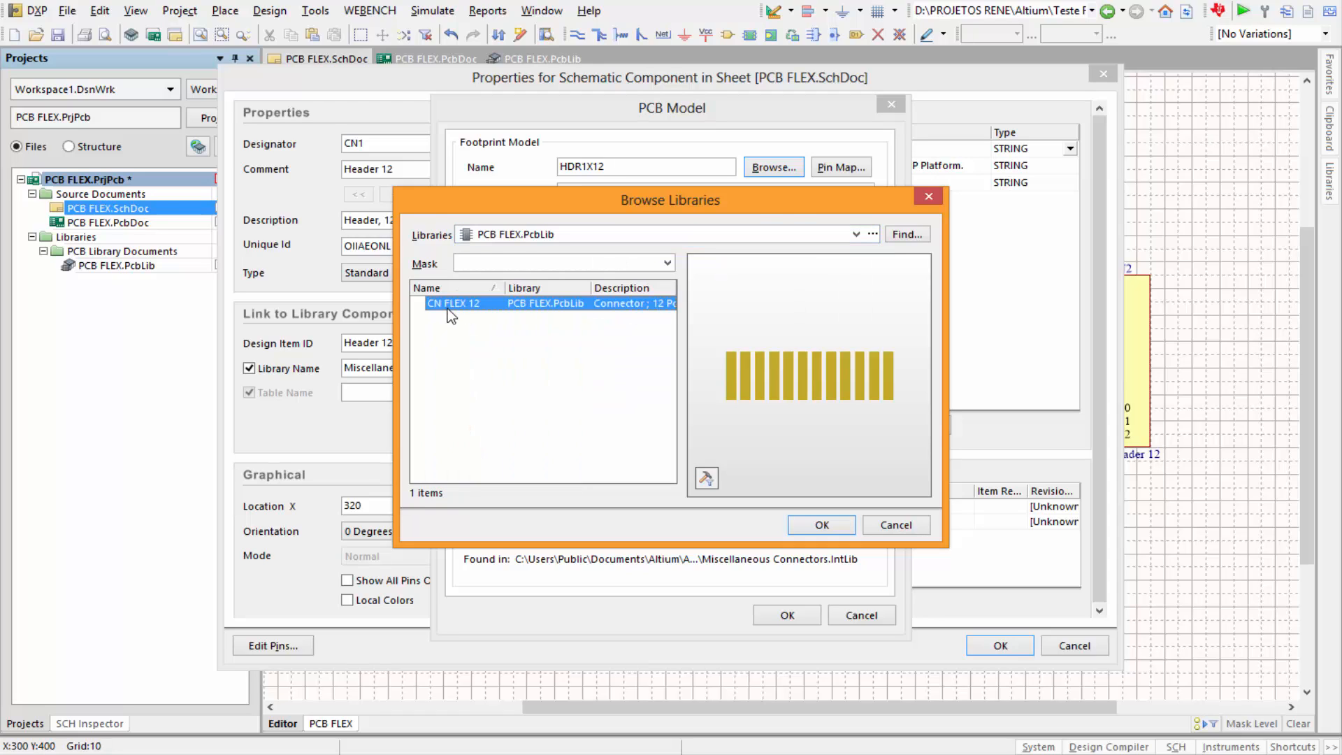
{"action": "left_click", "coordinate": [818, 525]}
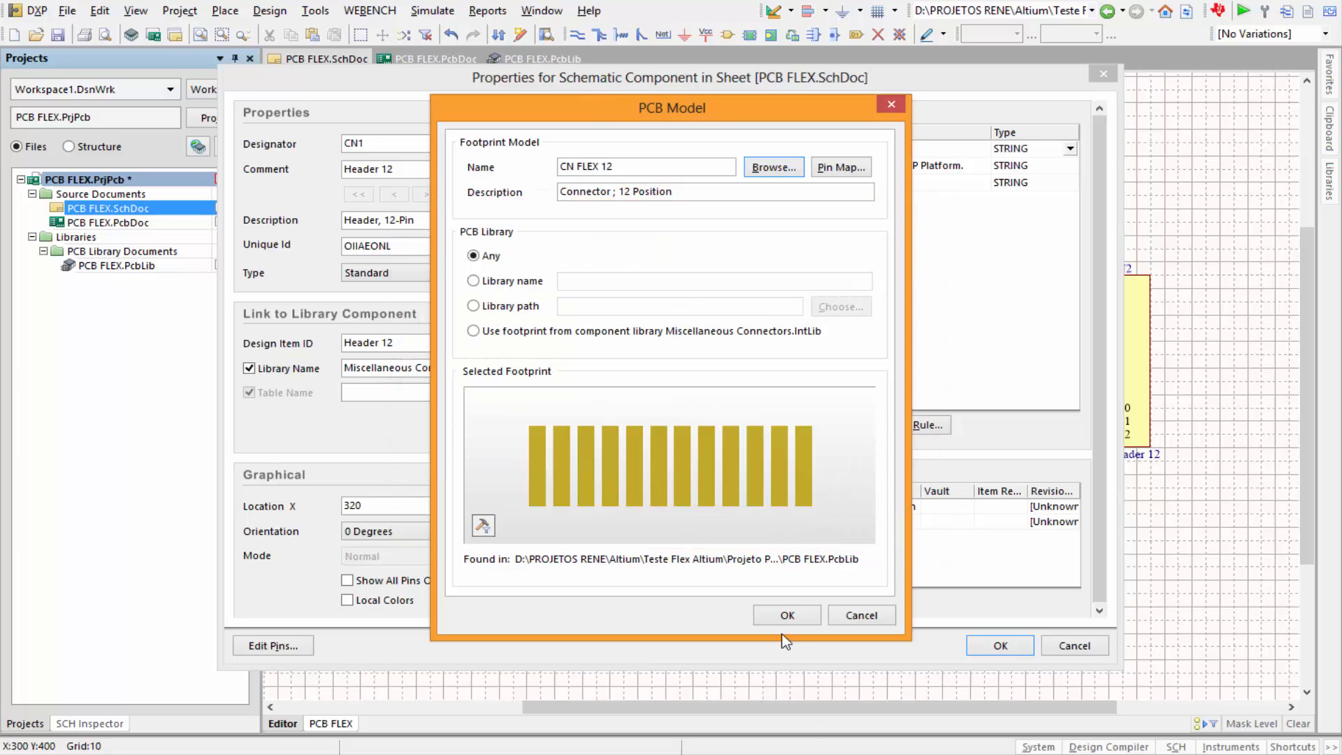
{"action": "left_click", "coordinate": [787, 615]}
{"action": "left_click", "coordinate": [1001, 645]}
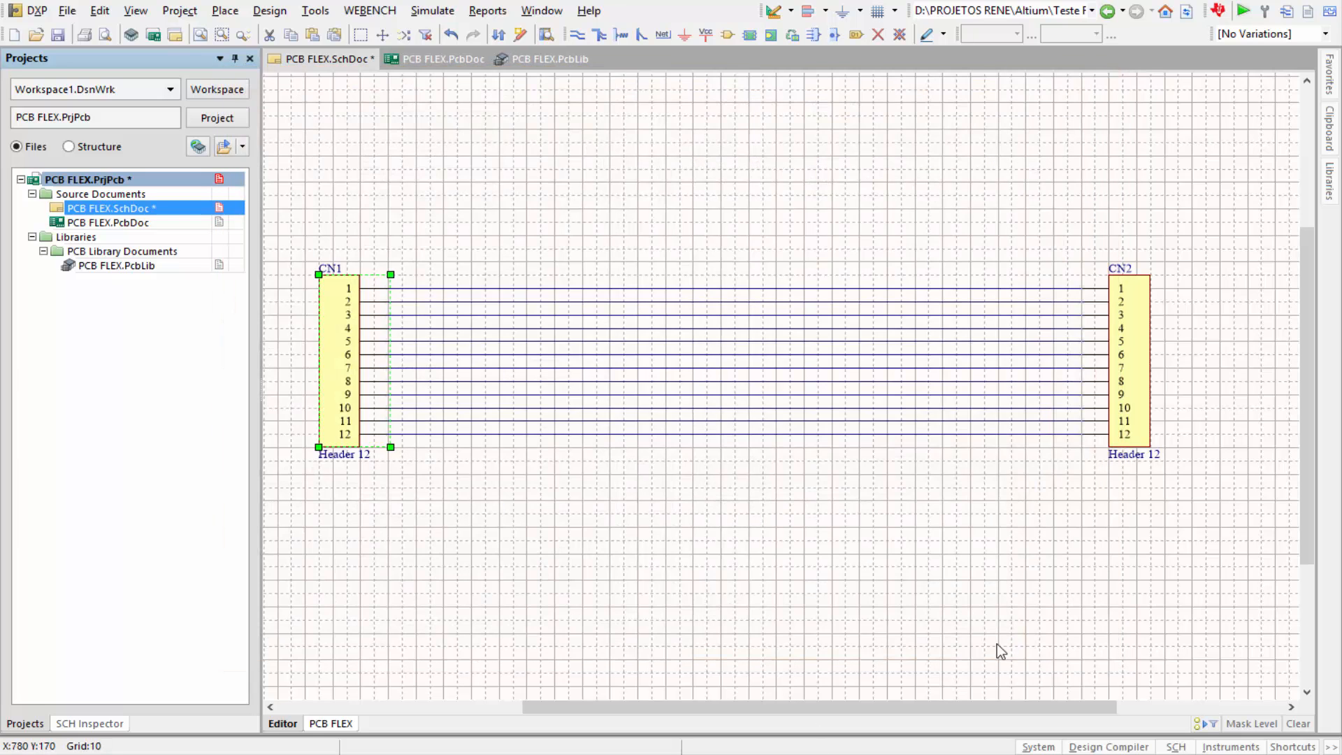
{"action": "left_click", "coordinate": [997, 644]}
Step: Change connector CN2's footprint to CN FLEX 12 from PCB FLEX.PcbLib, with the PCB library source set to Any
{"action": "double_click", "coordinate": [1145, 393]}
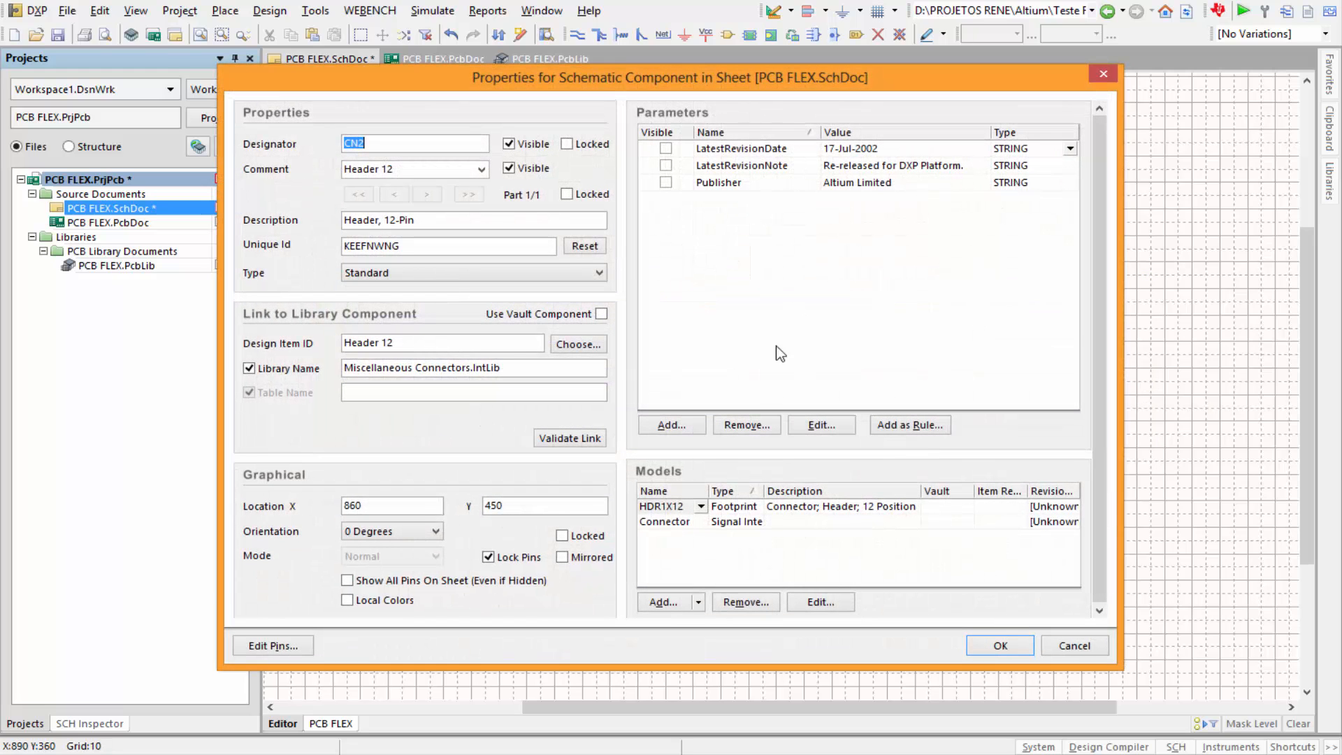
{"action": "double_click", "coordinate": [733, 506]}
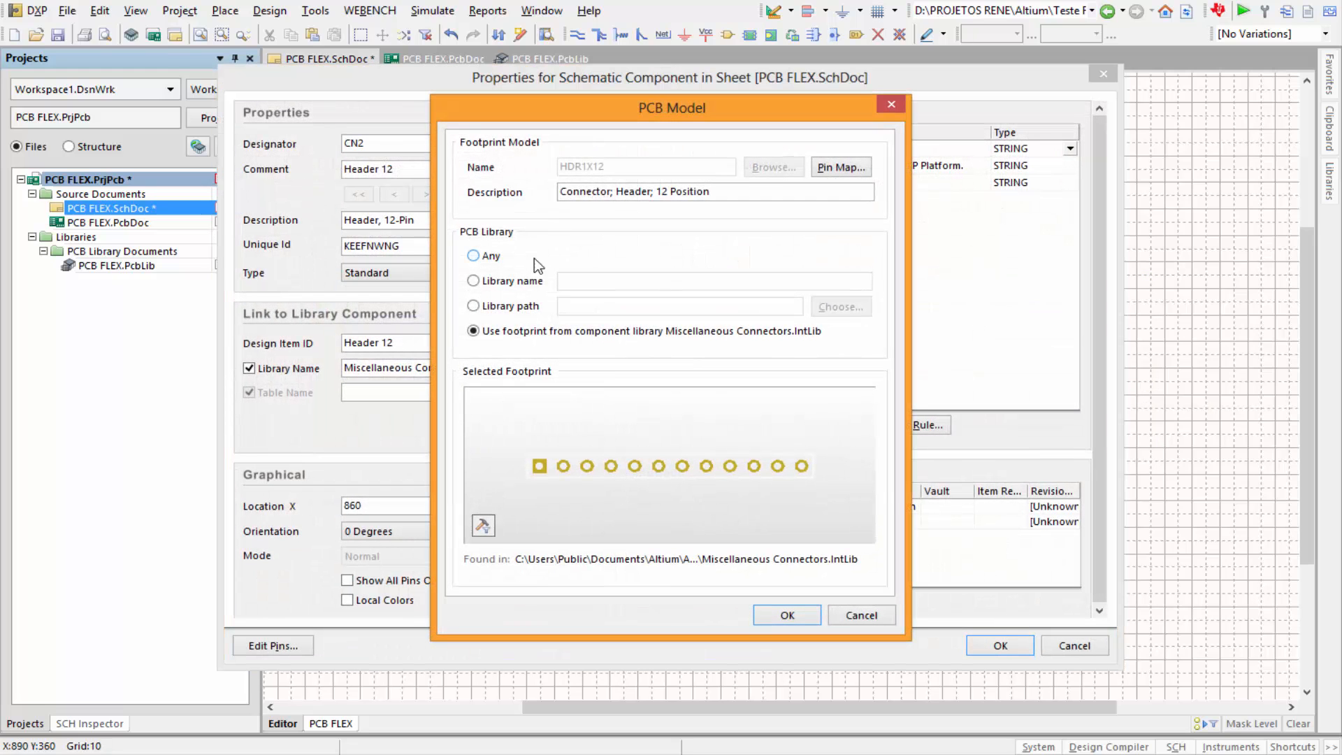
{"action": "left_click", "coordinate": [482, 256]}
{"action": "left_click", "coordinate": [758, 169]}
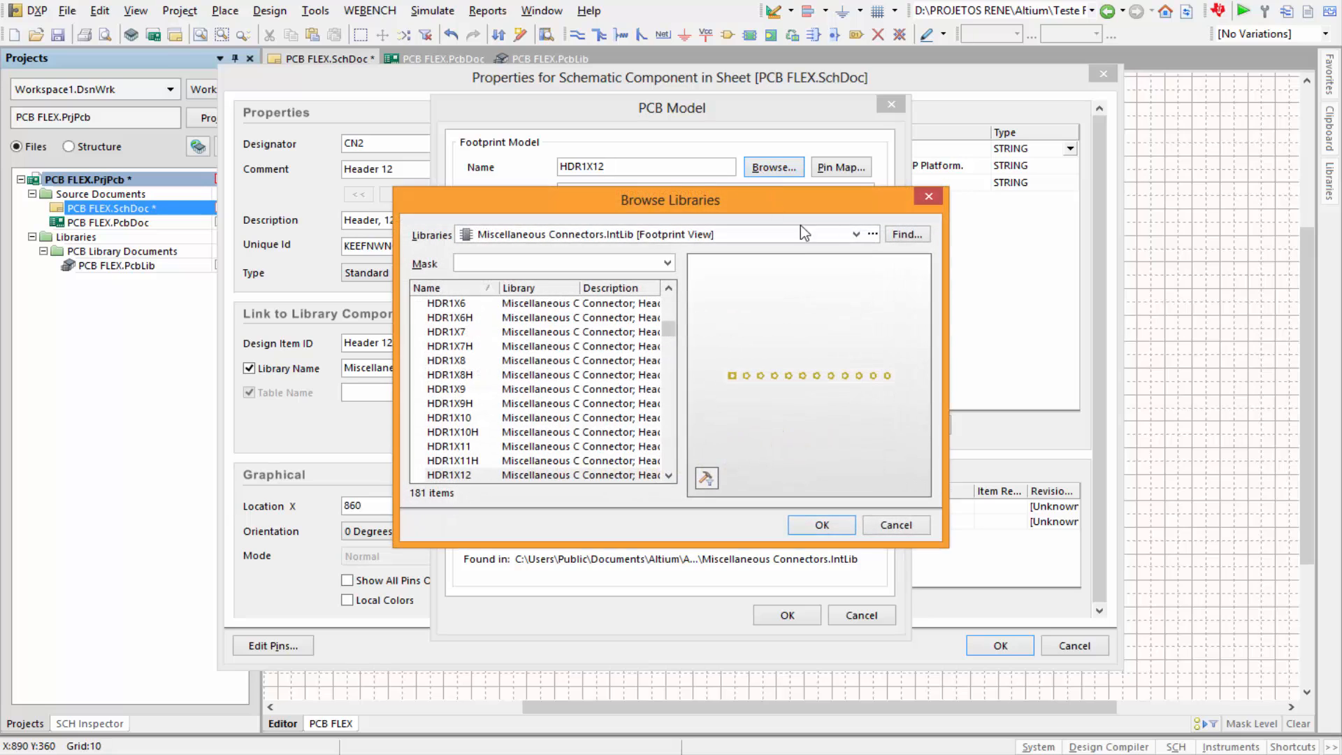
{"action": "left_click", "coordinate": [856, 234]}
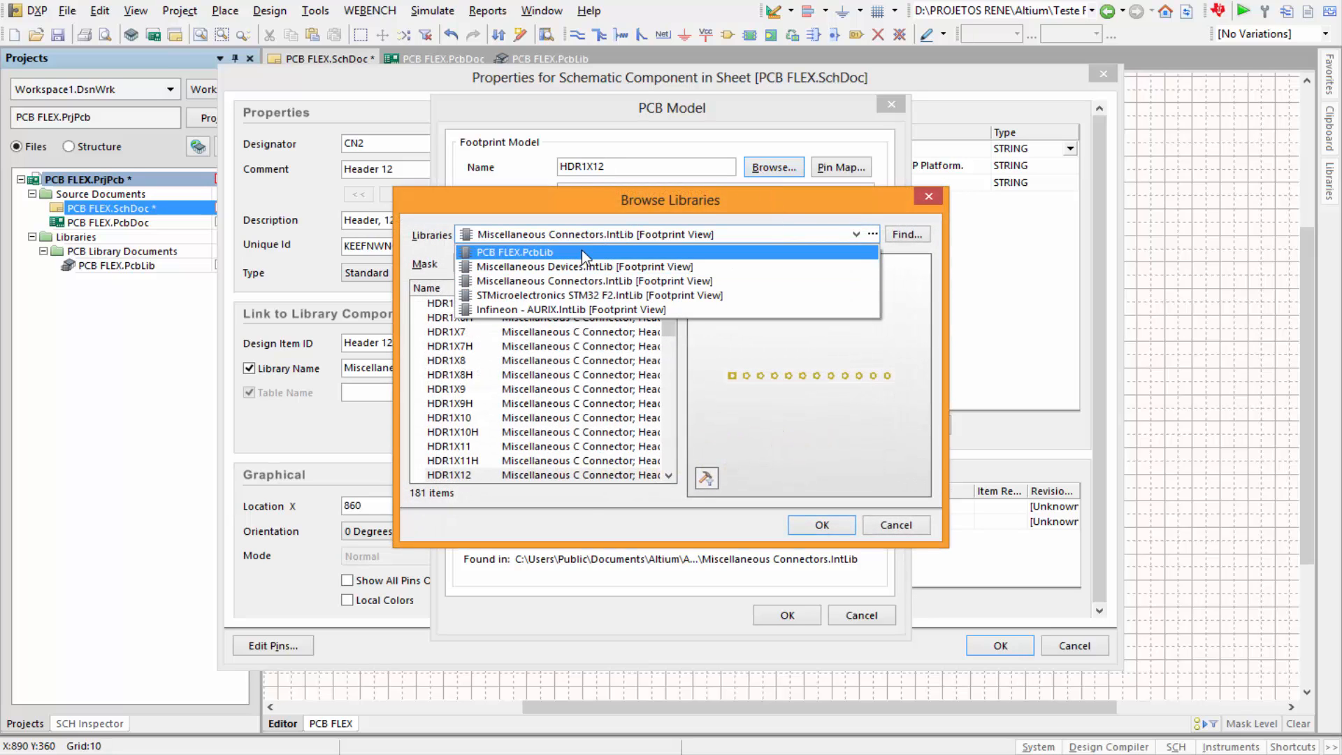
{"action": "left_click", "coordinate": [582, 251]}
{"action": "left_click", "coordinate": [455, 306]}
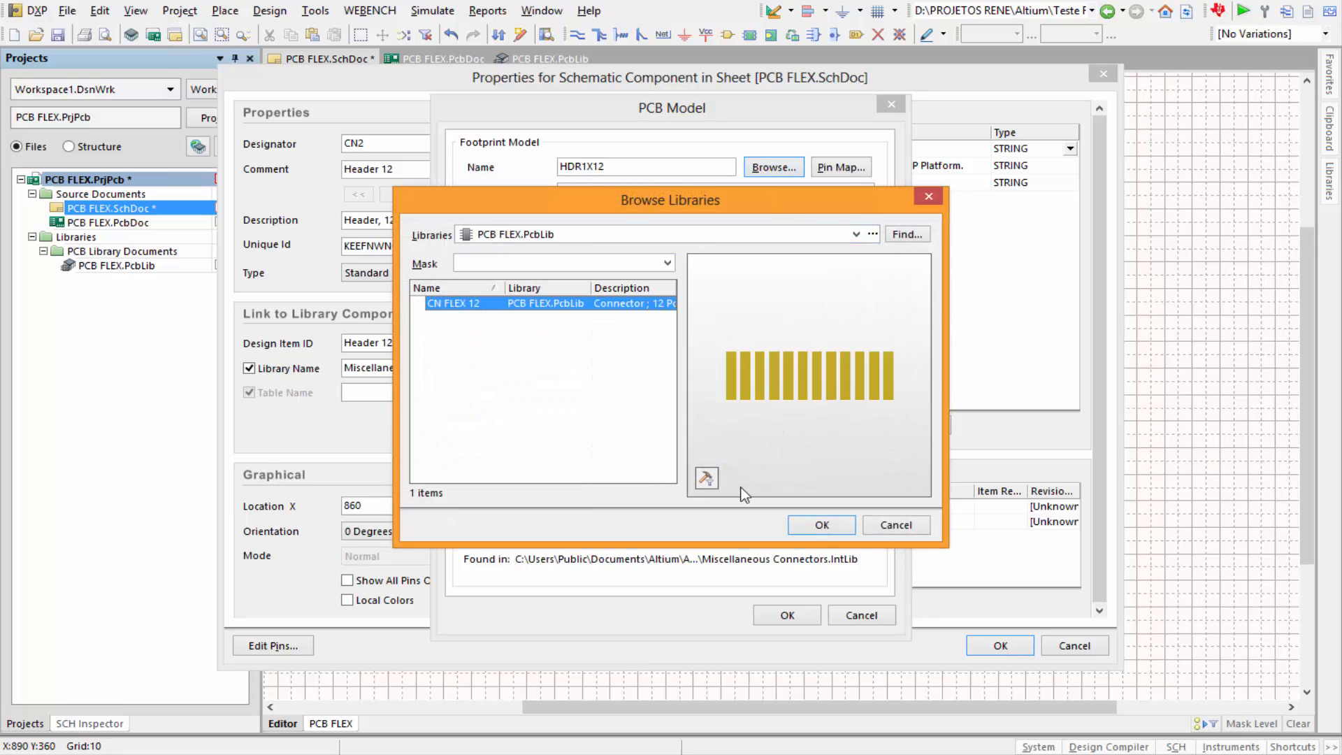
{"action": "left_click", "coordinate": [811, 526]}
{"action": "left_click", "coordinate": [777, 615]}
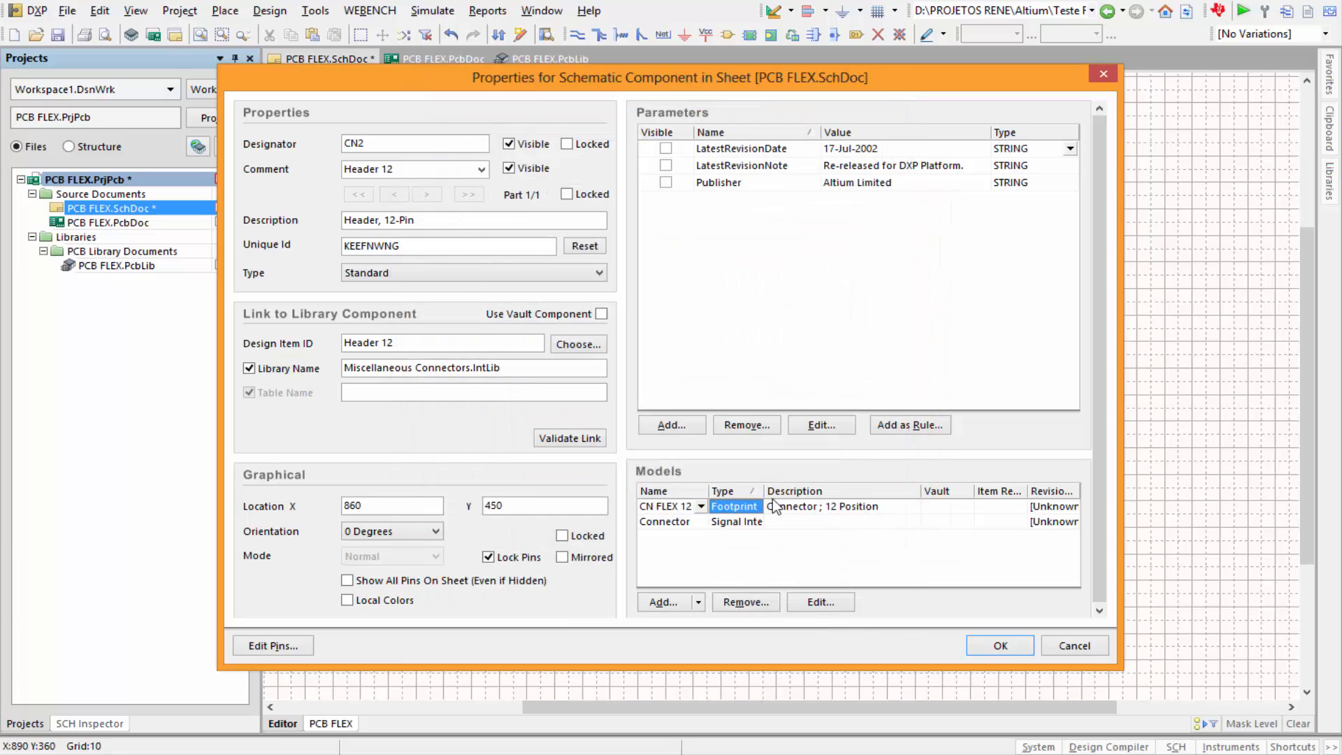
{"action": "left_click", "coordinate": [997, 646]}
{"action": "left_click", "coordinate": [891, 205]}
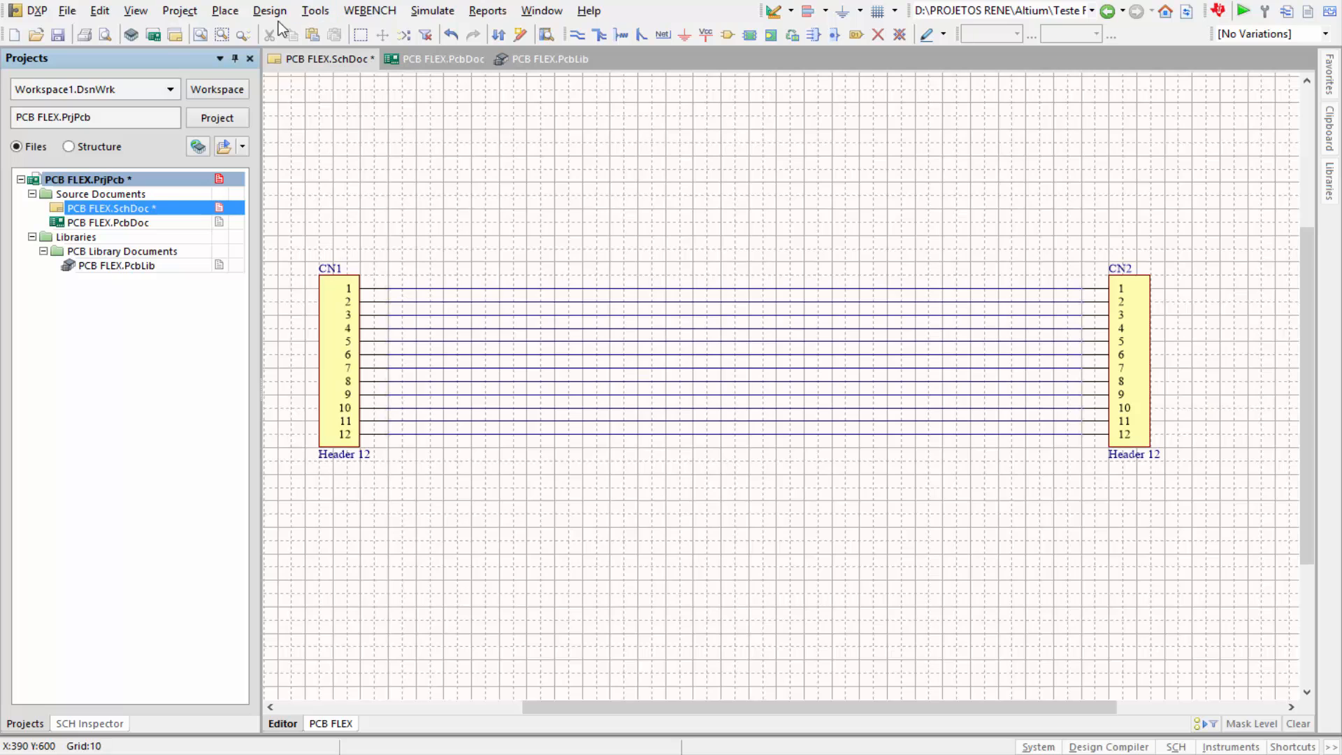
Step: Compile the PCB project PCB FLEX.PrjPcb
{"action": "left_click", "coordinate": [255, 13]}
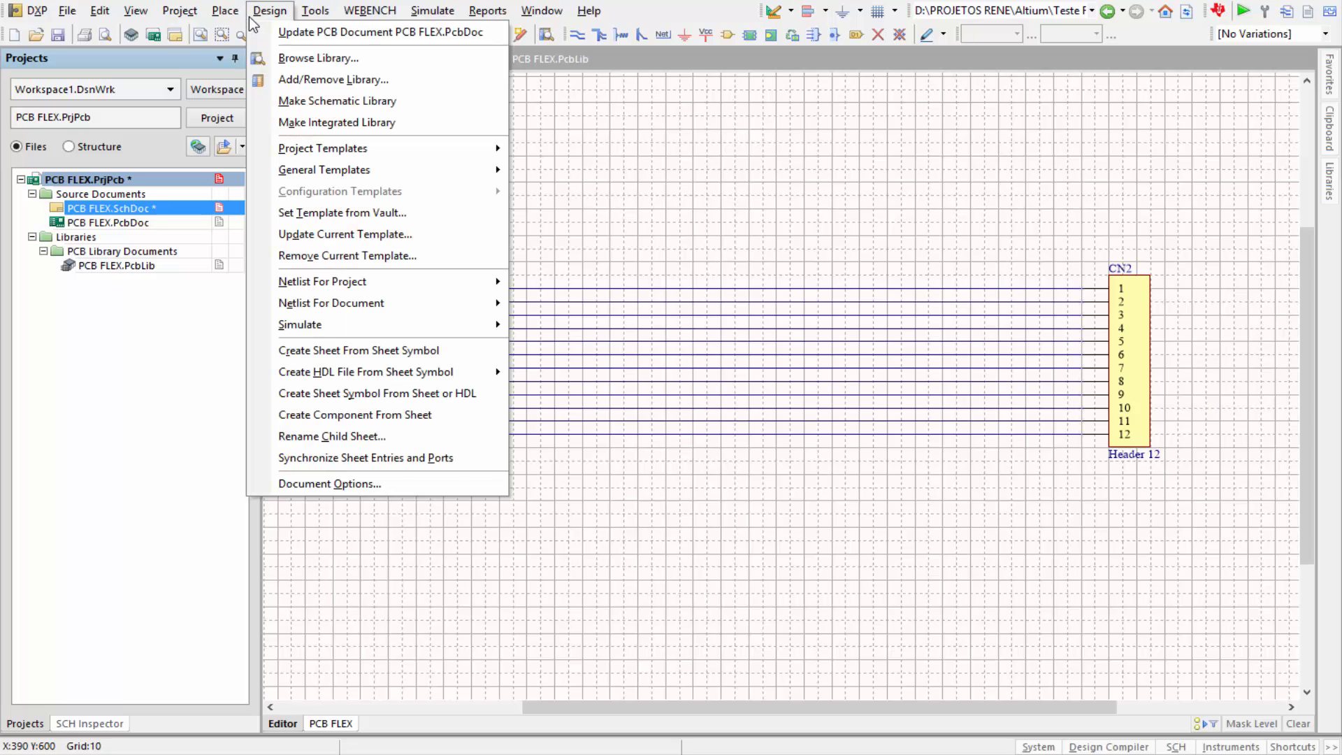
{"action": "mouse_move", "coordinate": [177, 15]}
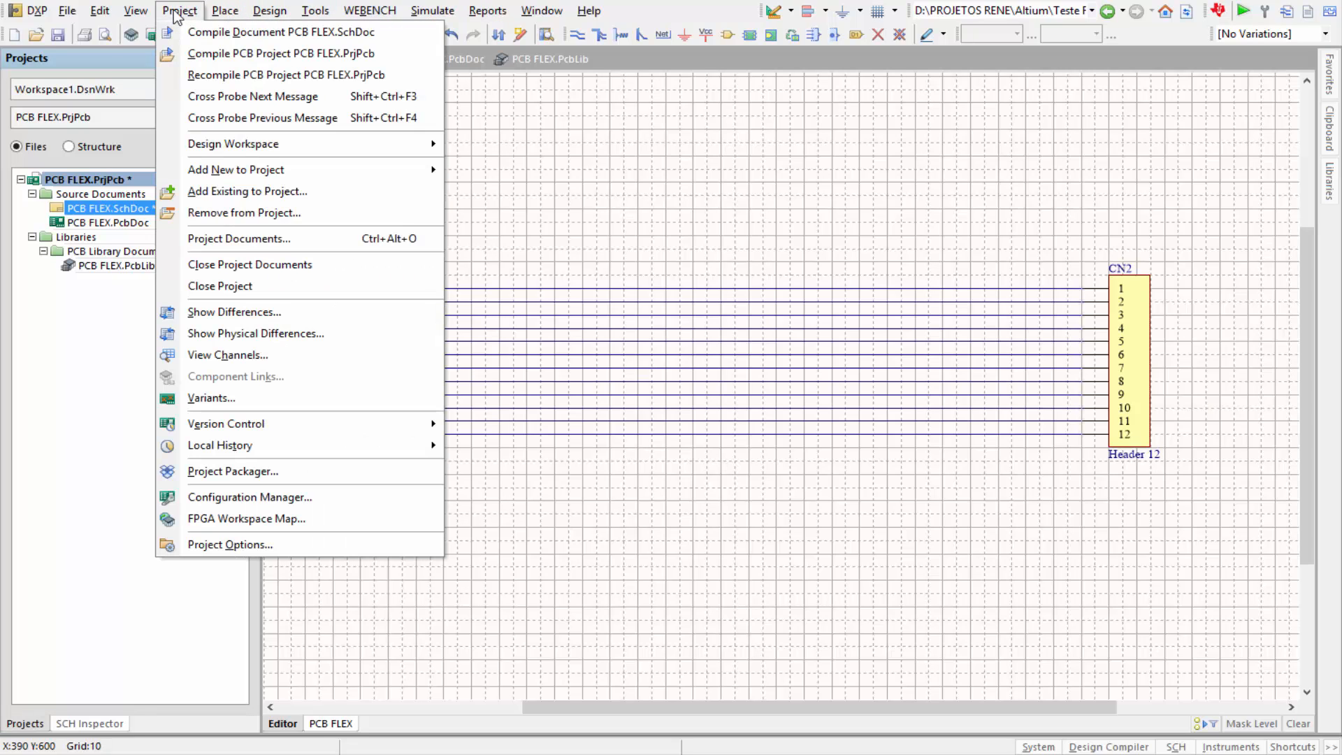
{"action": "left_click", "coordinate": [187, 53]}
Step: Update PCB FLEX.PcbDoc from the schematic, excluding the room addition, and validate and execute the CN1 and CN2 footprint changes
{"action": "left_click", "coordinate": [262, 14]}
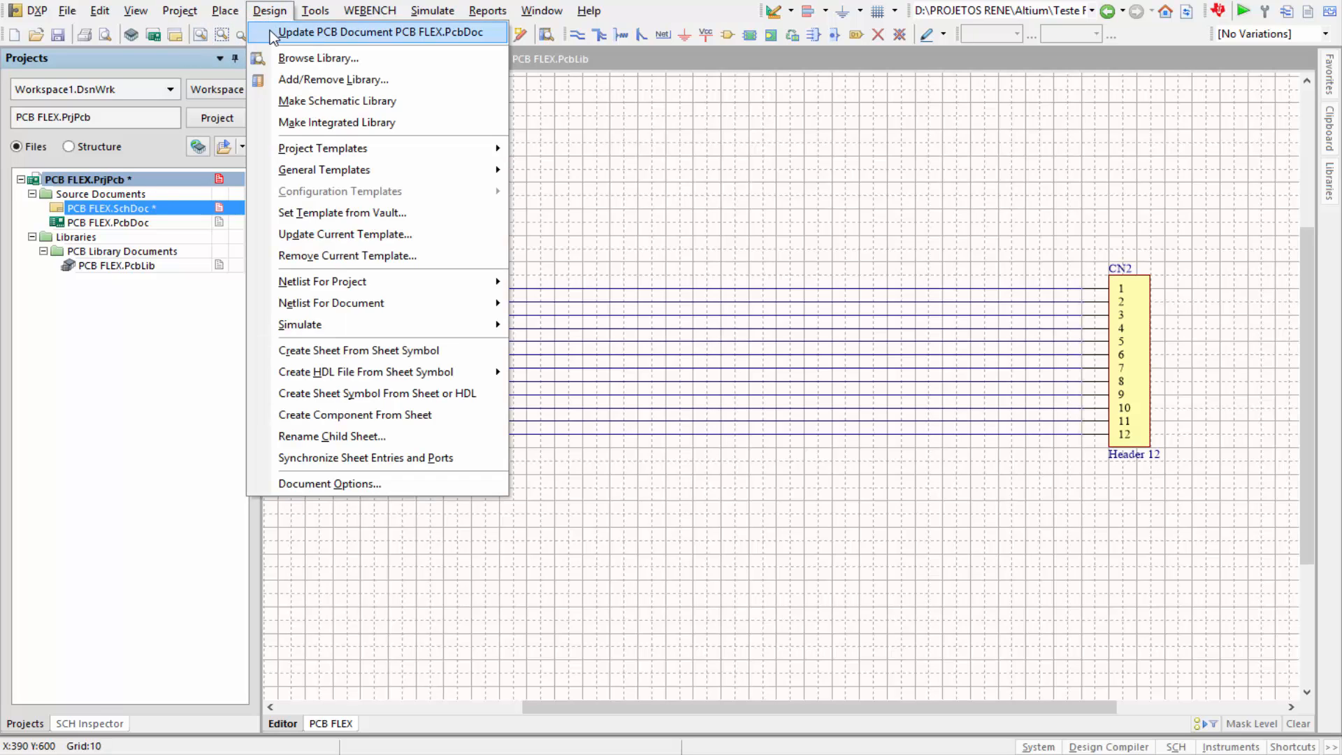
{"action": "left_click", "coordinate": [272, 35]}
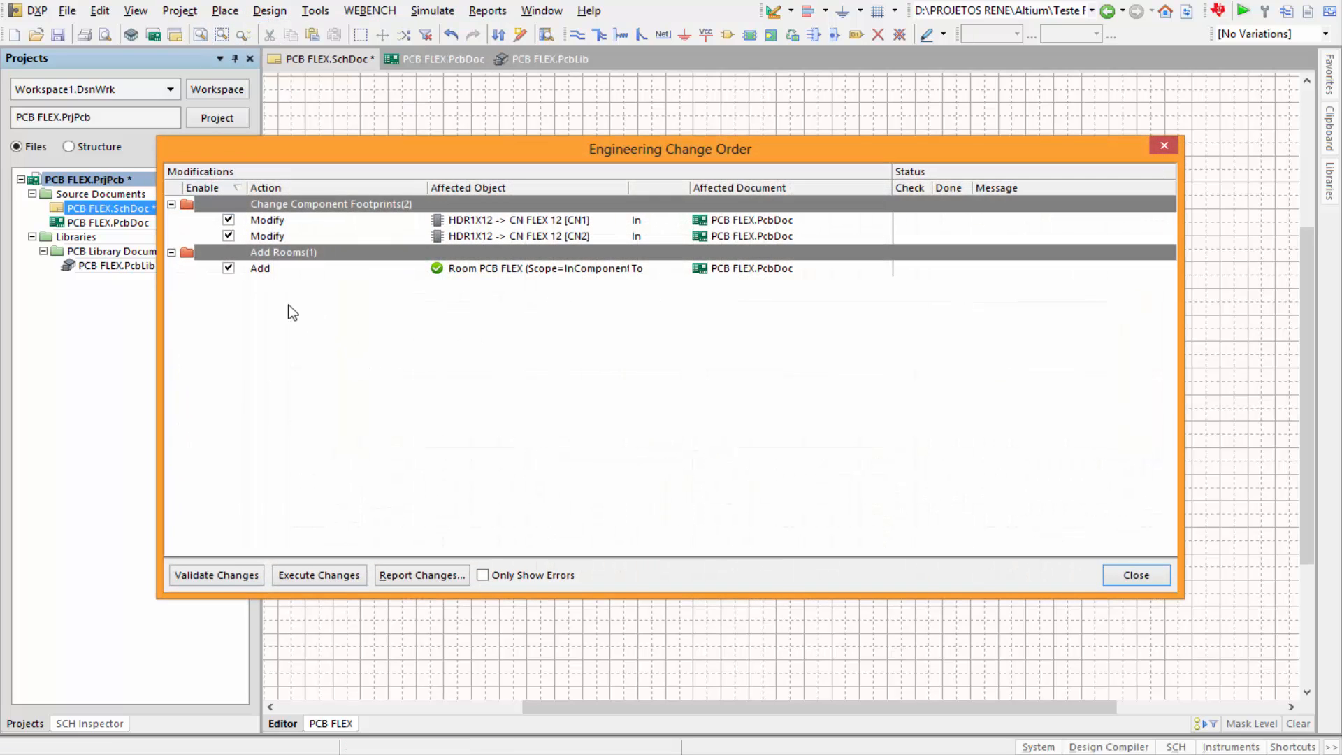
{"action": "left_click", "coordinate": [230, 269]}
{"action": "left_click", "coordinate": [227, 581]}
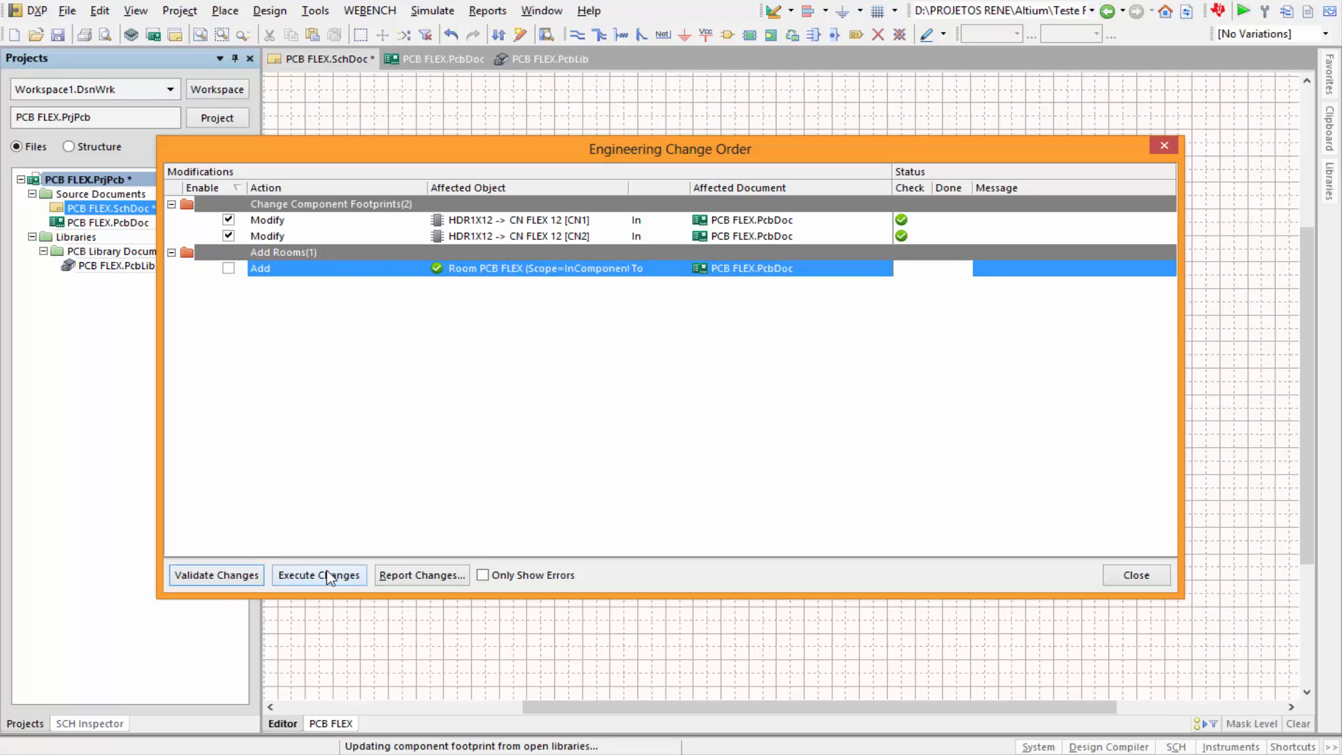
{"action": "left_click", "coordinate": [323, 577]}
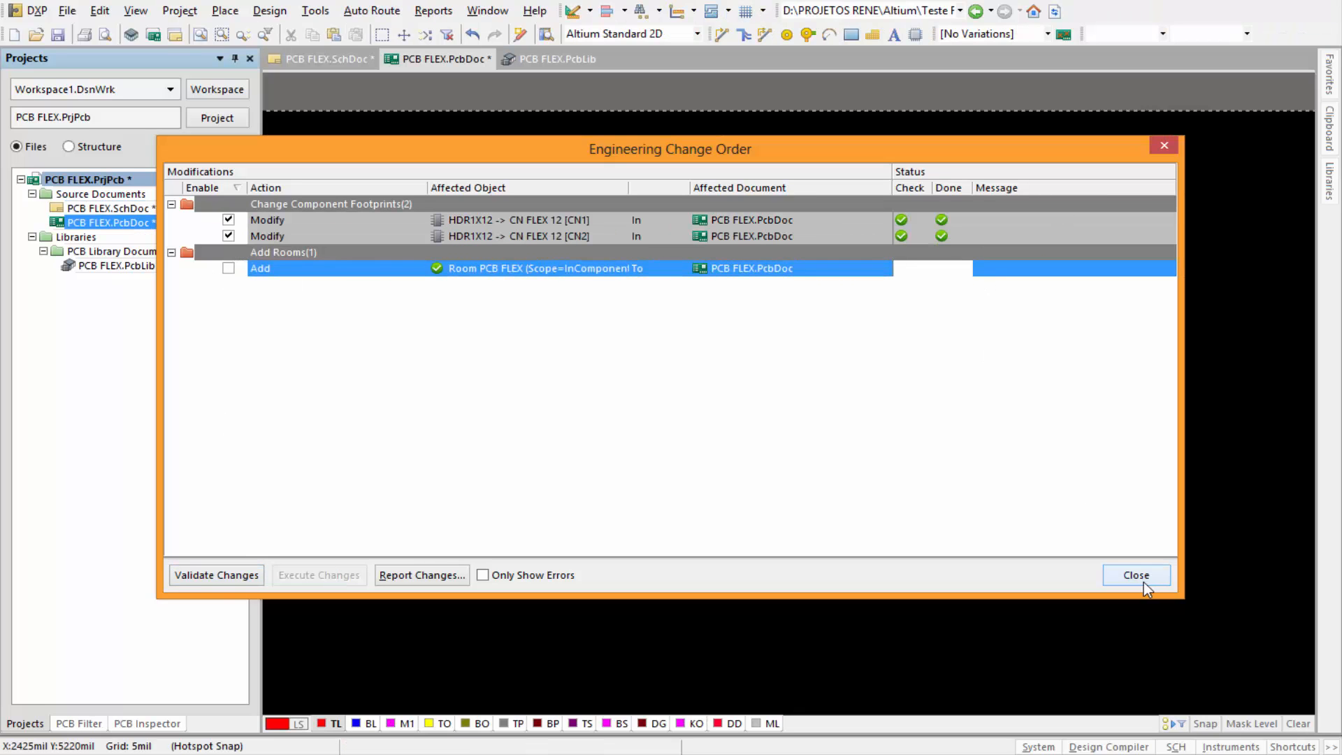
{"action": "left_click", "coordinate": [1136, 576]}
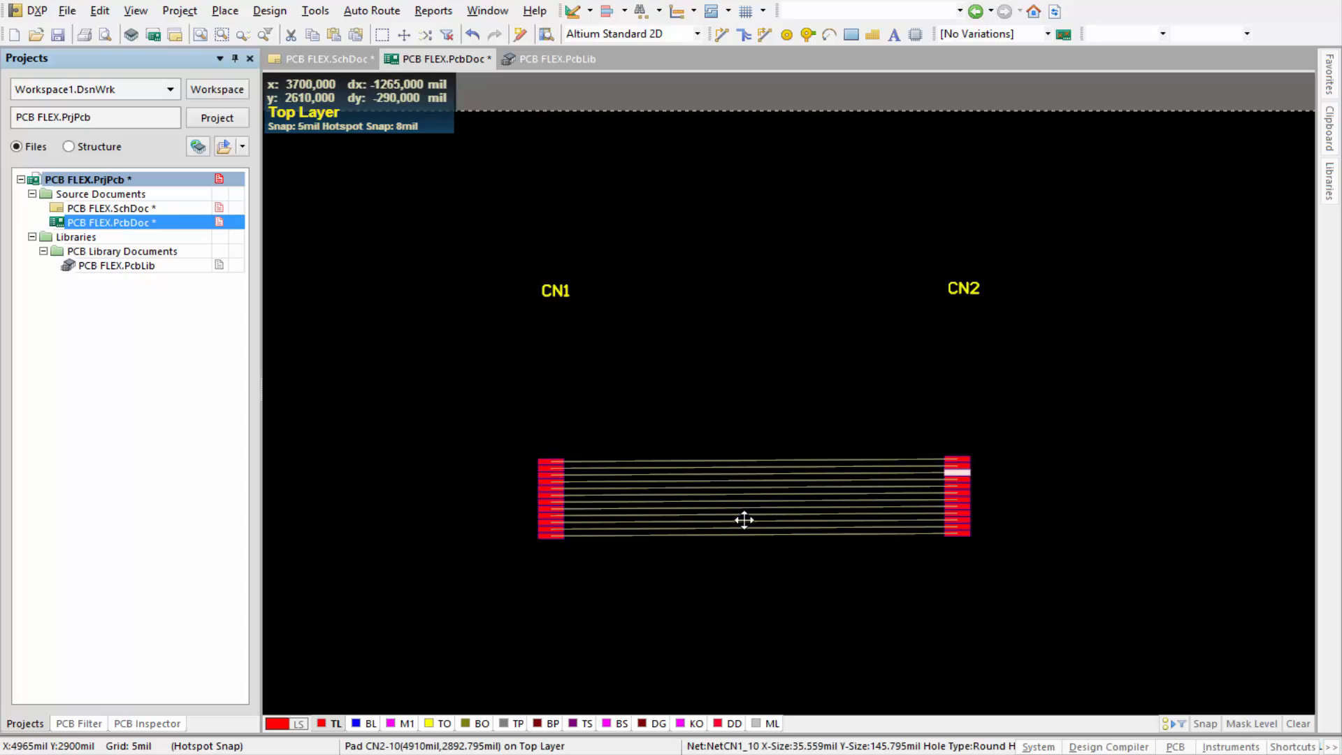
{"action": "scroll", "coordinate": [923, 510], "scroll_direction": "up", "scroll_amount": 2, "text": "ctrl"}
{"action": "scroll", "coordinate": [1098, 438], "scroll_direction": "up", "scroll_amount": 1, "text": "ctrl"}
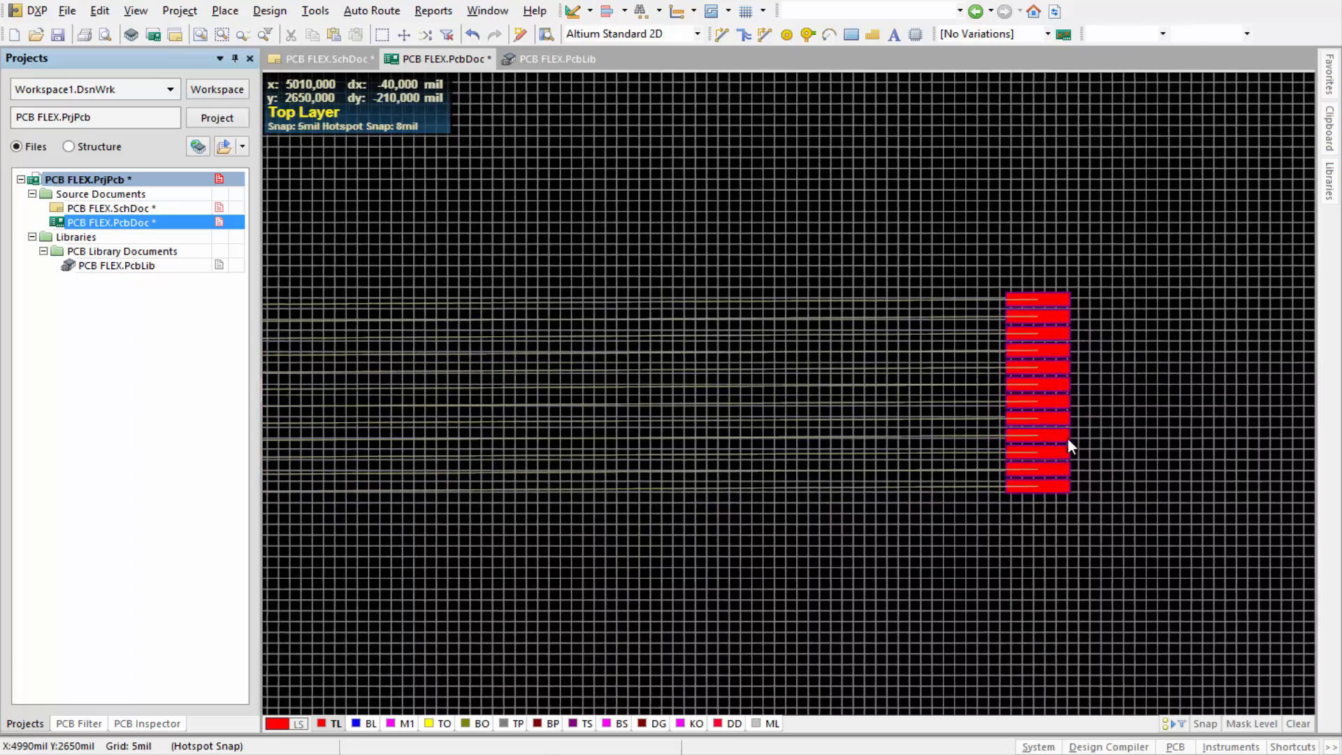
Step: Examine the pads of CN2 and CN1 in the PCB layout, checking their numbering and net assignments
{"action": "scroll", "coordinate": [1069, 444], "scroll_direction": "up", "scroll_amount": 3, "text": "ctrl"}
{"action": "scroll", "coordinate": [1031, 370], "scroll_direction": "down", "scroll_amount": 1, "text": "ctrl"}
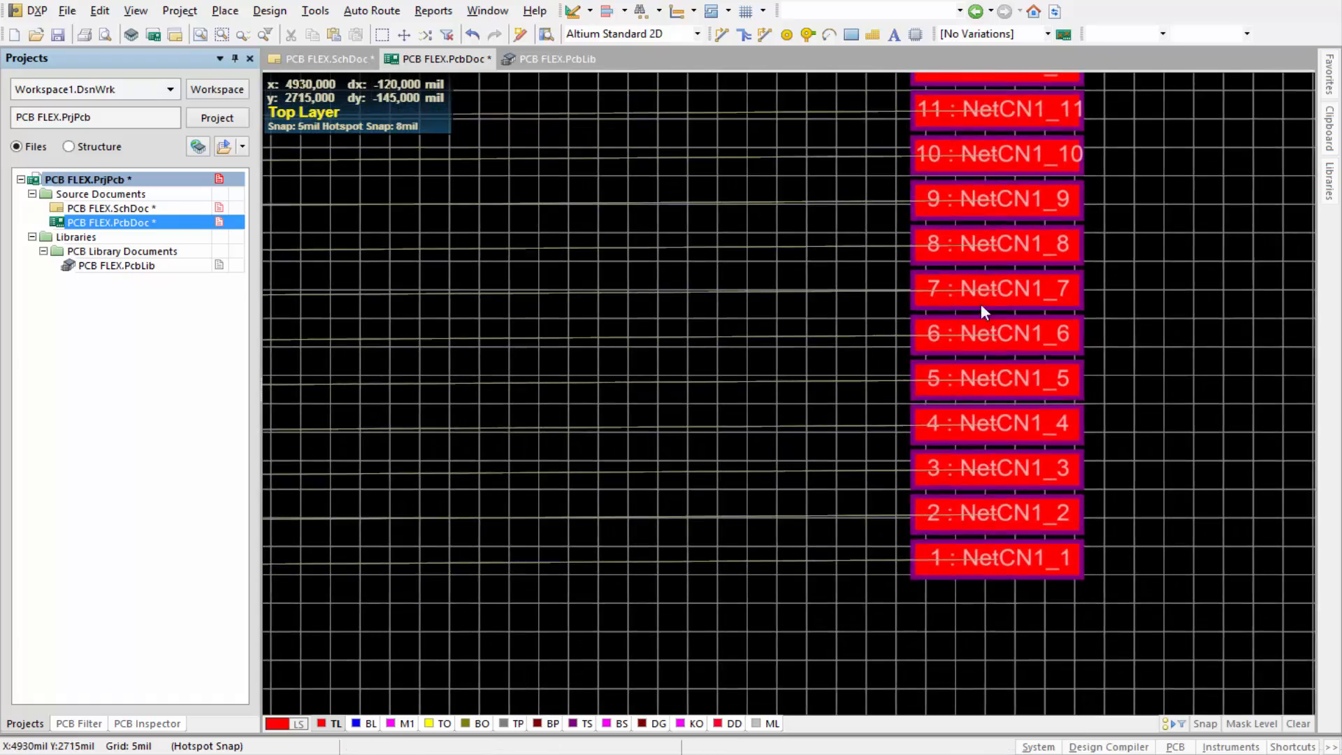
{"action": "scroll", "coordinate": [983, 294], "scroll_direction": "down", "scroll_amount": 2, "text": "ctrl"}
{"action": "scroll", "coordinate": [984, 289], "scroll_direction": "up", "scroll_amount": 12, "text": "shift"}
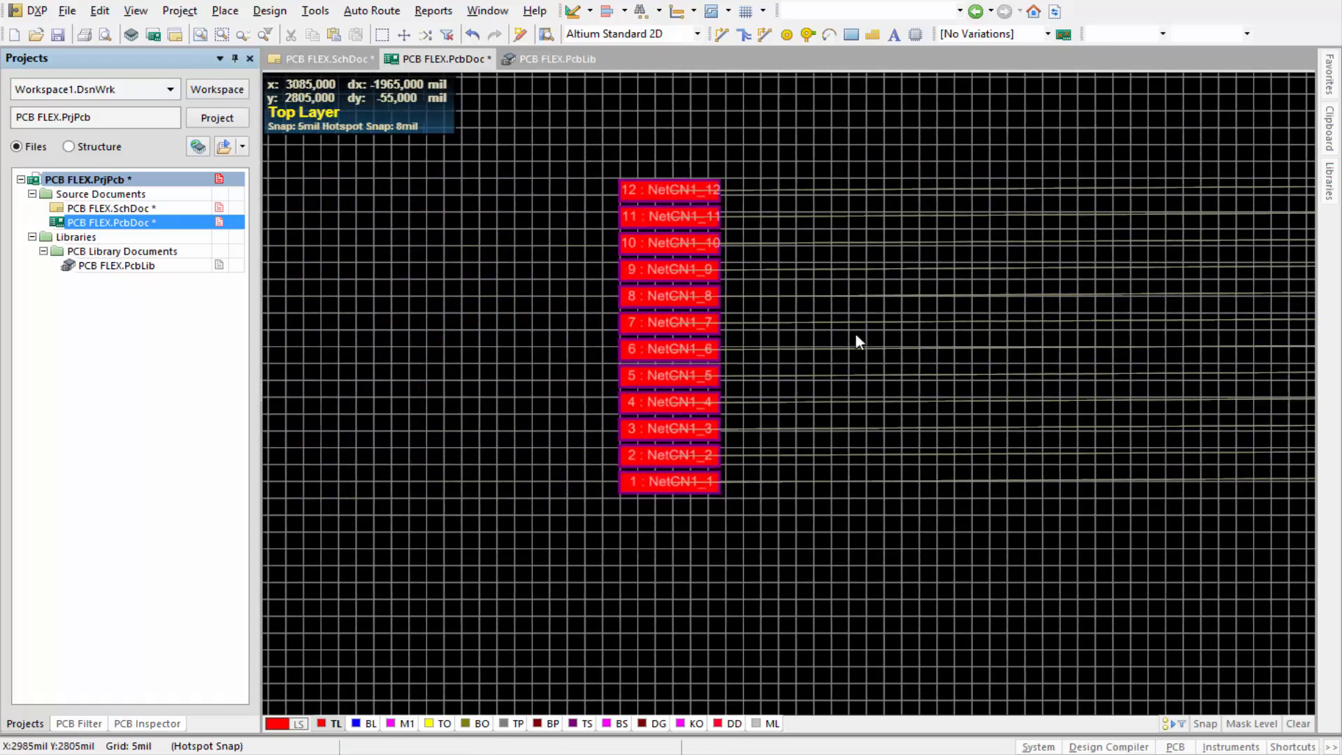
{"action": "scroll", "coordinate": [767, 430], "scroll_direction": "up", "scroll_amount": 2, "text": "ctrl"}
{"action": "scroll", "coordinate": [766, 430], "scroll_direction": "up", "scroll_amount": 2}
{"action": "scroll", "coordinate": [766, 430], "scroll_direction": "down", "scroll_amount": 4, "text": "ctrl"}
{"action": "scroll", "coordinate": [766, 430], "scroll_direction": "down", "scroll_amount": 2, "text": "shift"}
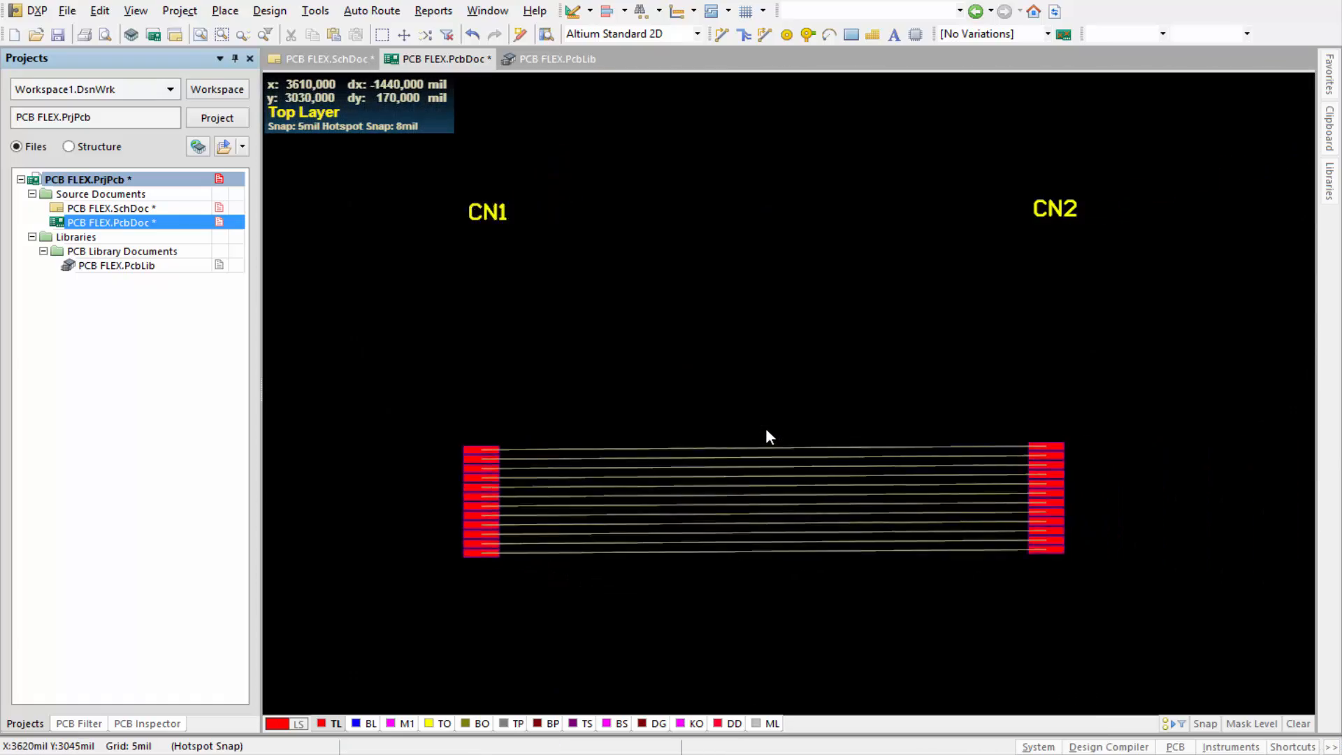
Step: Move the CN1 and CN2 designators to just above the pads of their connectors
{"action": "scroll", "coordinate": [767, 429], "scroll_direction": "up", "scroll_amount": 1, "text": "ctrl"}
{"action": "left_click_drag", "start_coordinate": [471, 204], "coordinate": [446, 434]}
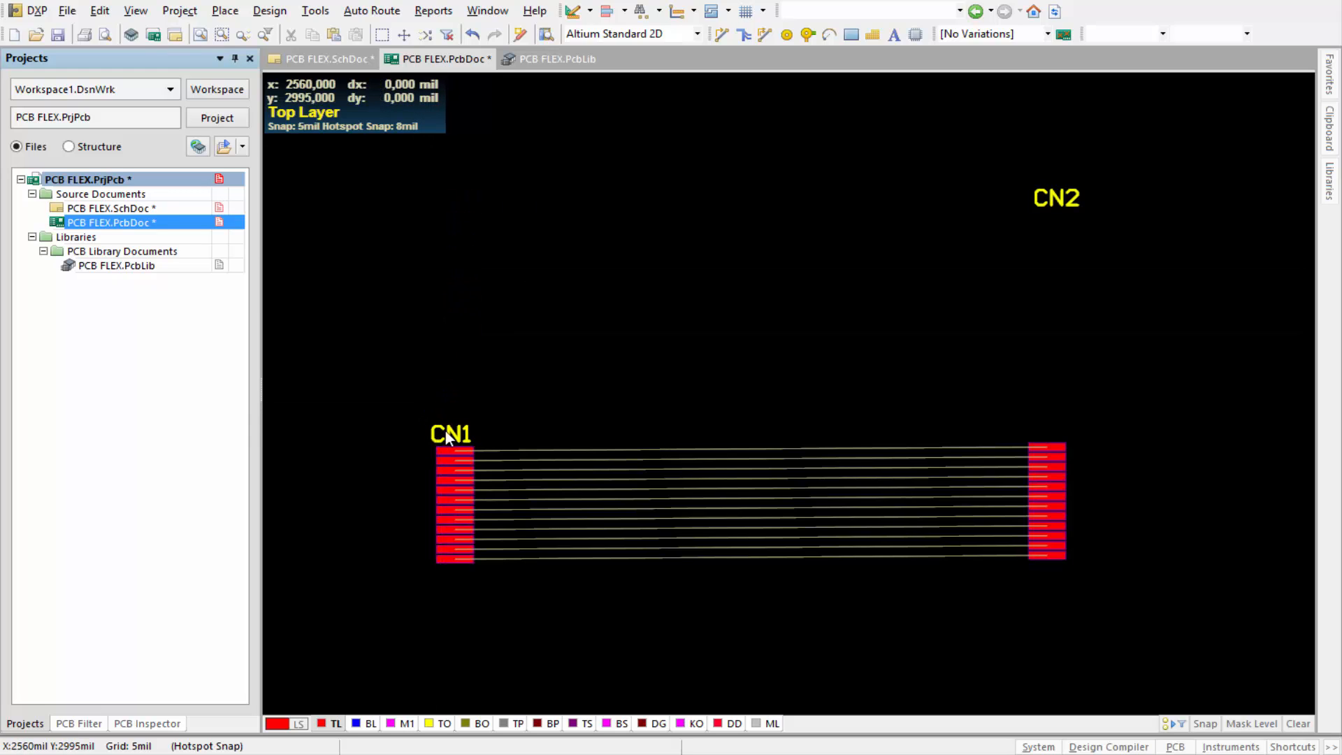
{"action": "left_click_drag", "start_coordinate": [1049, 199], "coordinate": [1022, 435]}
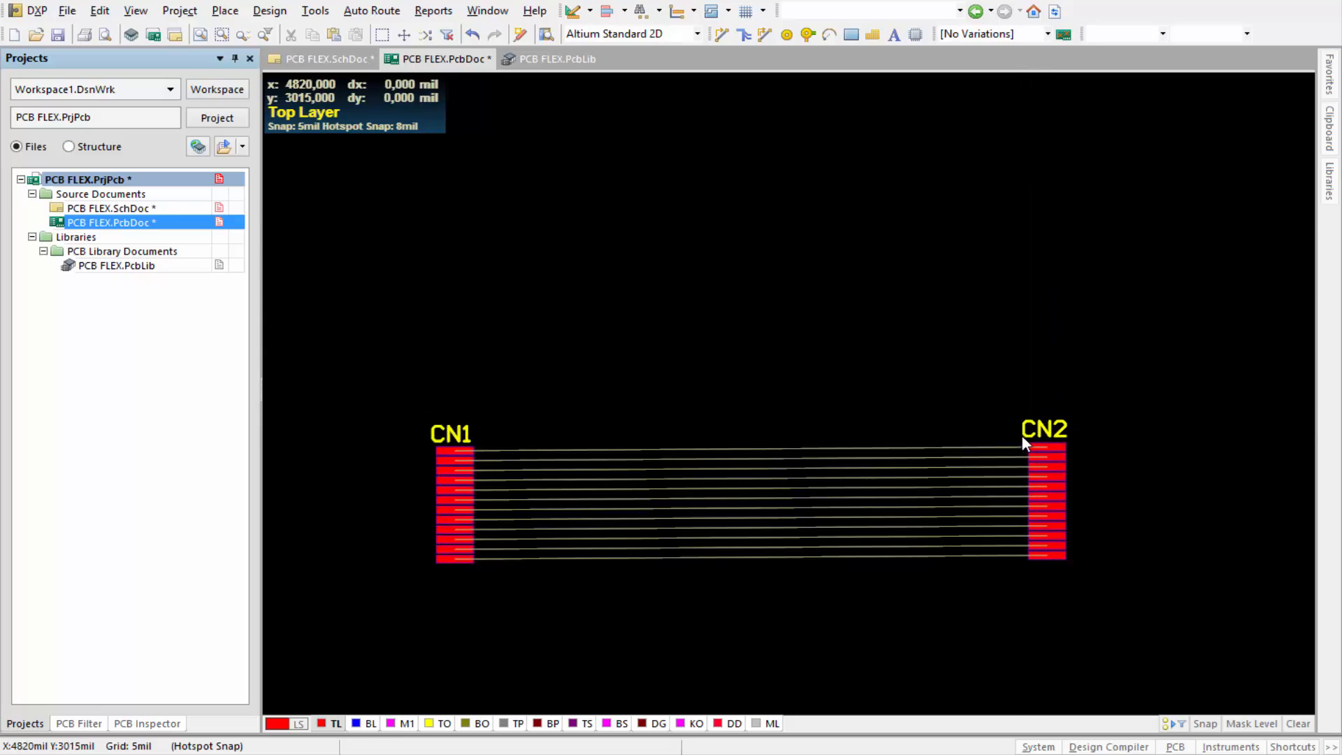
{"action": "scroll", "coordinate": [874, 337], "scroll_direction": "up", "scroll_amount": 3, "text": "ctrl"}
{"action": "scroll", "coordinate": [874, 337], "scroll_direction": "down", "scroll_amount": 3, "text": "ctrl"}
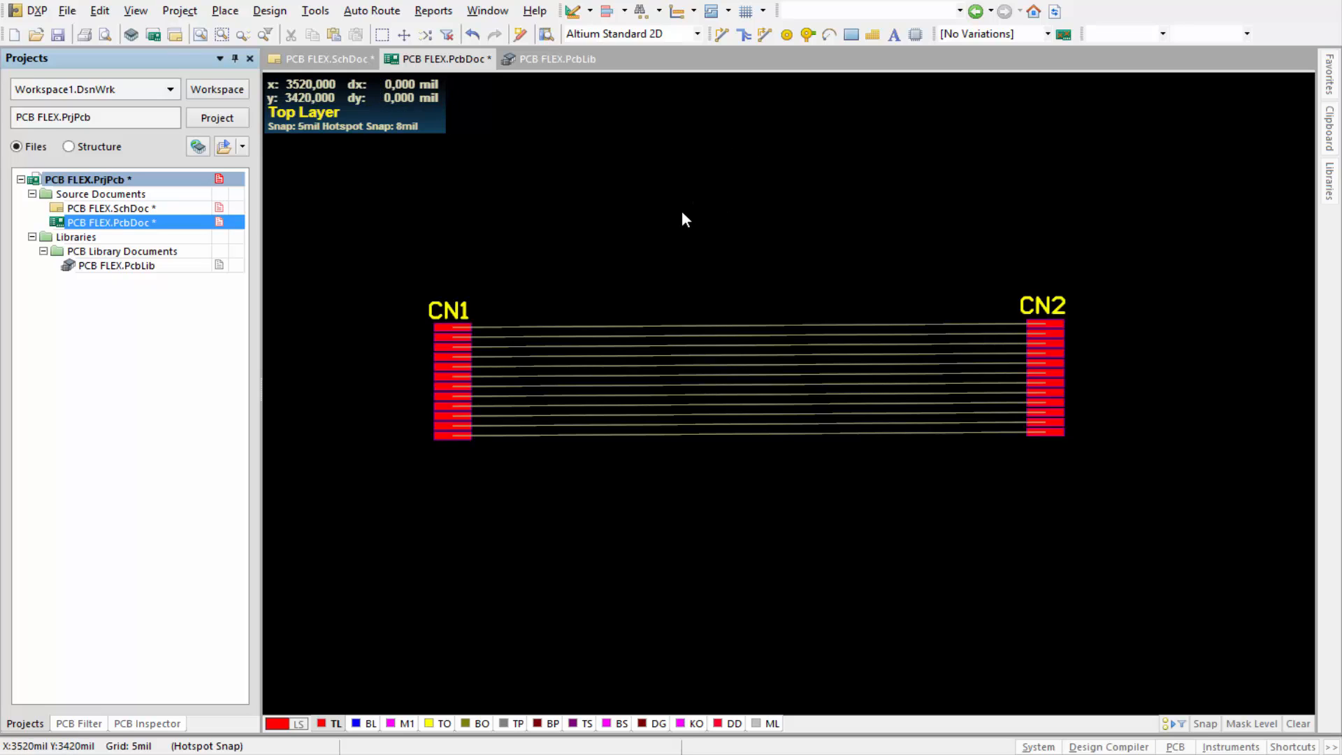
{"action": "scroll", "coordinate": [680, 220], "scroll_direction": "down", "scroll_amount": 3, "text": "ctrl"}
{"action": "scroll", "coordinate": [680, 220], "scroll_direction": "up", "scroll_amount": 1}
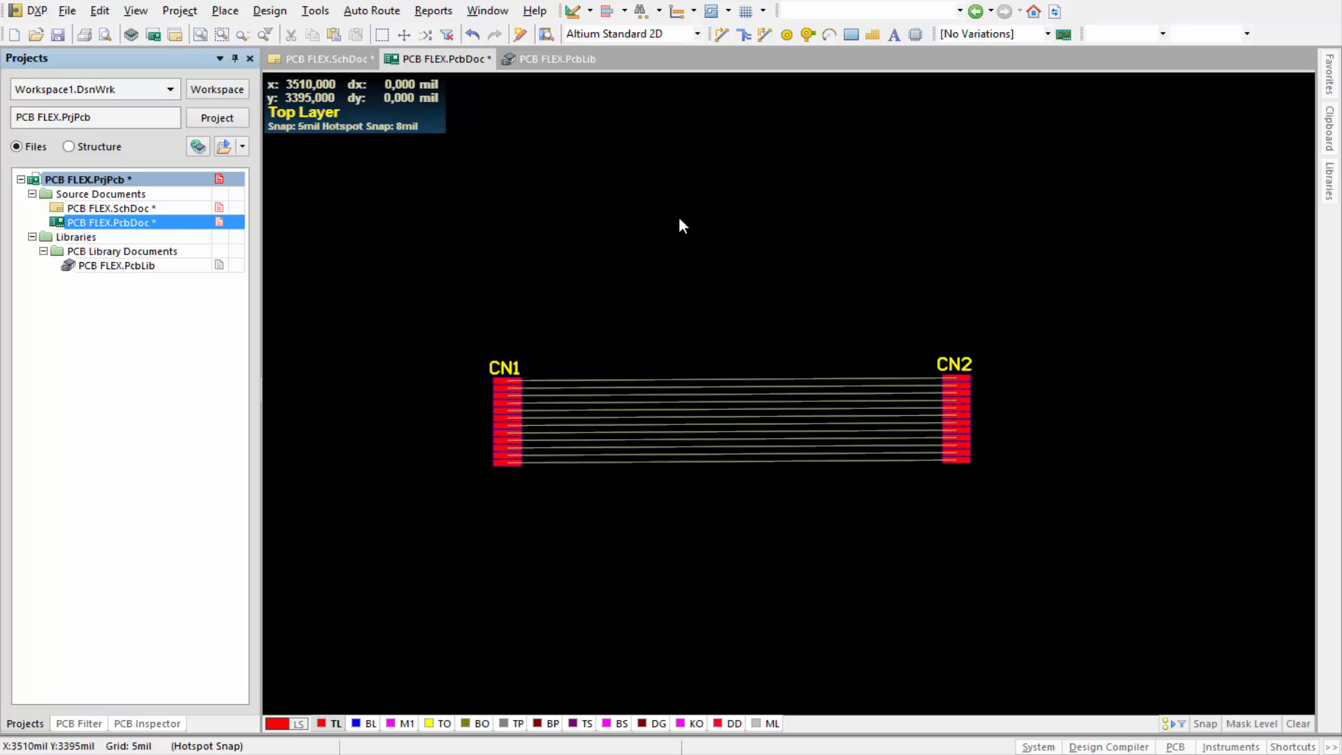
{"action": "scroll", "coordinate": [680, 221], "scroll_direction": "down", "scroll_amount": 1, "text": "ctrl"}
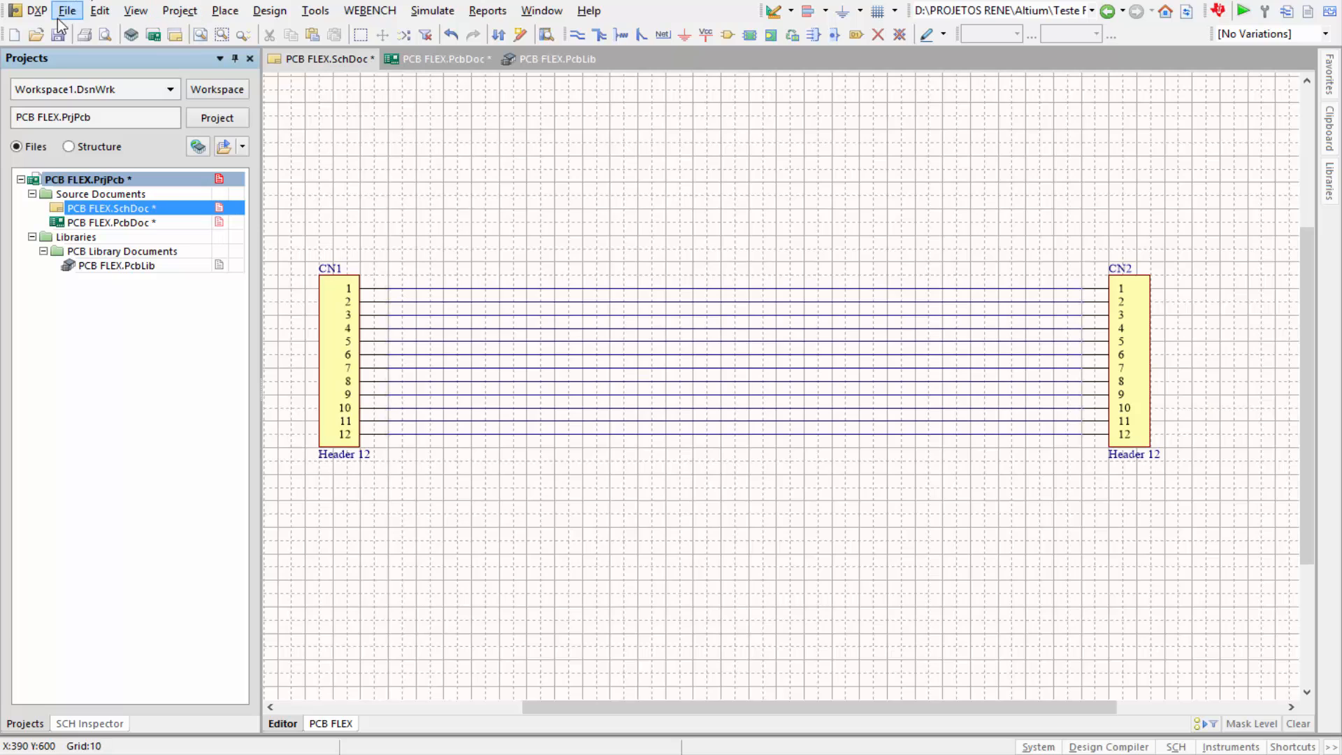
Step: Save the schematic PCB FLEX.SchDoc and the project PCB FLEX.PrjPcb
{"action": "key", "text": "ctrl+s"}
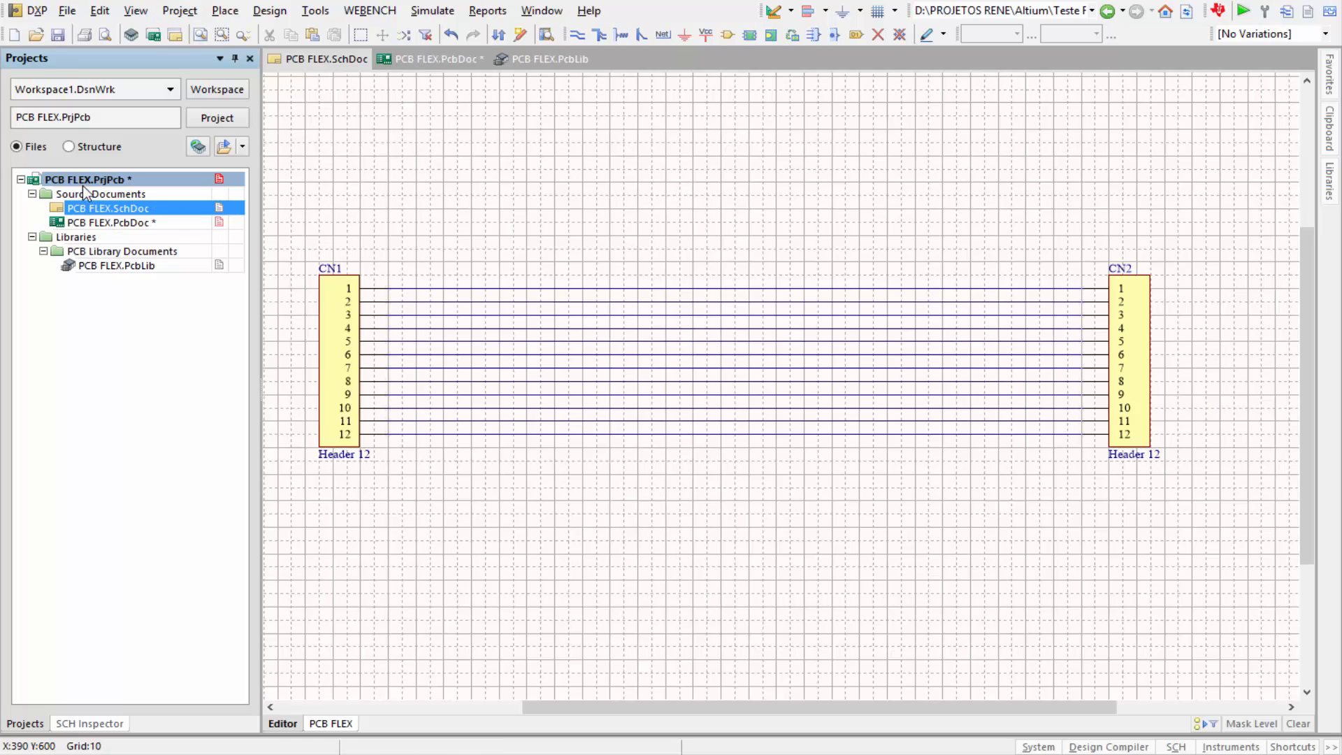
{"action": "right_click", "coordinate": [82, 185]}
{"action": "left_click", "coordinate": [183, 287]}
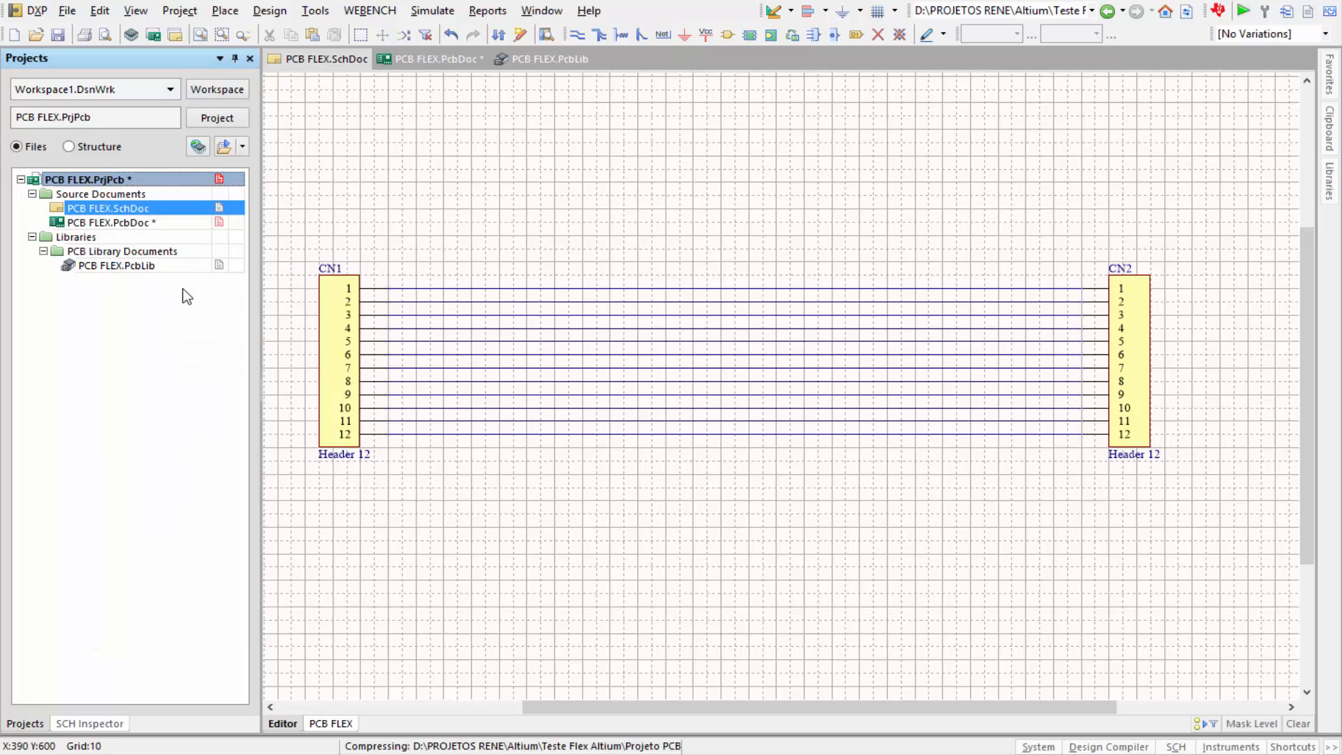
Step: Save the PCB layout PCB FLEX.PcbDoc, and save the schematic PCB FLEX.SchDoc once more
{"action": "left_click", "coordinate": [129, 224]}
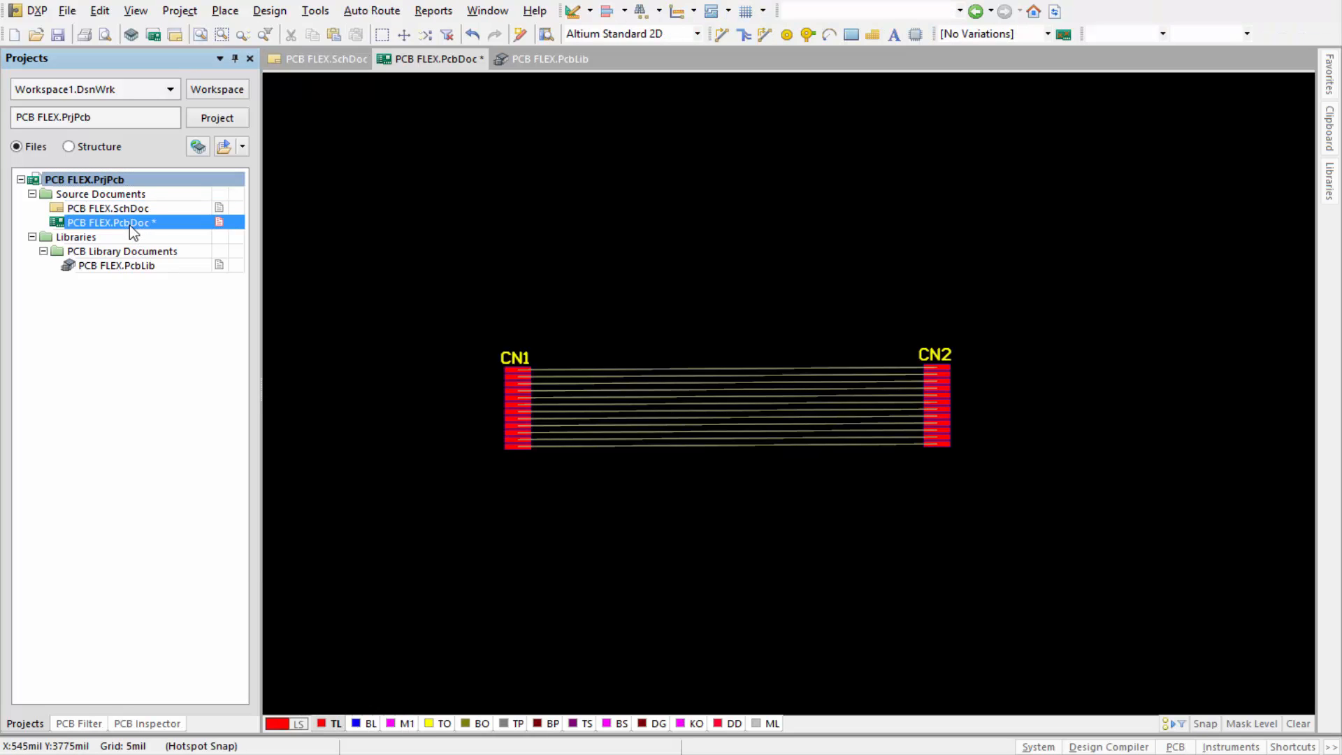
{"action": "right_click", "coordinate": [129, 224]}
{"action": "left_click", "coordinate": [183, 327]}
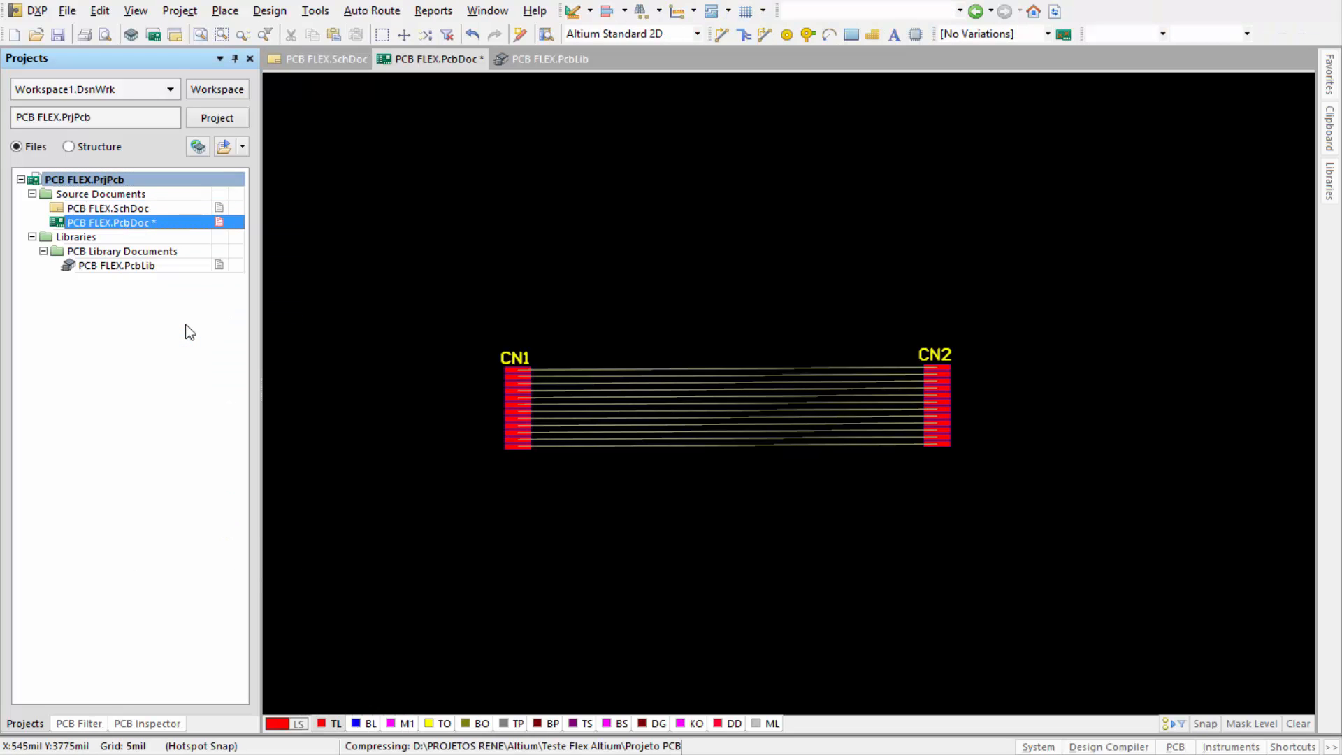
{"action": "left_click", "coordinate": [138, 208]}
{"action": "right_click", "coordinate": [134, 211]}
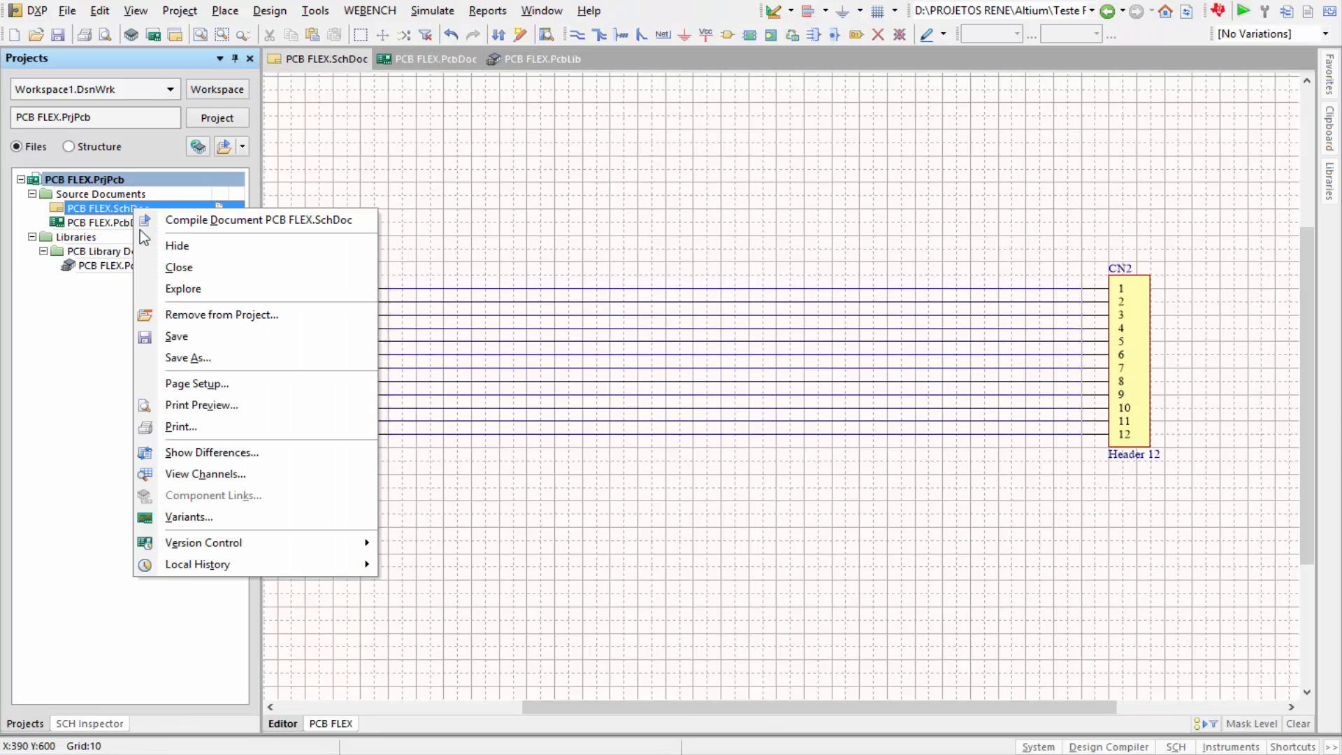
{"action": "left_click", "coordinate": [175, 336]}
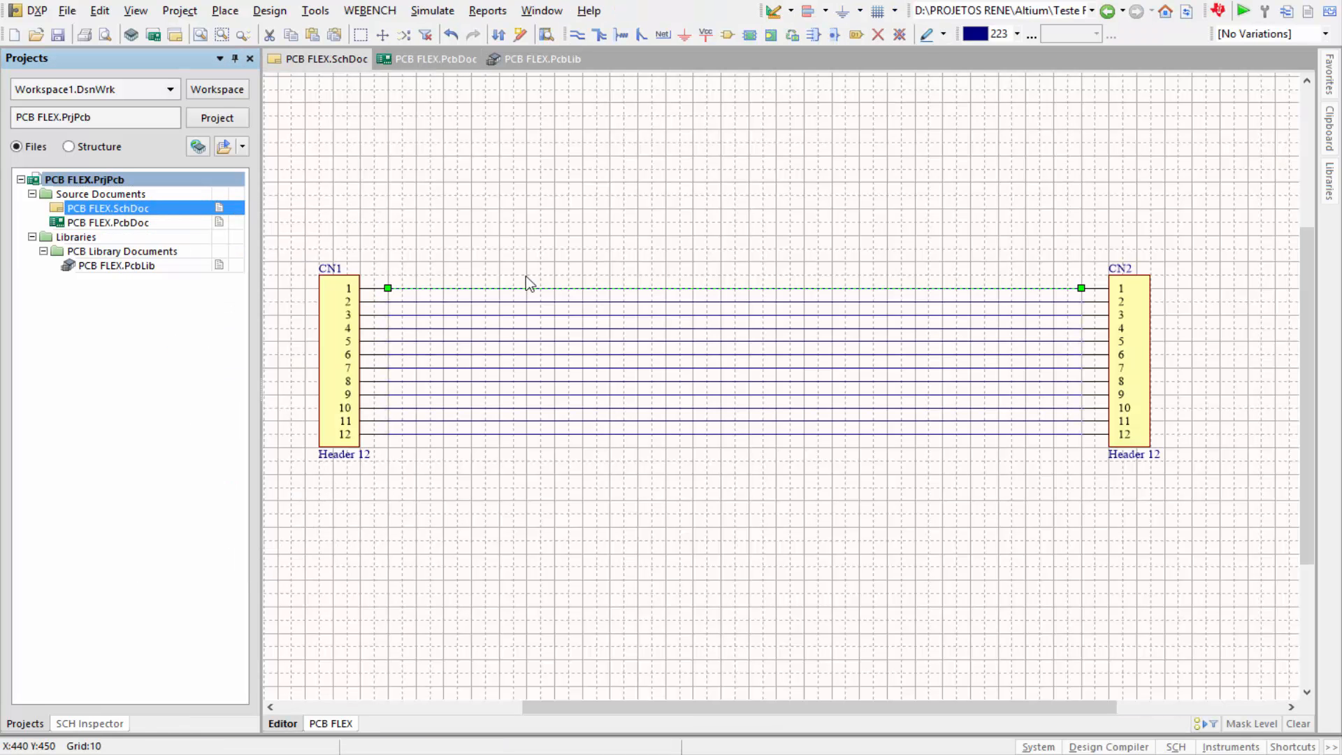
{"action": "left_click", "coordinate": [643, 229]}
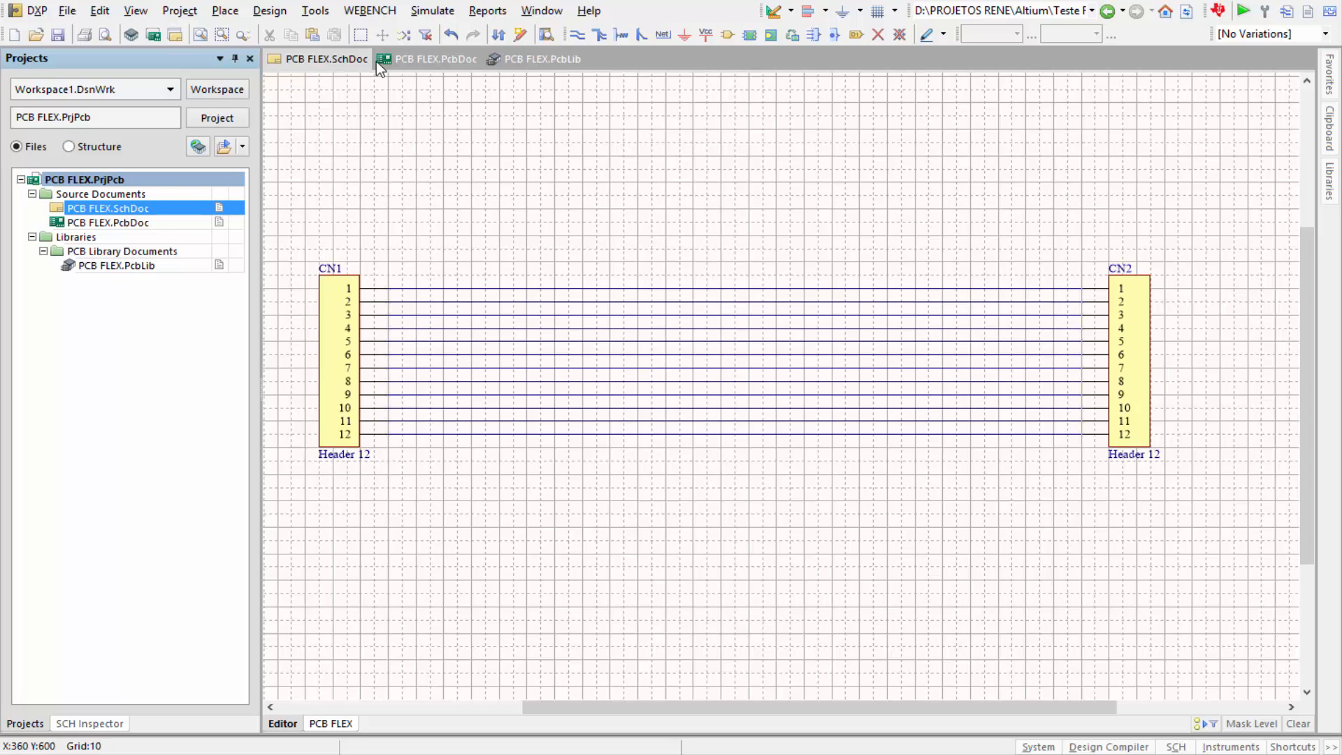
{"action": "left_click", "coordinate": [416, 60]}
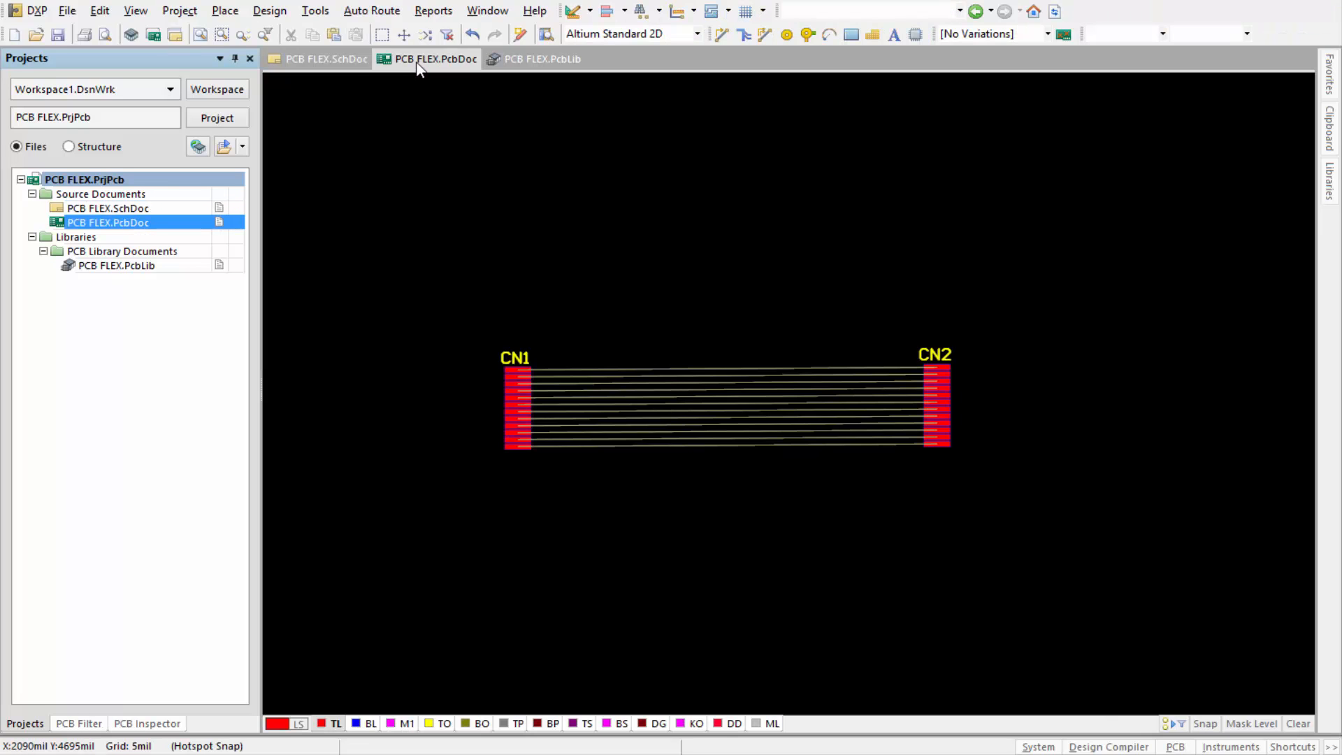
{"action": "left_click", "coordinate": [343, 66]}
{"action": "left_click", "coordinate": [396, 63]}
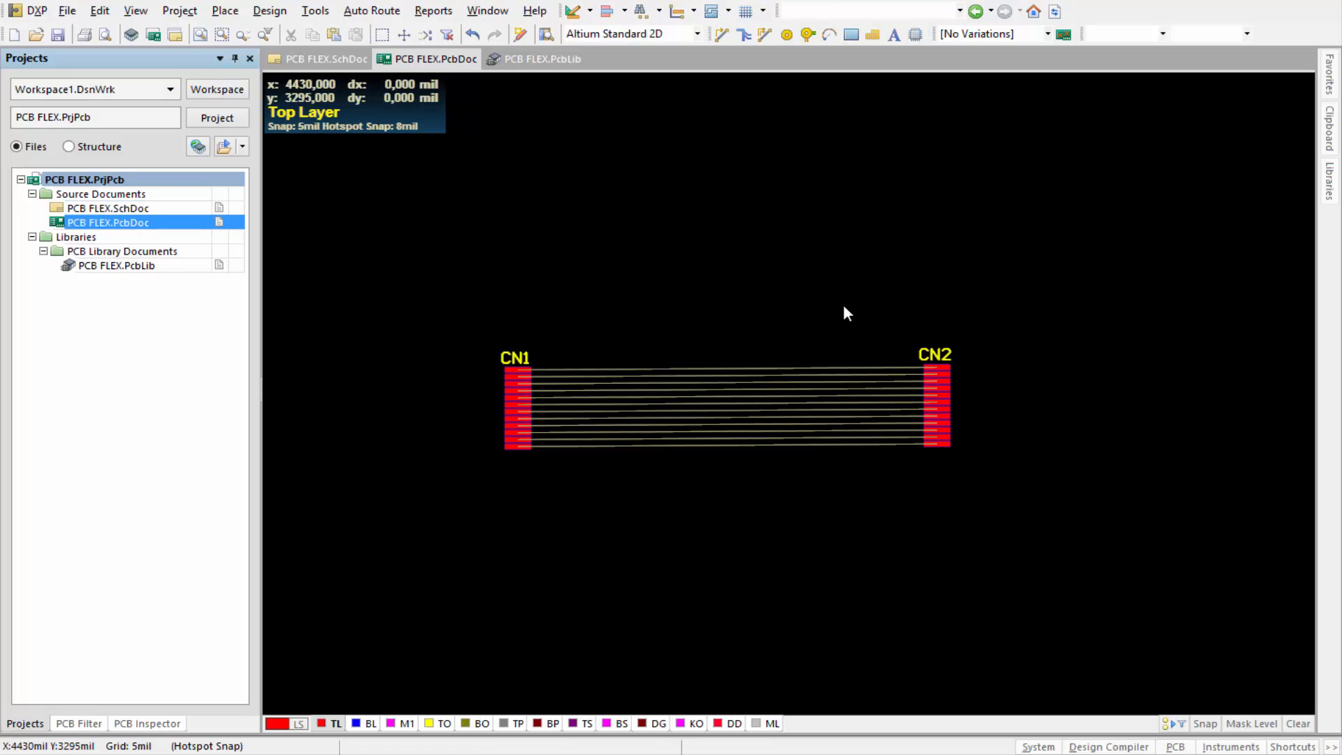
Step: In PCB FLEX.PcbLib, set the global snap grid's fine display to Do Not Draw and its coarse display to Dots
{"action": "left_click", "coordinate": [520, 60]}
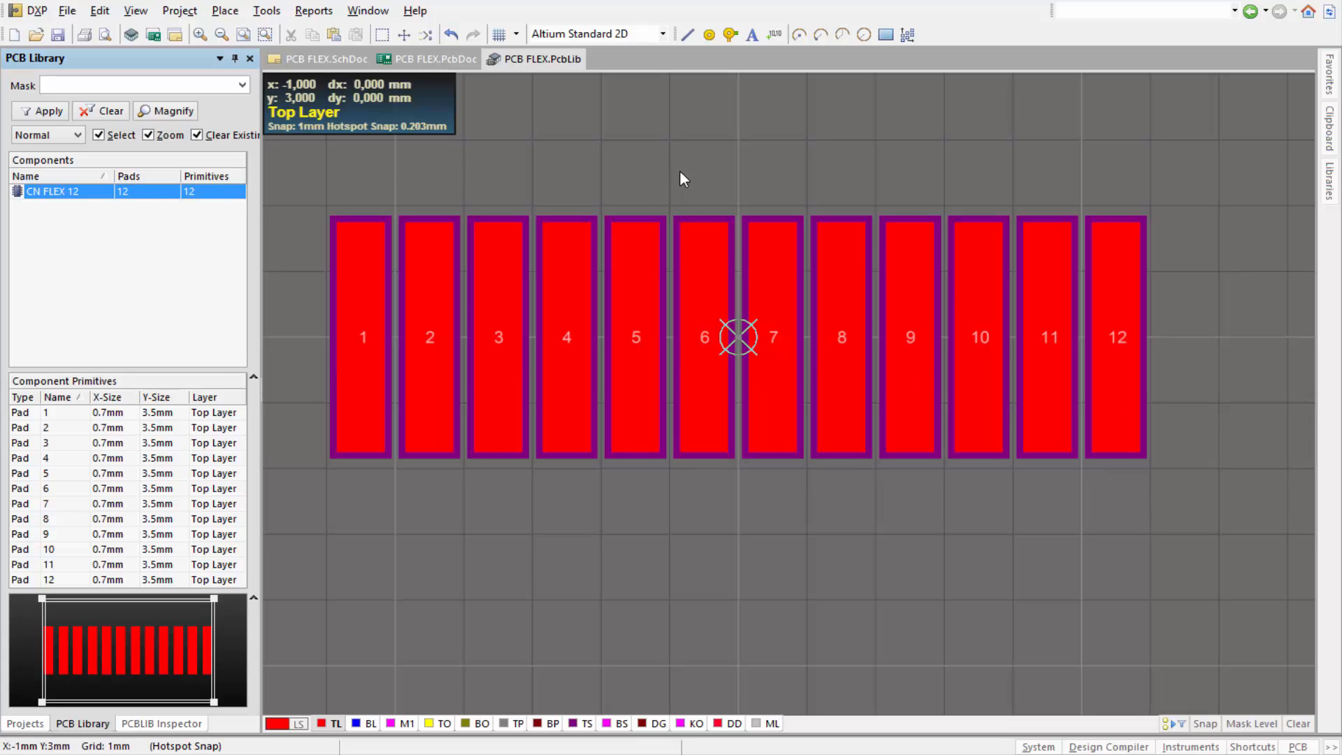
{"action": "scroll", "coordinate": [693, 224], "scroll_direction": "down", "scroll_amount": 1, "text": "ctrl"}
{"action": "scroll", "coordinate": [691, 228], "scroll_direction": "up", "scroll_amount": 4}
{"action": "scroll", "coordinate": [691, 228], "scroll_direction": "up", "scroll_amount": 1, "text": "ctrl"}
{"action": "scroll", "coordinate": [691, 228], "scroll_direction": "down", "scroll_amount": 4}
{"action": "scroll", "coordinate": [691, 228], "scroll_direction": "down", "scroll_amount": 1, "text": "ctrl"}
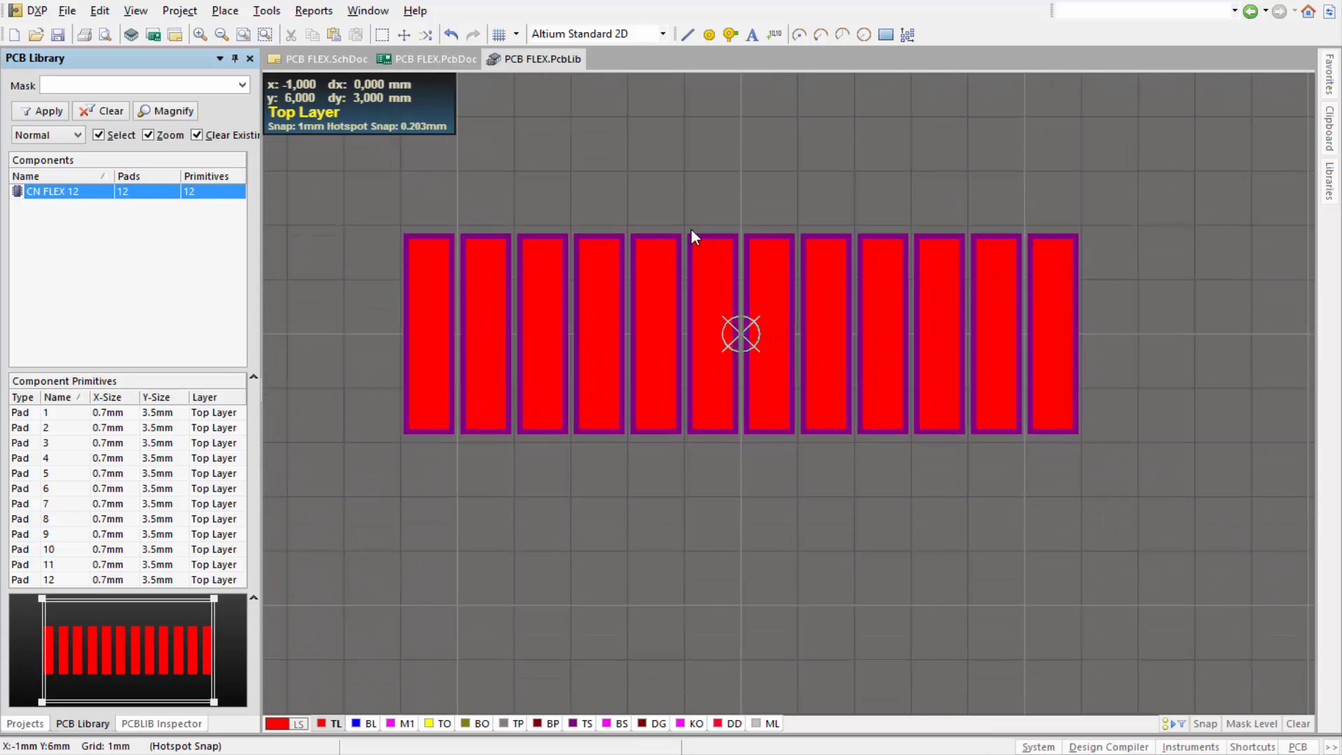
{"action": "scroll", "coordinate": [690, 228], "scroll_direction": "up", "scroll_amount": 2}
{"action": "key", "text": "g"}
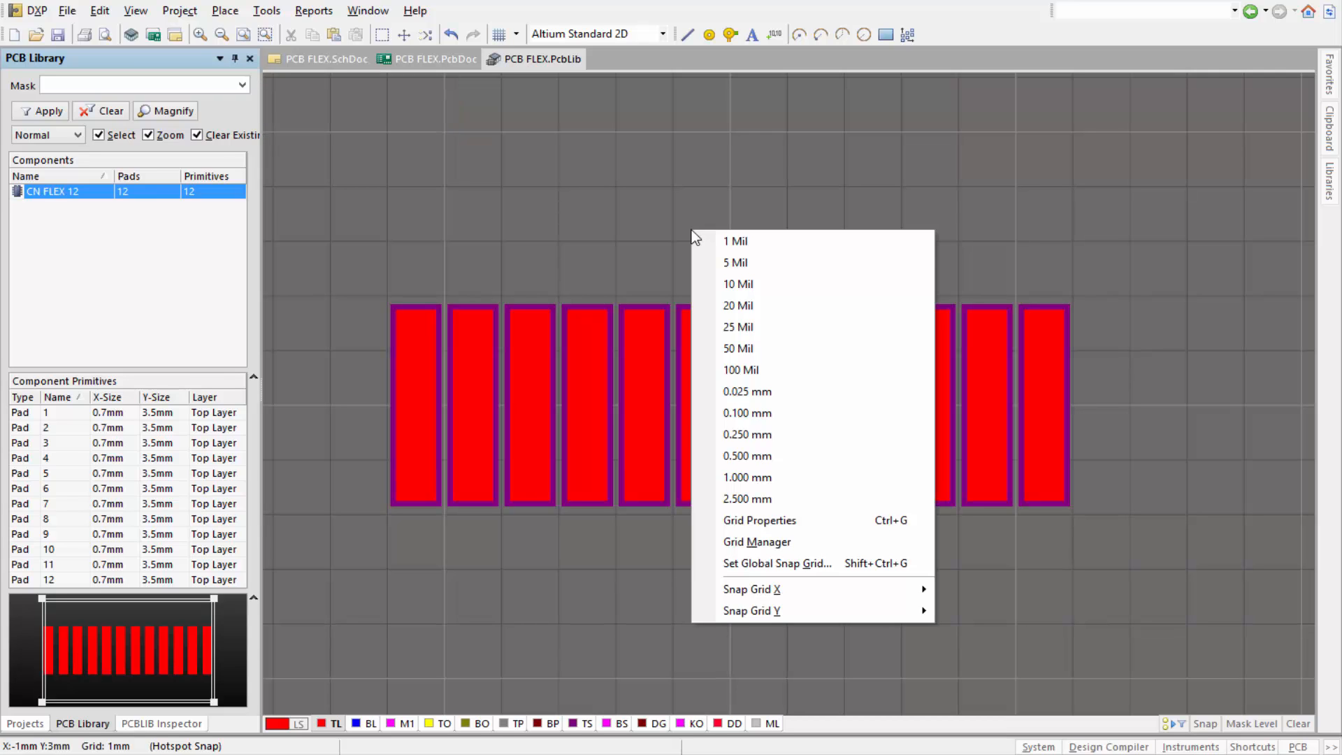
{"action": "left_click", "coordinate": [789, 520]}
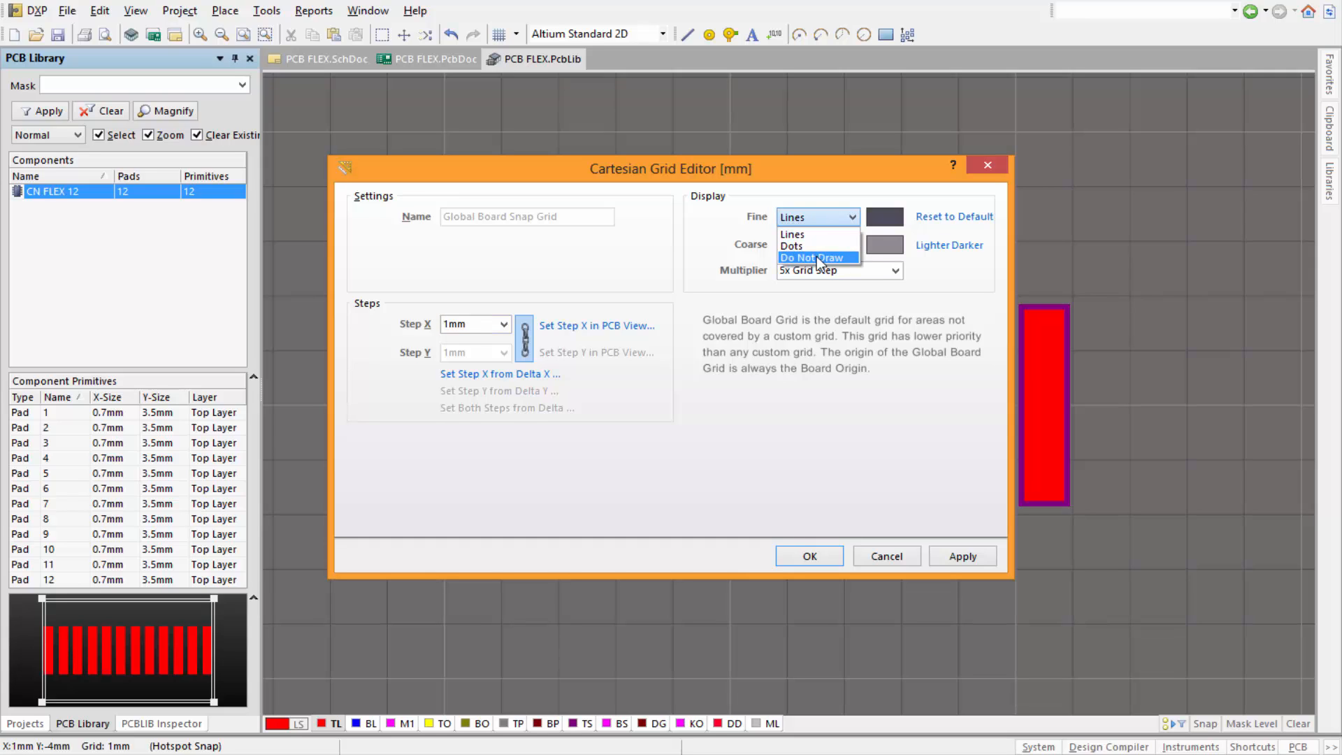
{"action": "left_click", "coordinate": [816, 258]}
{"action": "left_click", "coordinate": [848, 246]}
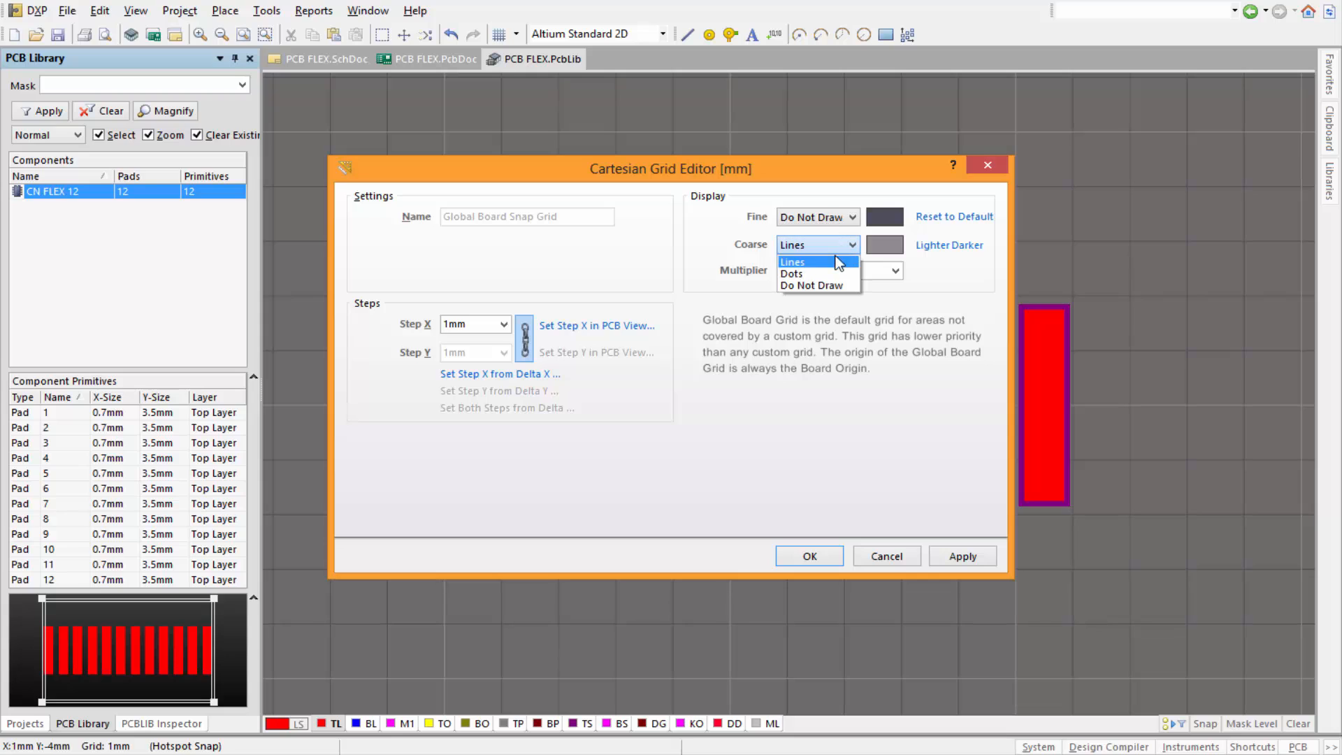
{"action": "left_click", "coordinate": [818, 272]}
{"action": "left_click", "coordinate": [962, 557]}
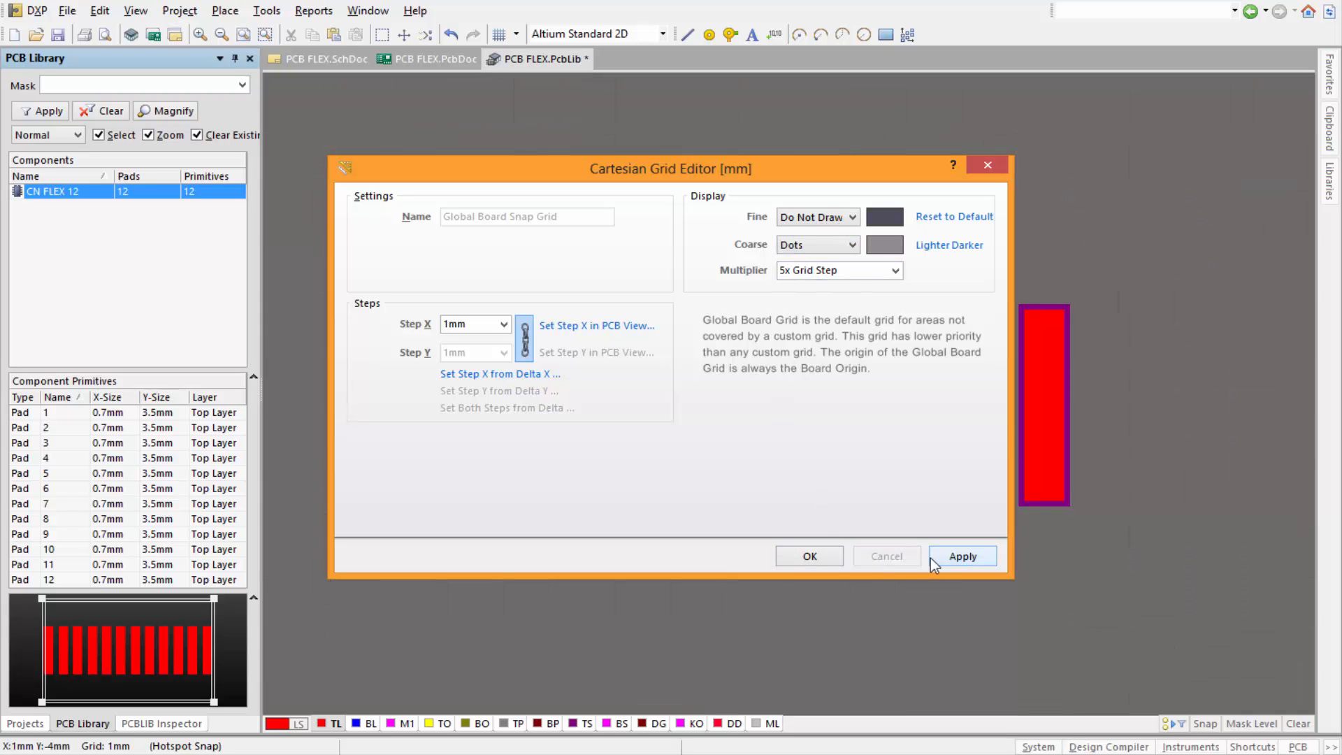
{"action": "left_click", "coordinate": [811, 556]}
Step: Check the CN FLEX 12 footprint without grid lines and save the library PCB FLEX.PcbLib
{"action": "scroll", "coordinate": [704, 488], "scroll_direction": "up", "scroll_amount": 5, "text": "ctrl"}
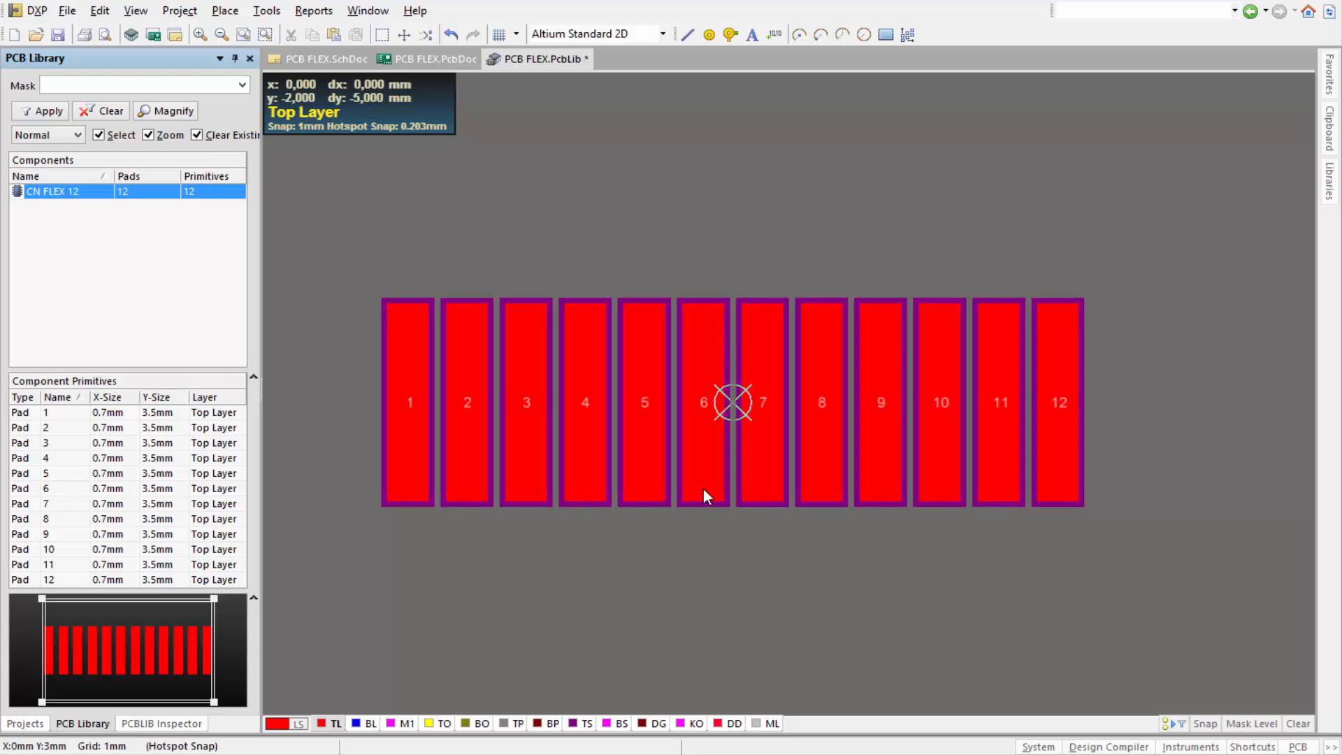
{"action": "scroll", "coordinate": [703, 488], "scroll_direction": "down", "scroll_amount": 1, "text": "ctrl"}
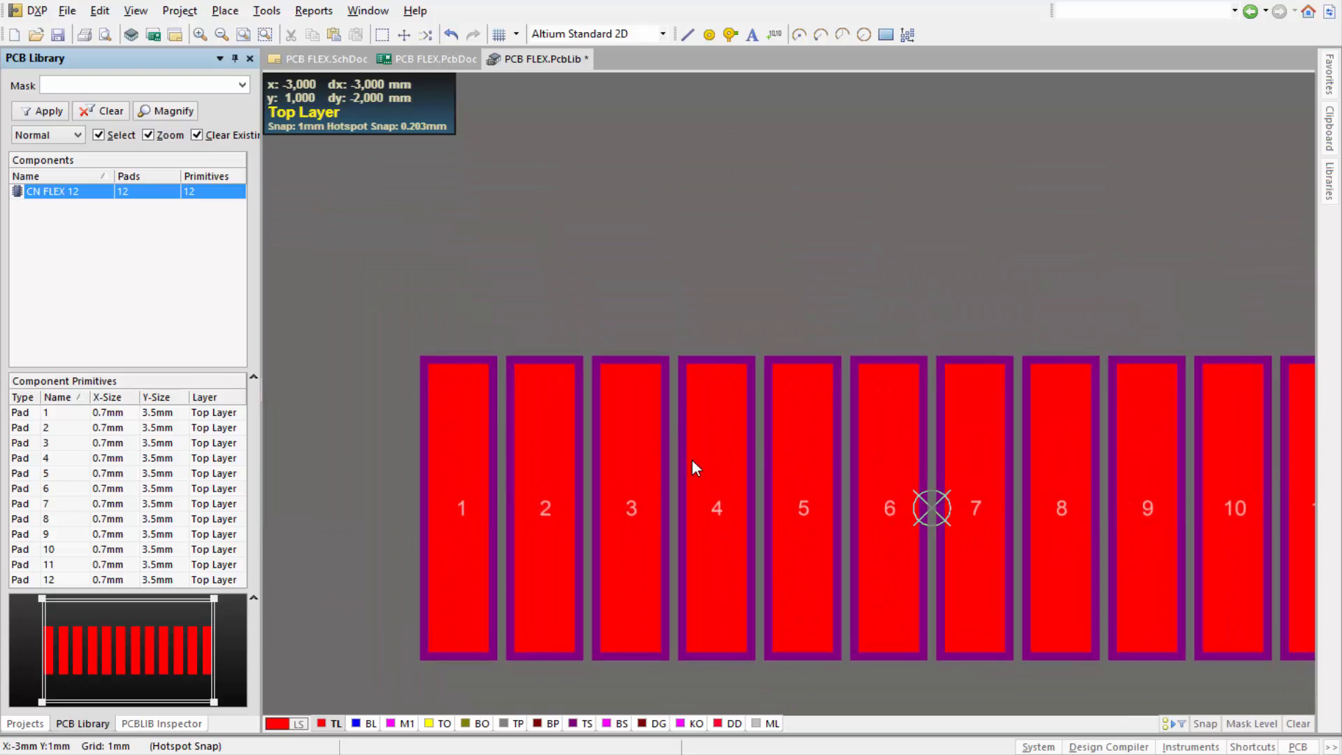
{"action": "scroll", "coordinate": [626, 280], "scroll_direction": "up", "scroll_amount": 1, "text": "ctrl"}
{"action": "scroll", "coordinate": [604, 203], "scroll_direction": "down", "scroll_amount": 1, "text": "ctrl"}
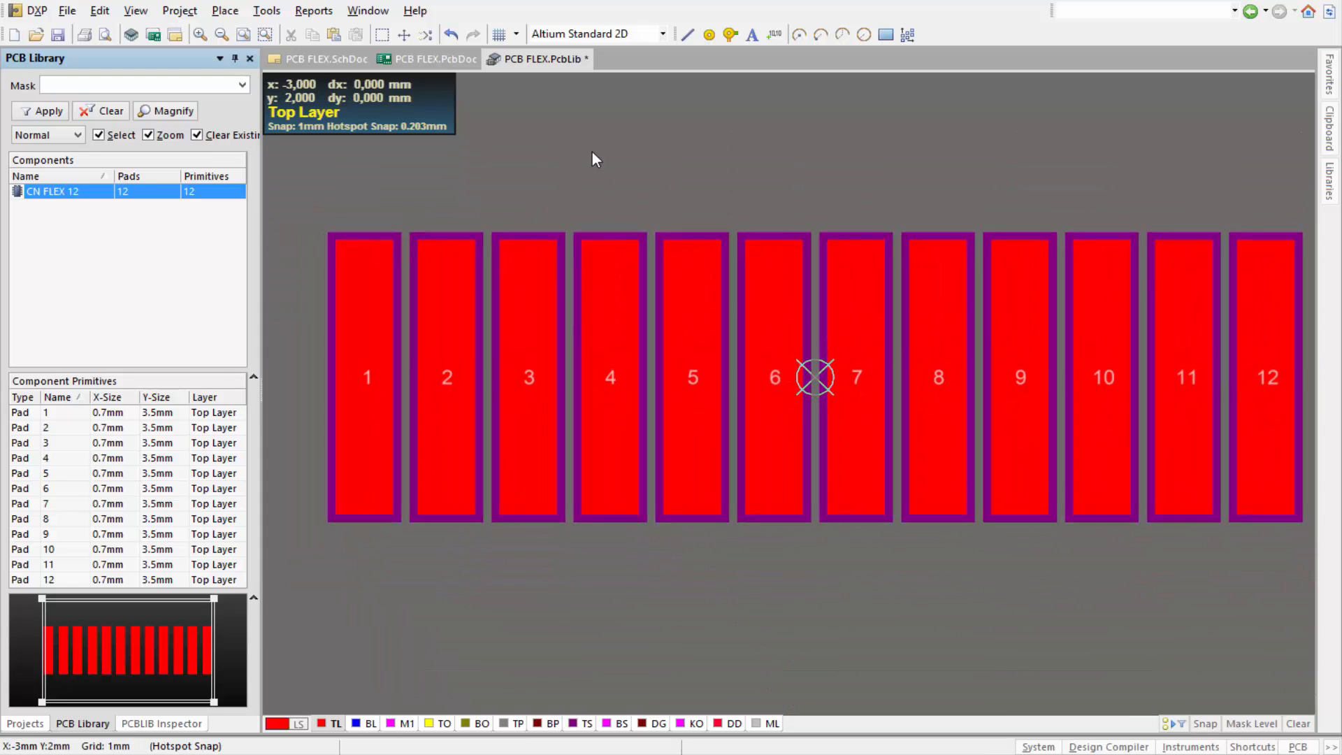
{"action": "left_click", "coordinate": [58, 36]}
{"action": "left_click", "coordinate": [343, 62]}
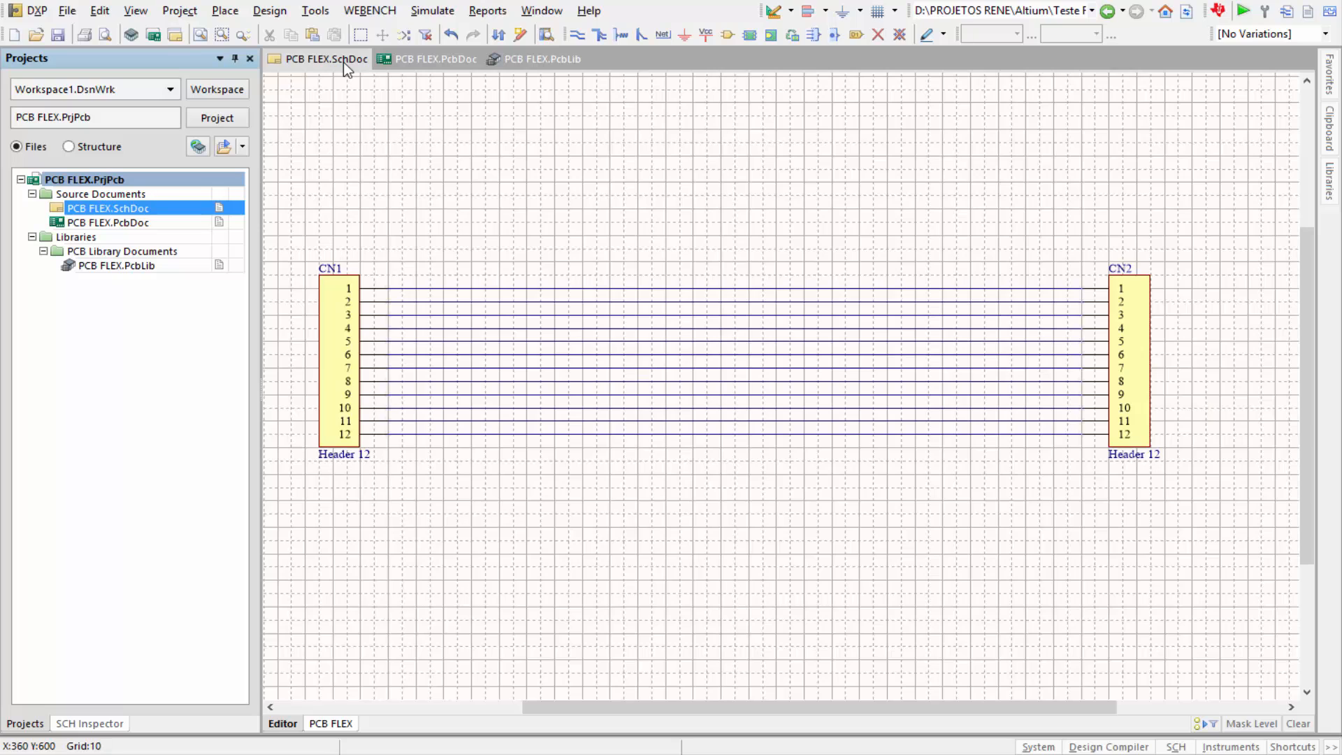
{"action": "left_click", "coordinate": [423, 59]}
{"action": "left_click", "coordinate": [511, 66]}
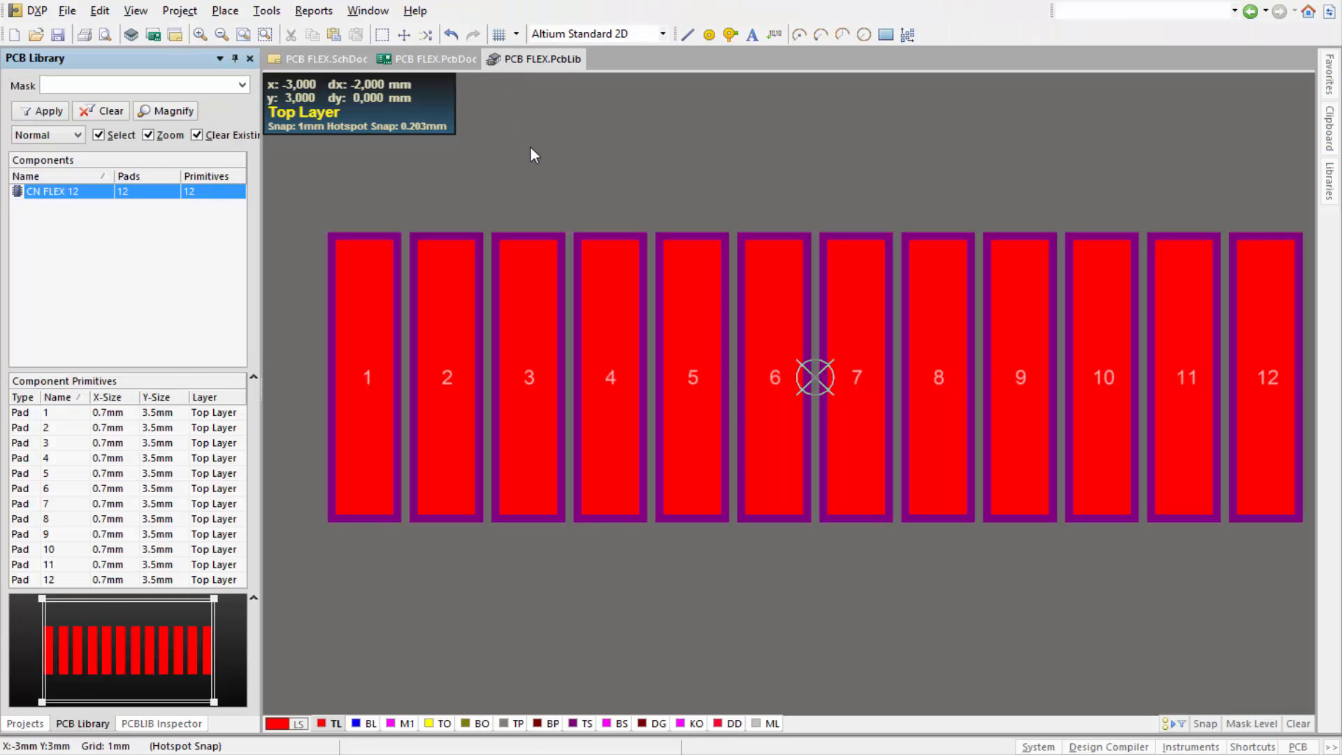
{"action": "left_click", "coordinate": [446, 66]}
{"action": "left_click", "coordinate": [346, 61]}
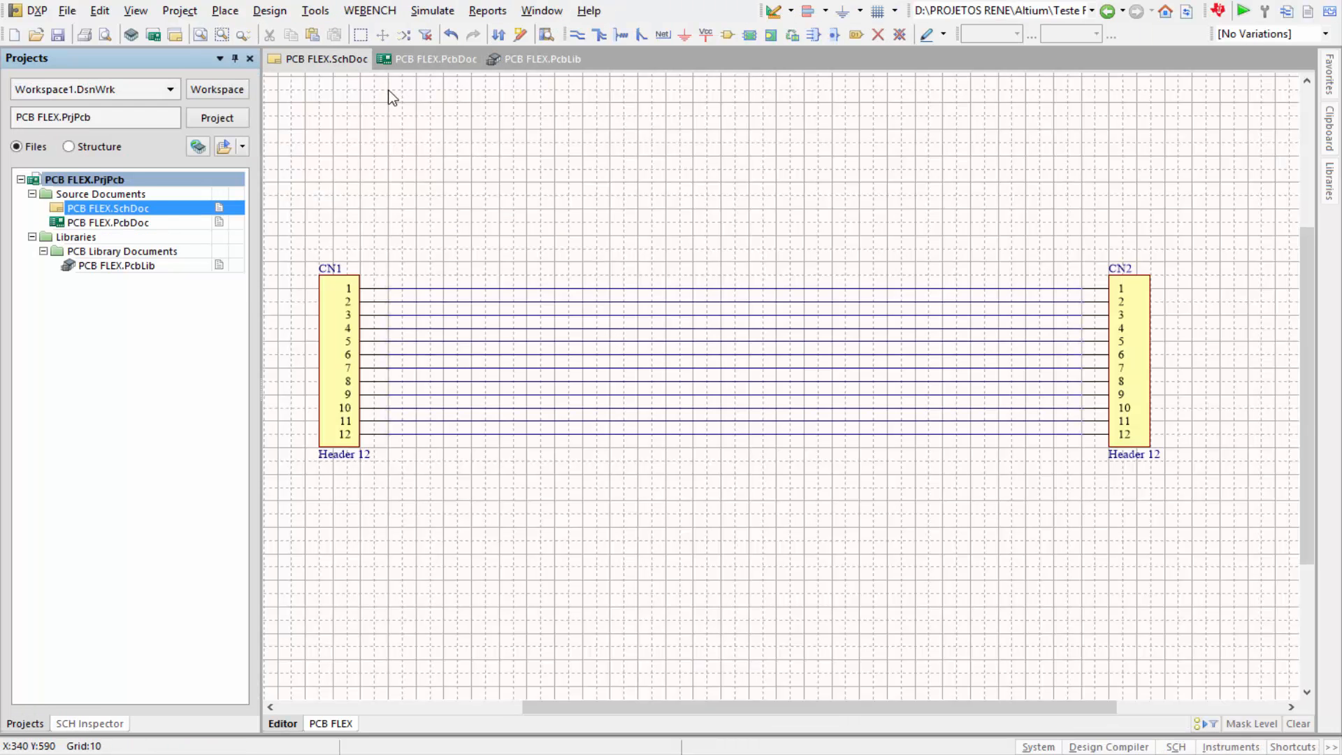
Step: Switch the measurement units of PCB FLEX.PcbDoc to millimetres
{"action": "left_click", "coordinate": [402, 60]}
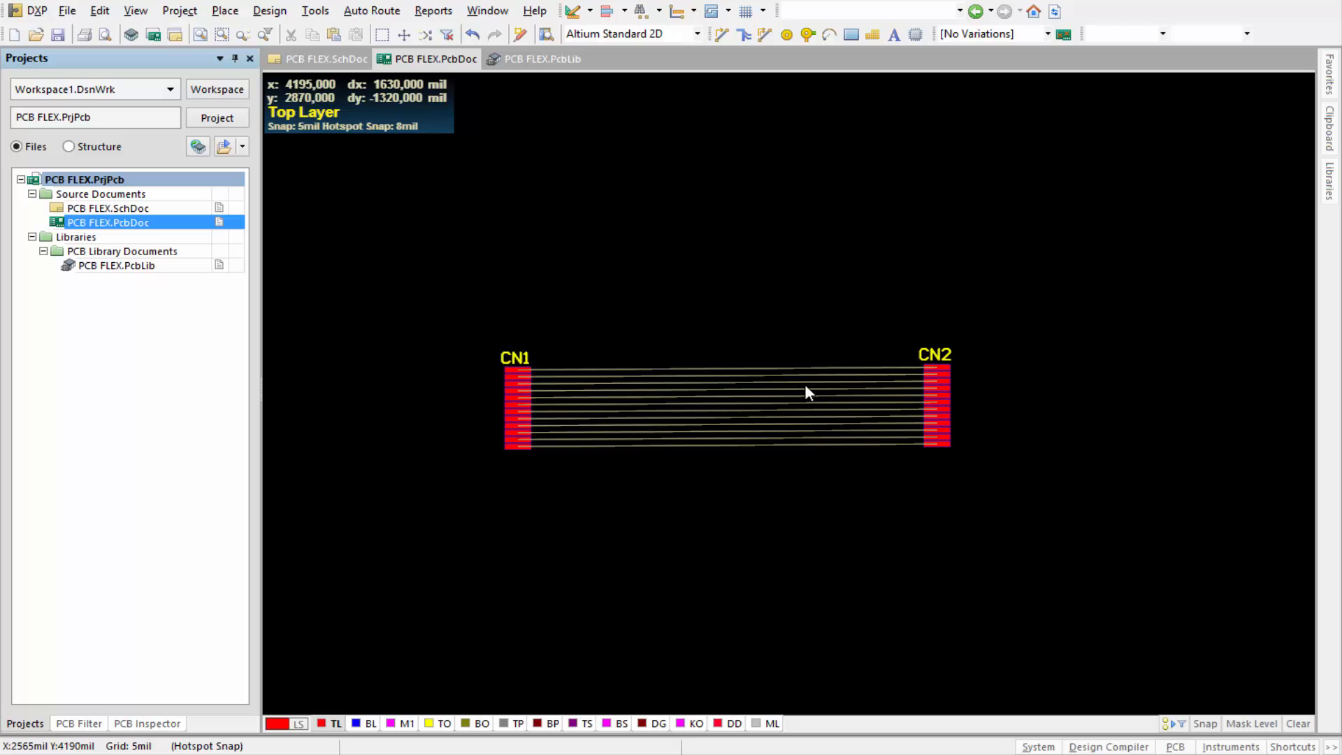
{"action": "scroll", "coordinate": [806, 389], "scroll_direction": "down", "scroll_amount": 2, "text": "ctrl"}
{"action": "scroll", "coordinate": [806, 387], "scroll_direction": "up", "scroll_amount": 3, "text": "ctrl"}
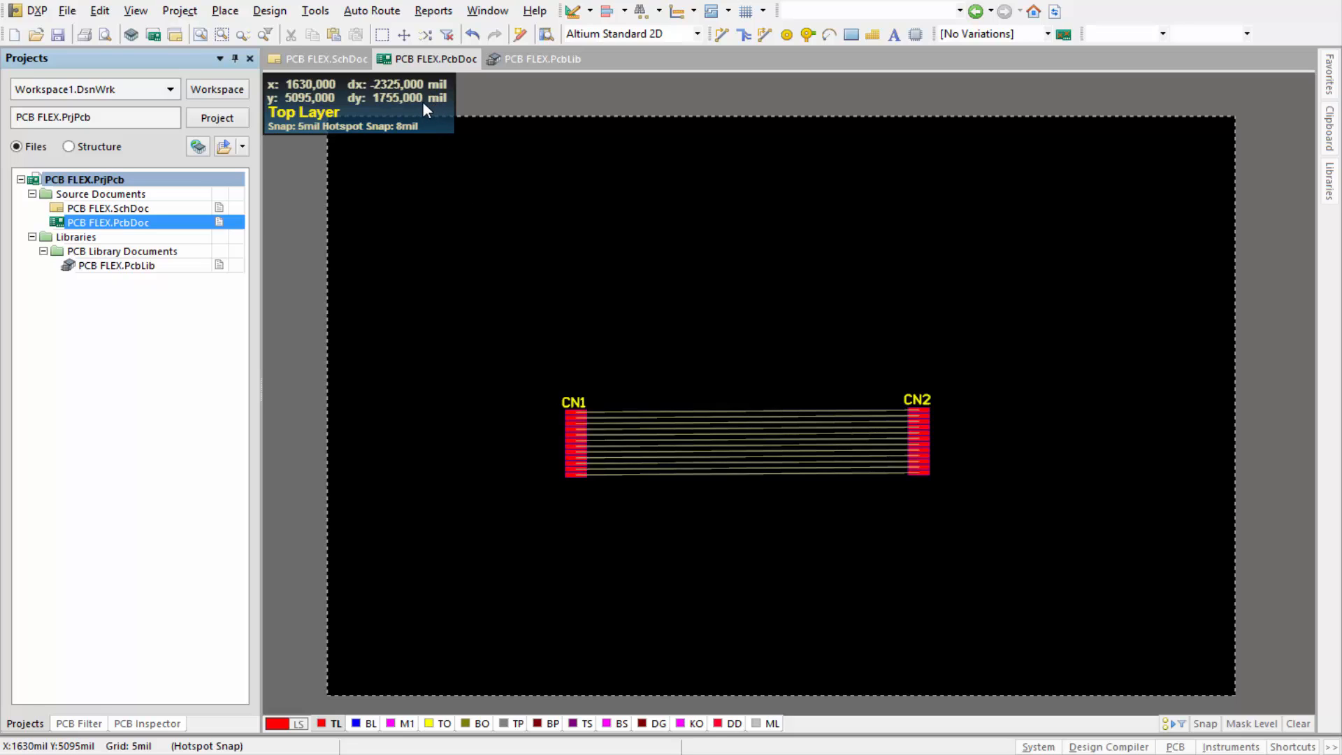
{"action": "key", "text": "q"}
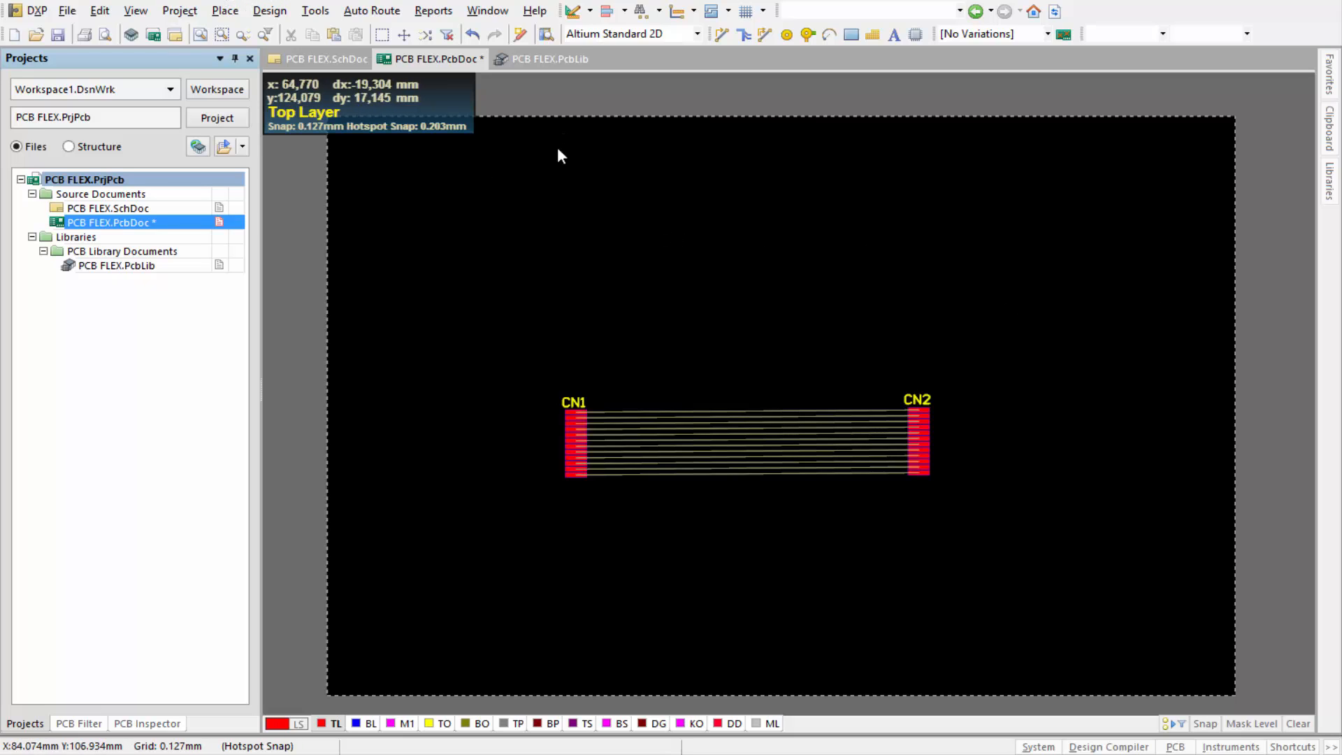
Step: Start placing a 3D body in the PCB layout and set its model type to Generic 3D Model
{"action": "left_click", "coordinate": [225, 10]}
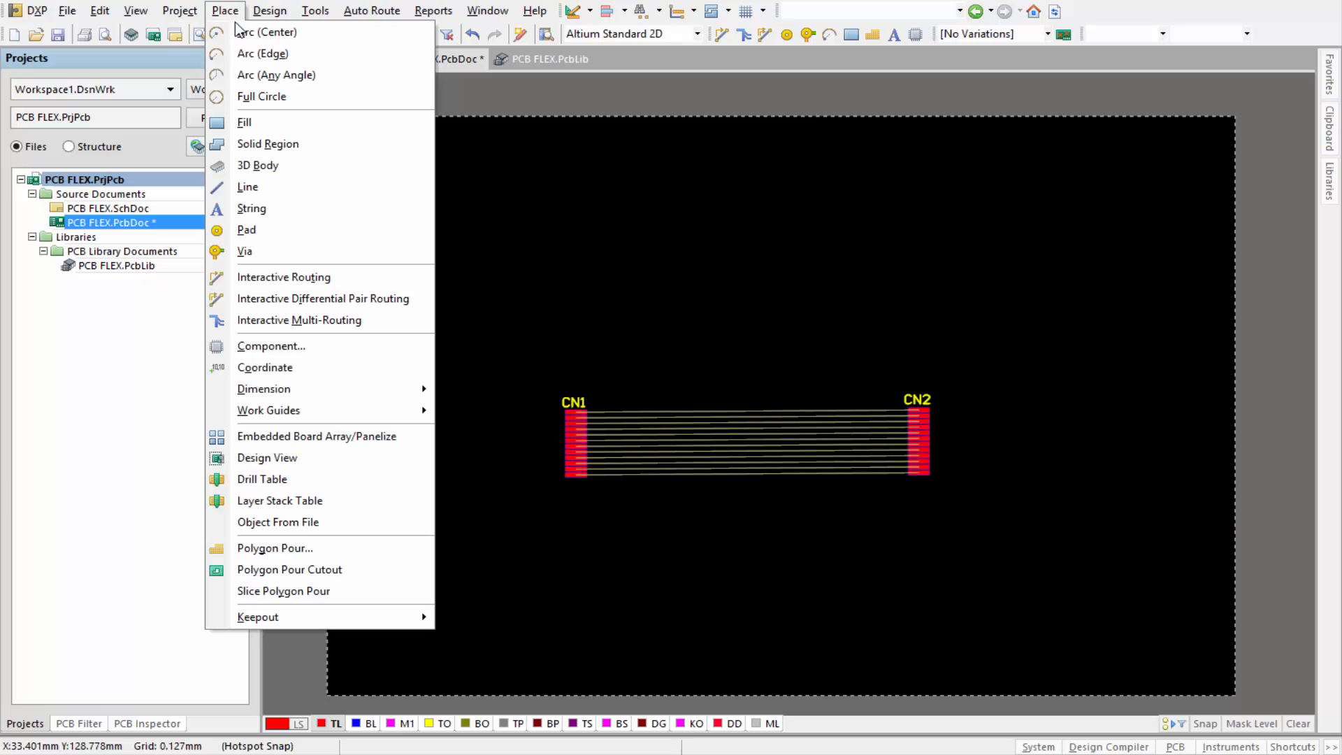
{"action": "left_click", "coordinate": [263, 163]}
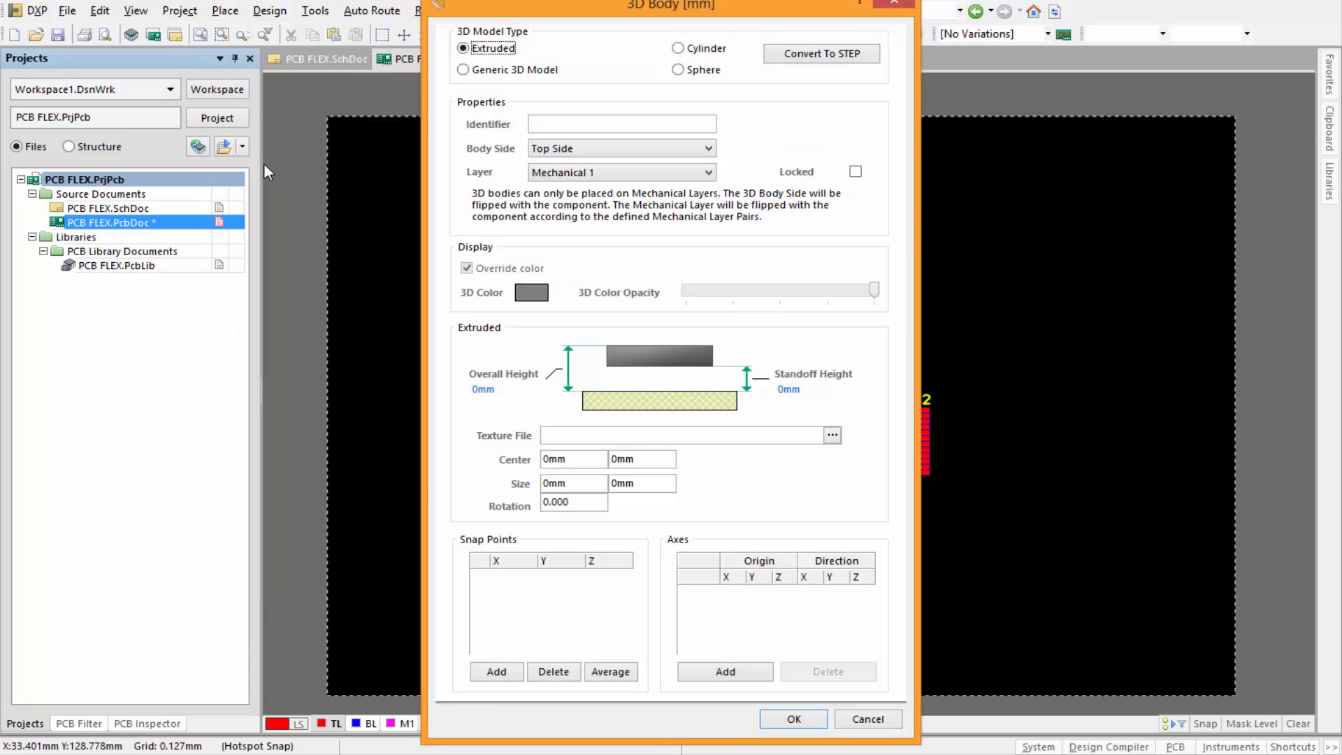
{"action": "left_click", "coordinate": [474, 70]}
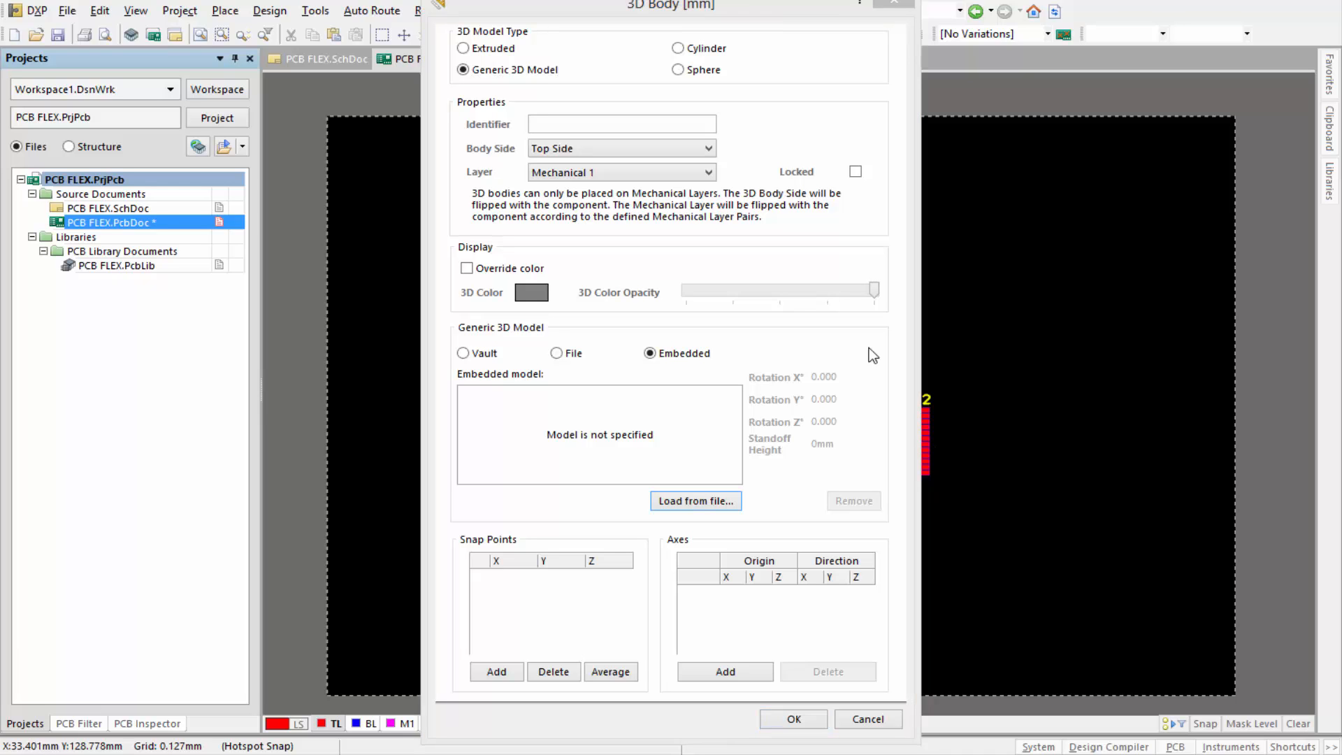
Step: Load PCB FLEX.stp from the Mechanical folder inside Teste Flex Altium on drive D as the embedded model
{"action": "left_click", "coordinate": [722, 499]}
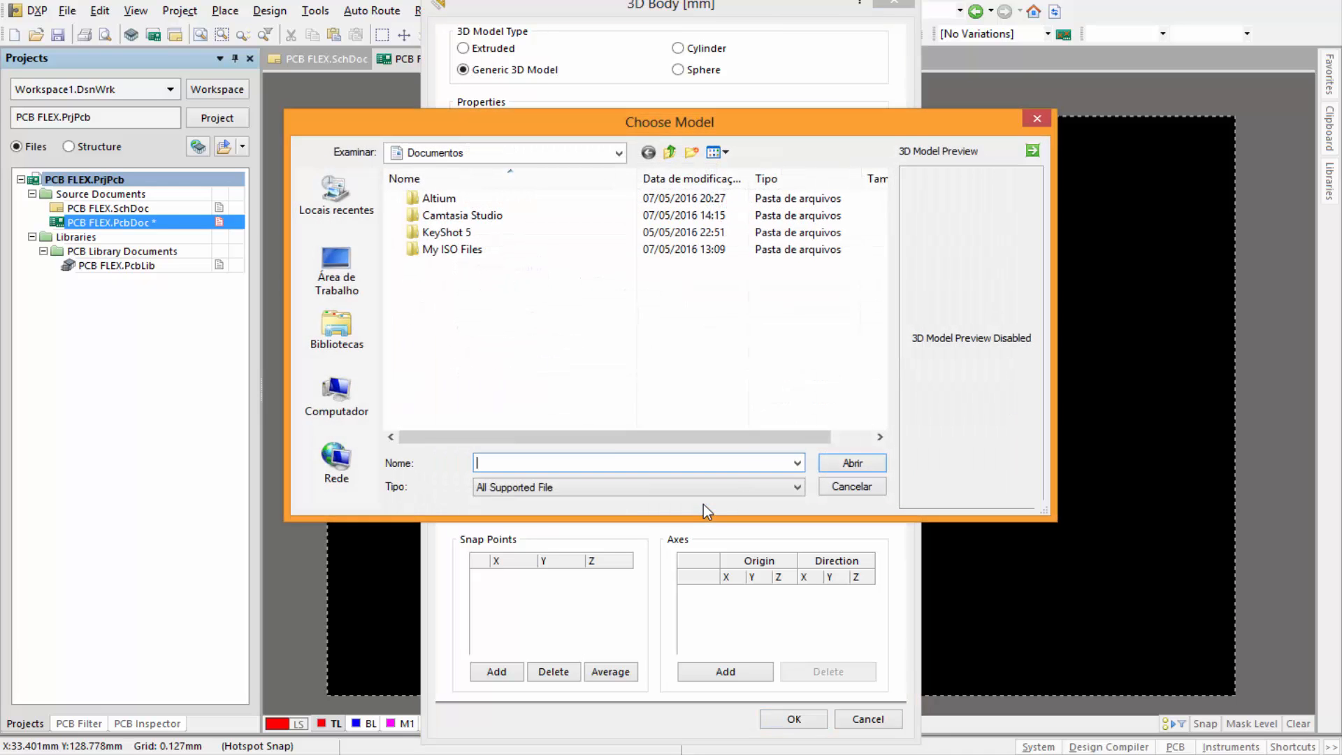
{"action": "left_click", "coordinate": [336, 395]}
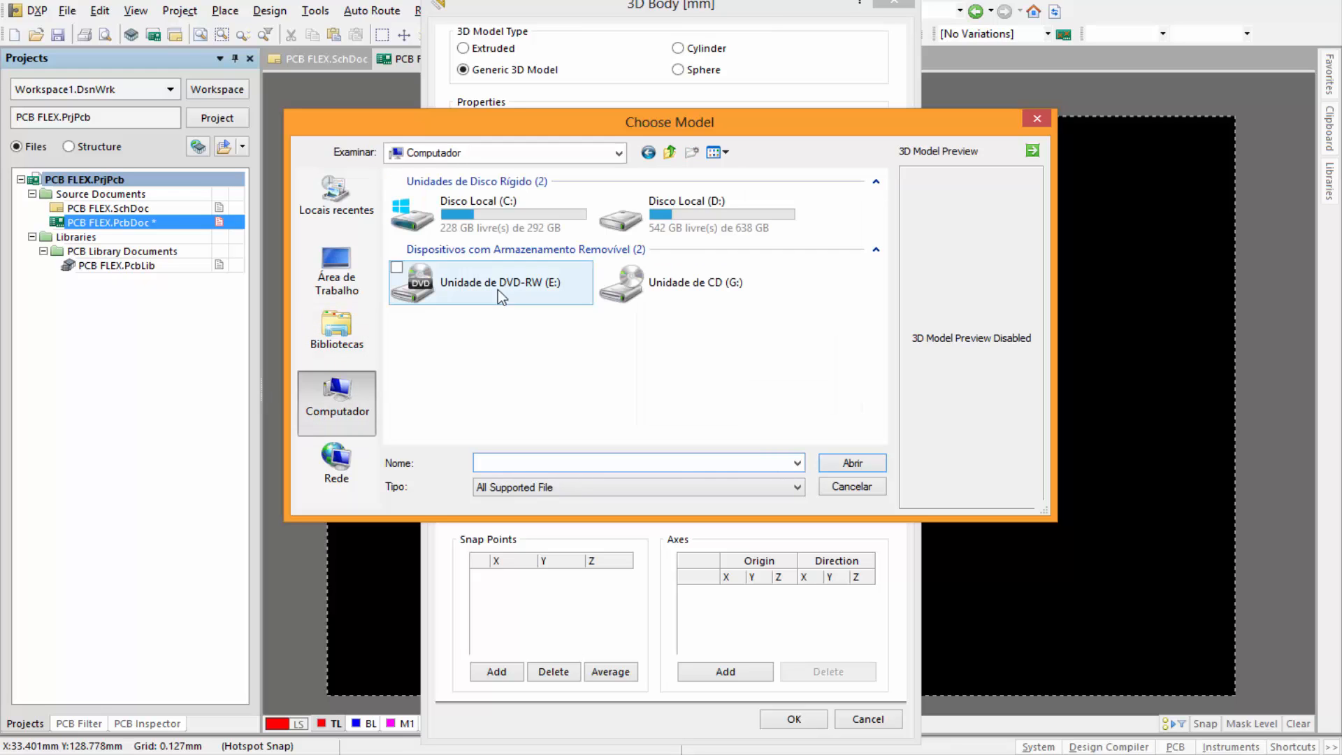
{"action": "double_click", "coordinate": [673, 232]}
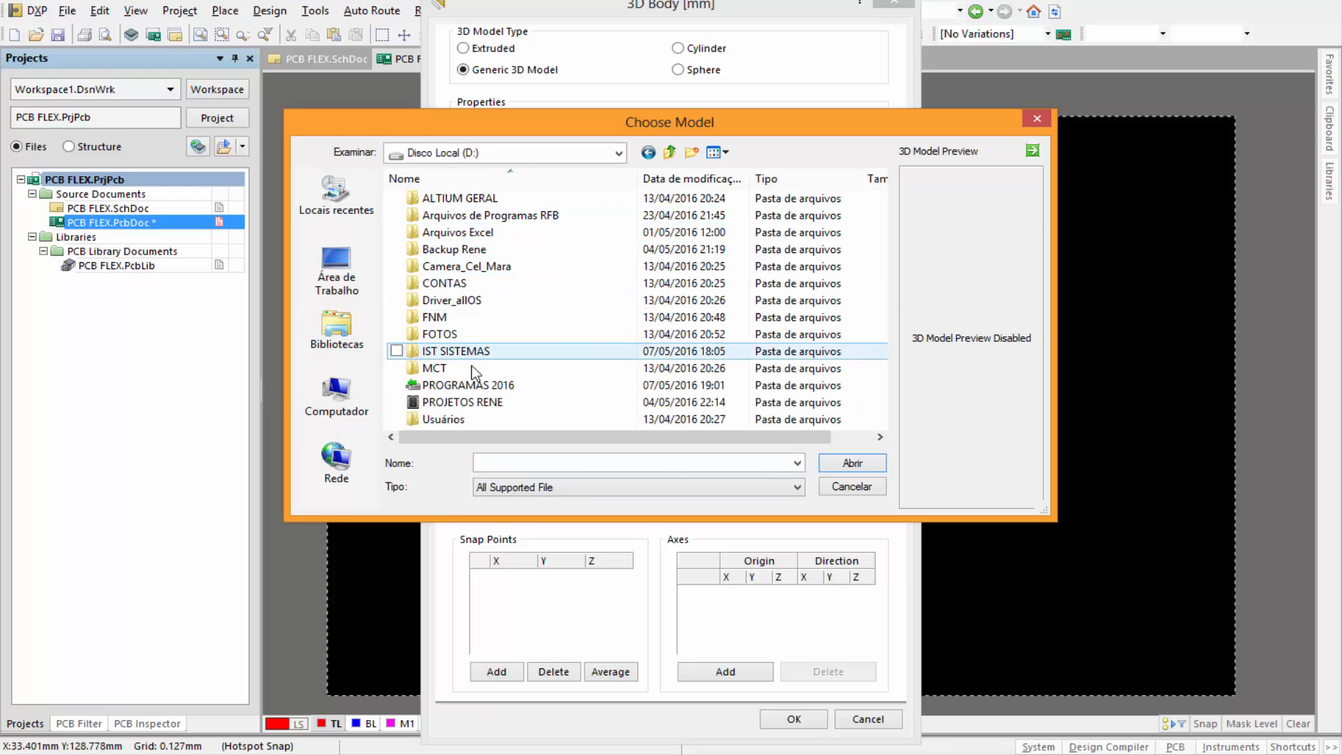
{"action": "double_click", "coordinate": [473, 403]}
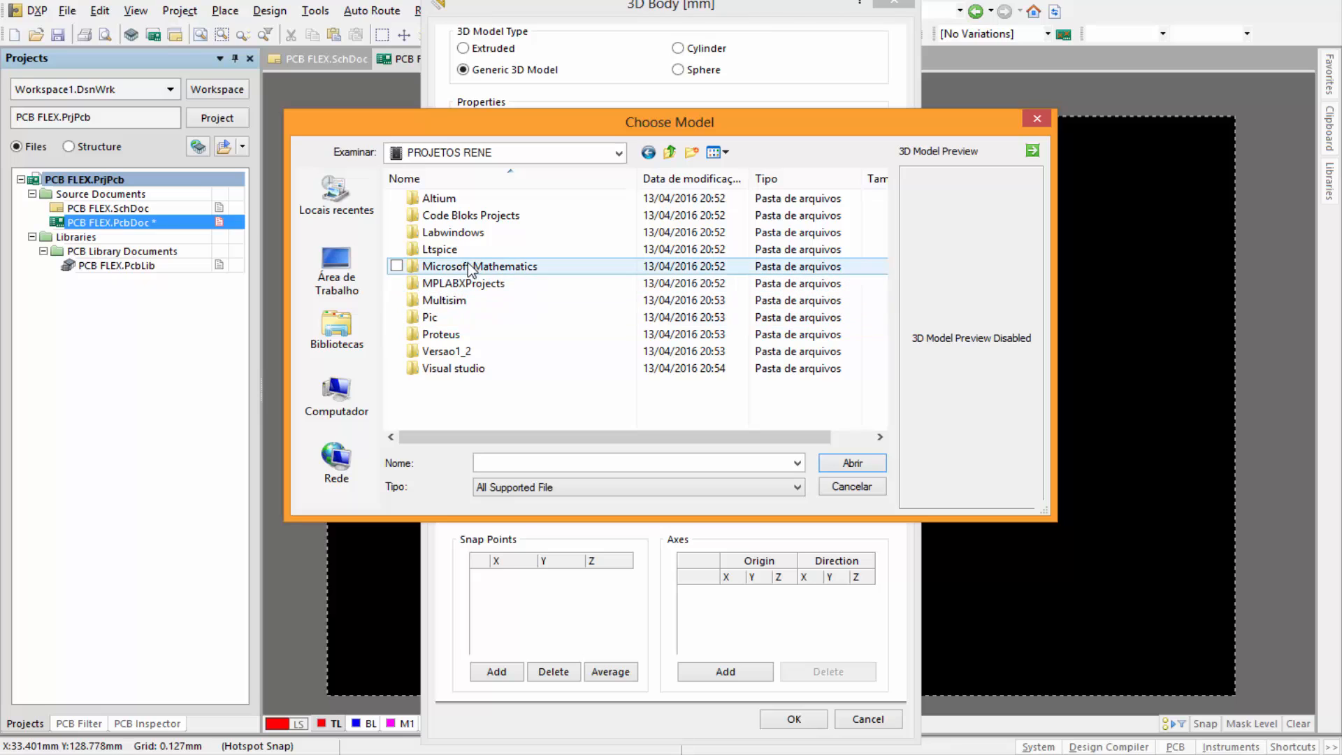
{"action": "double_click", "coordinate": [439, 199]}
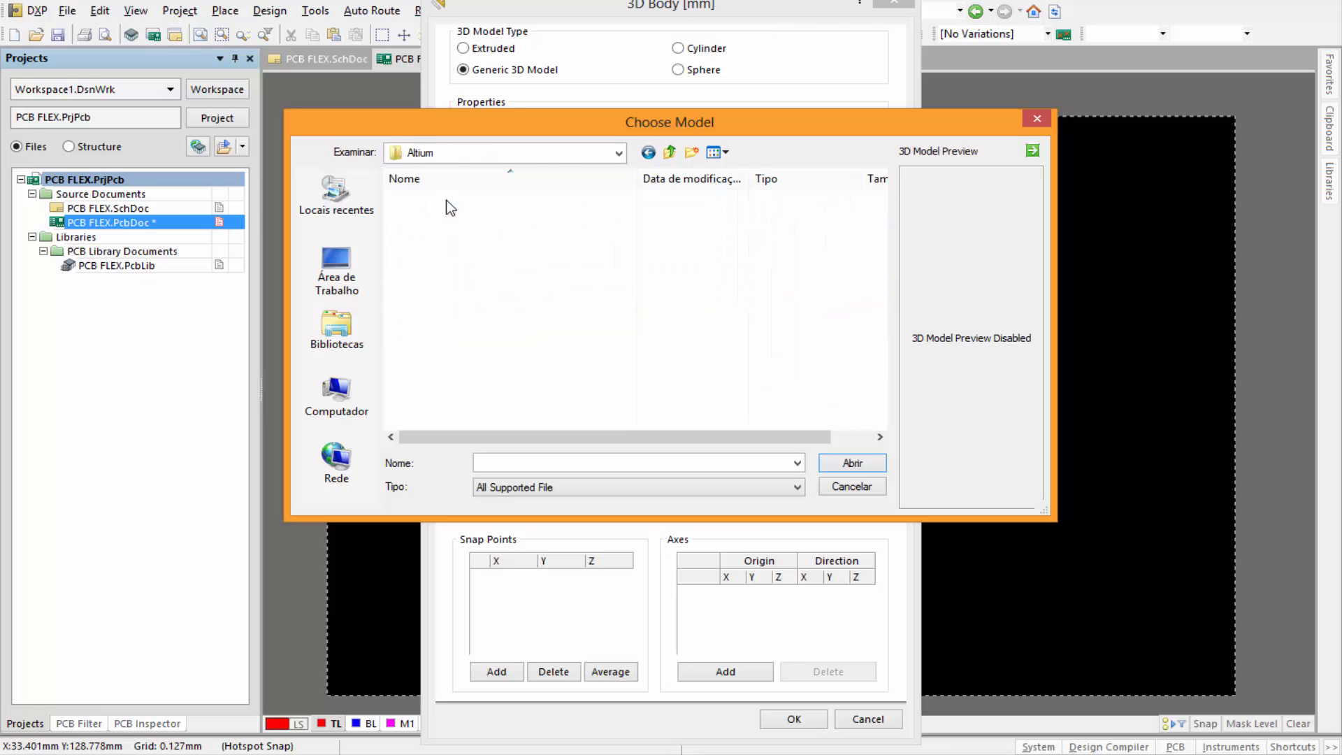
{"action": "double_click", "coordinate": [451, 300]}
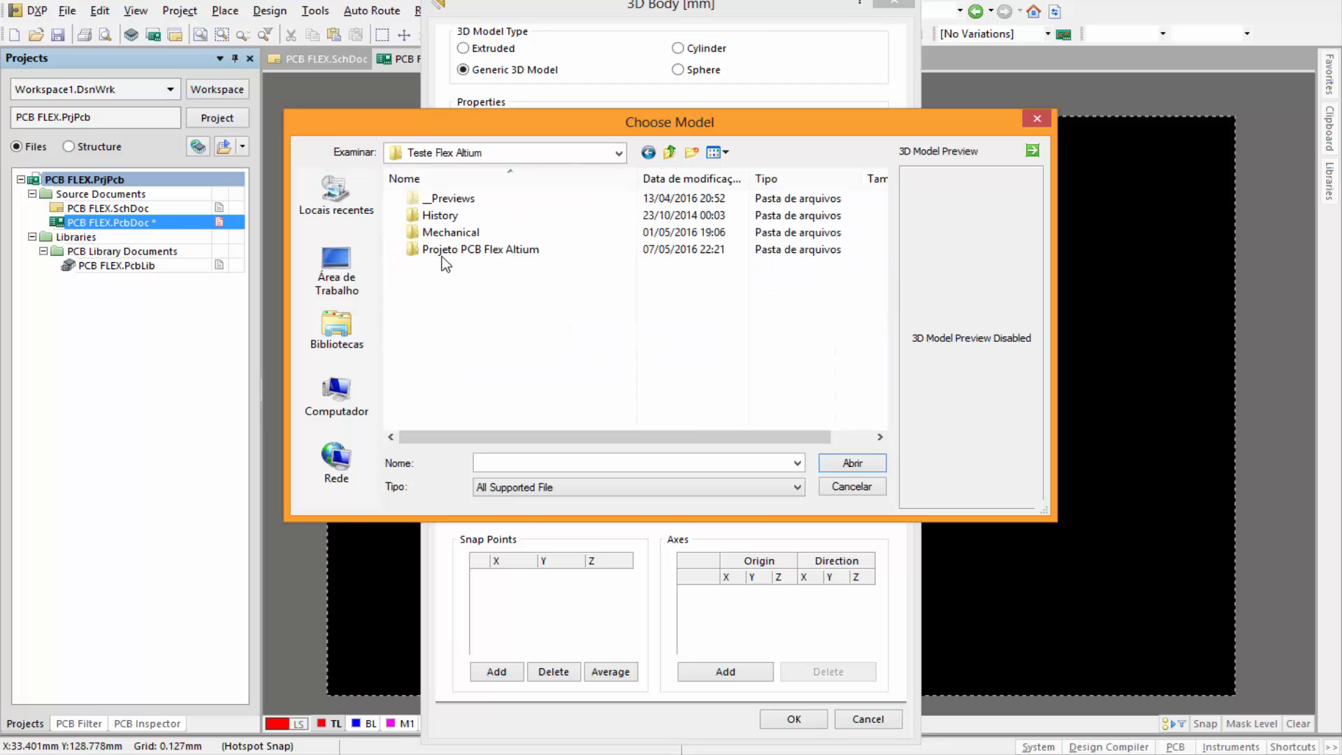
{"action": "left_click", "coordinate": [427, 237]}
{"action": "double_click", "coordinate": [427, 238]}
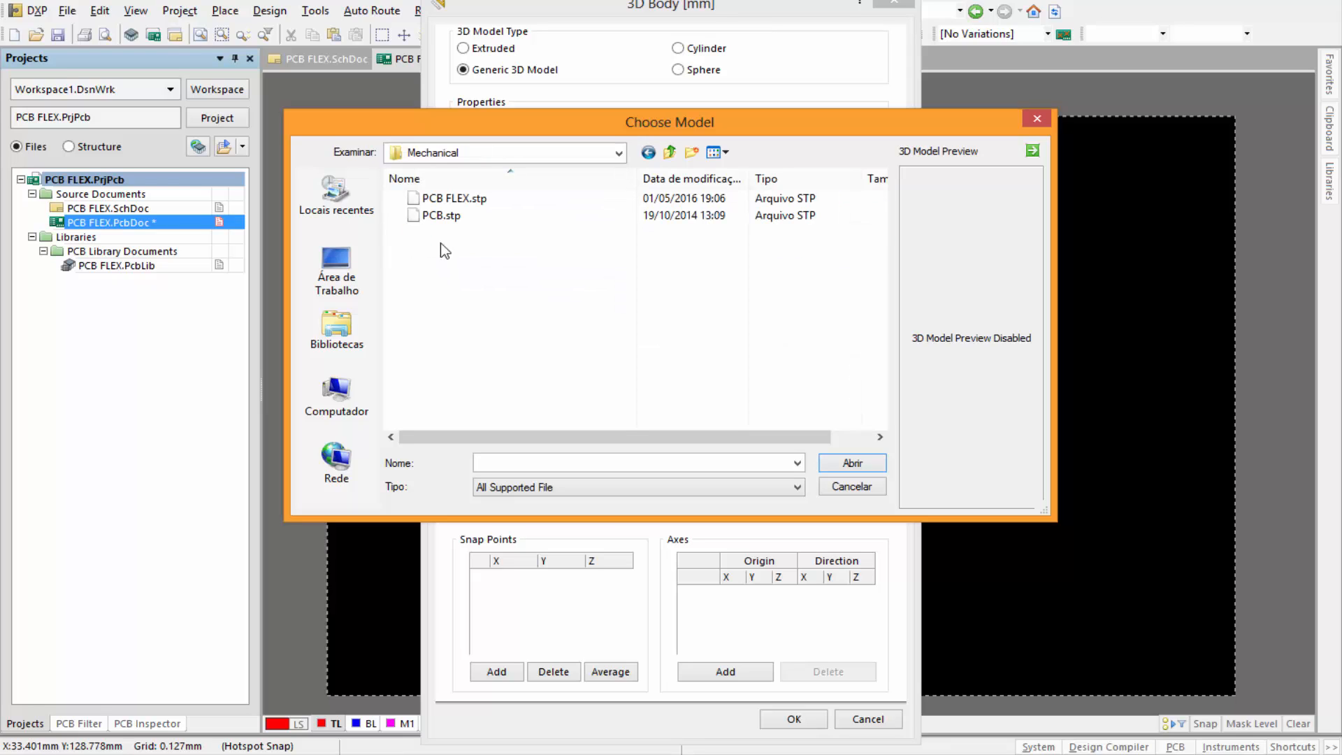
{"action": "double_click", "coordinate": [455, 199]}
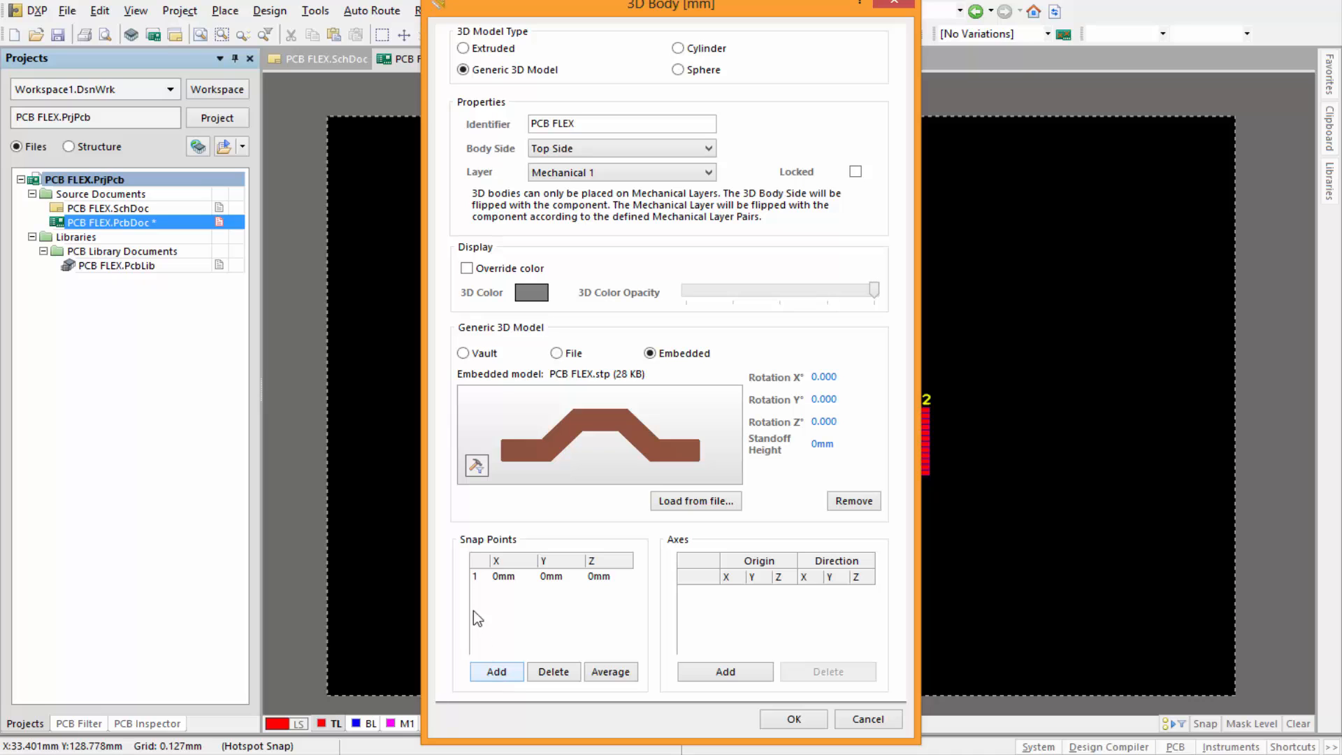
Step: Give the body a snap point at 0 mm in X, Y and Z, and place it once above connectors CN1 and CN2
{"action": "left_click", "coordinate": [785, 722]}
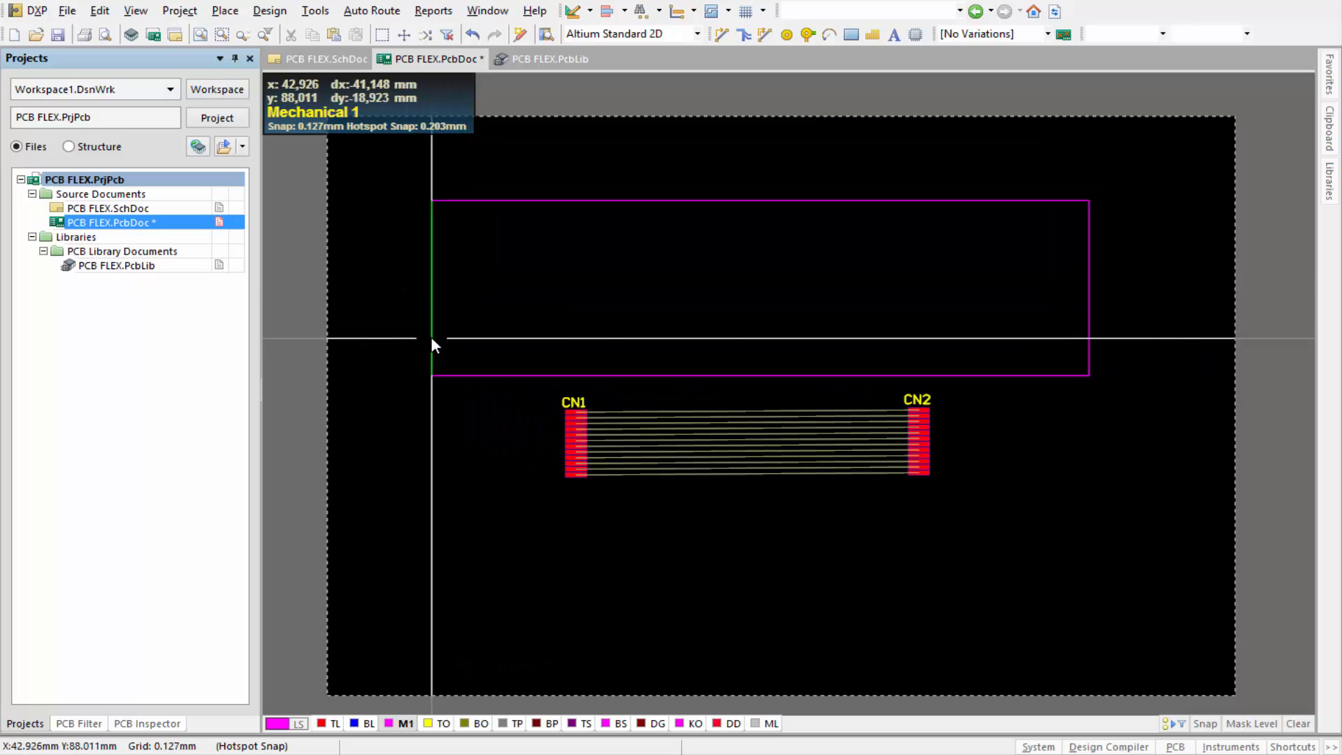
{"action": "left_click", "coordinate": [446, 338]}
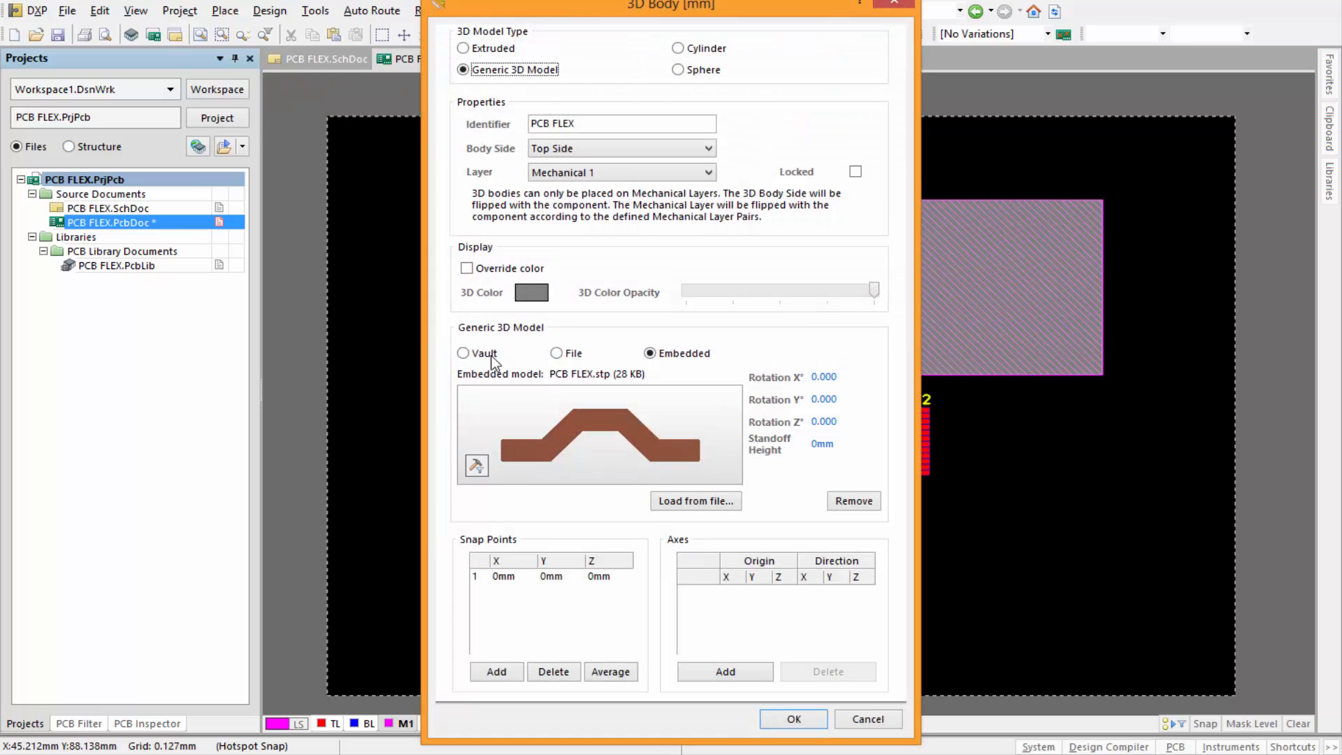
{"action": "left_click", "coordinate": [867, 718]}
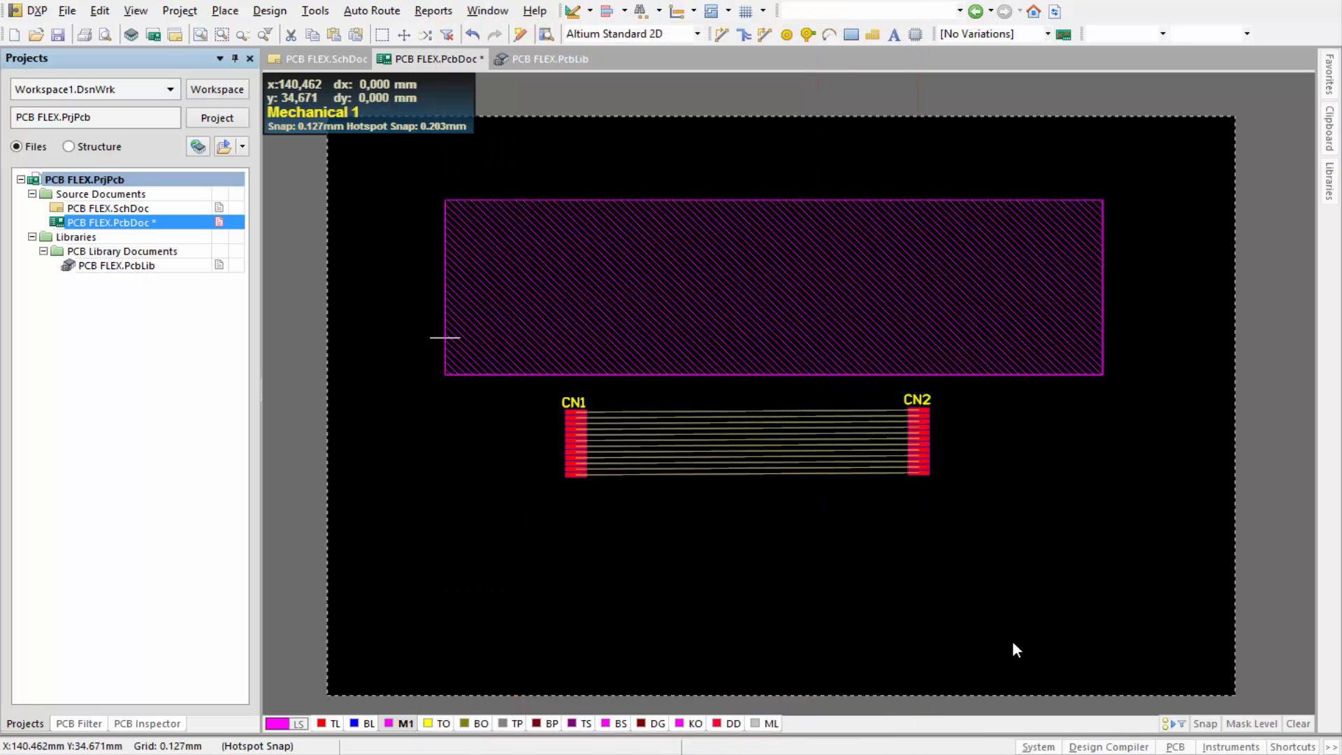
Step: Show the layout in 3D and examine the placed flex model and the board from several angles
{"action": "scroll", "coordinate": [760, 573], "scroll_direction": "down", "scroll_amount": 3, "text": "ctrl"}
{"action": "scroll", "coordinate": [759, 573], "scroll_direction": "up", "scroll_amount": 2, "text": "ctrl"}
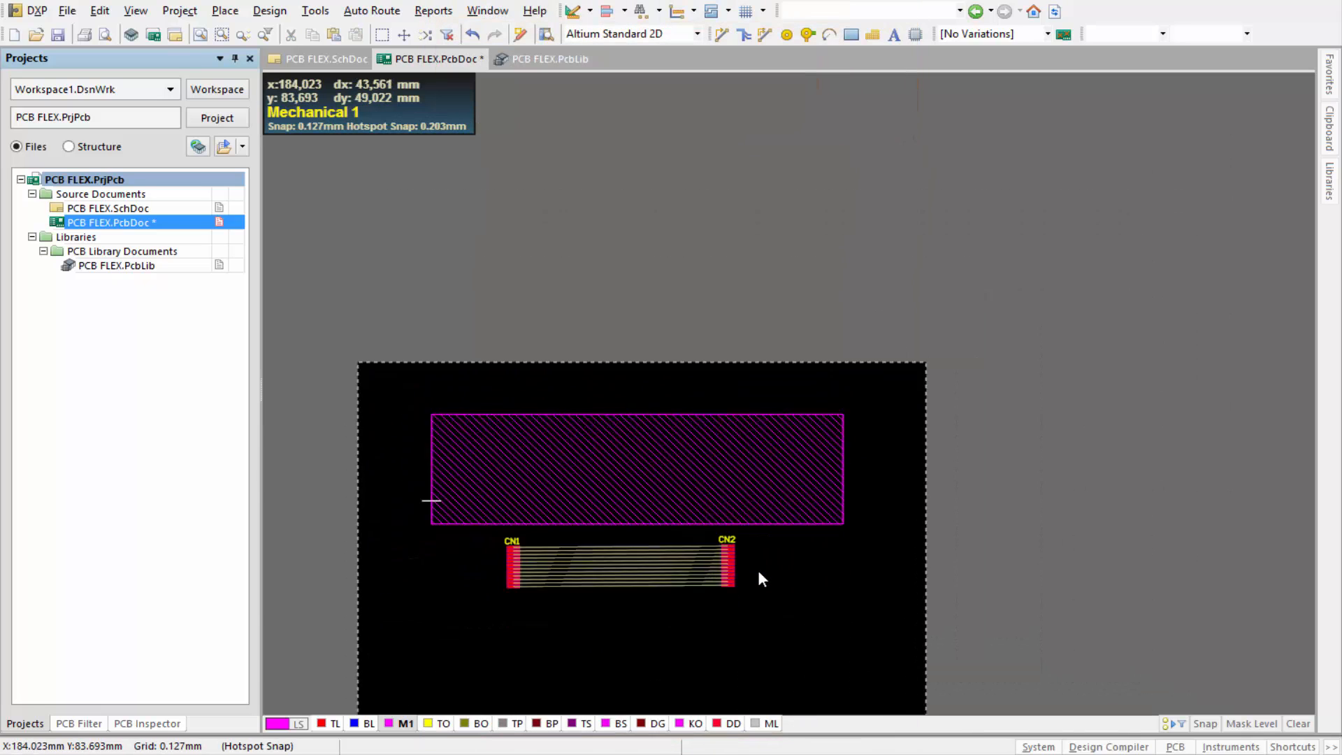
{"action": "scroll", "coordinate": [758, 569], "scroll_direction": "up", "scroll_amount": 2, "text": "ctrl"}
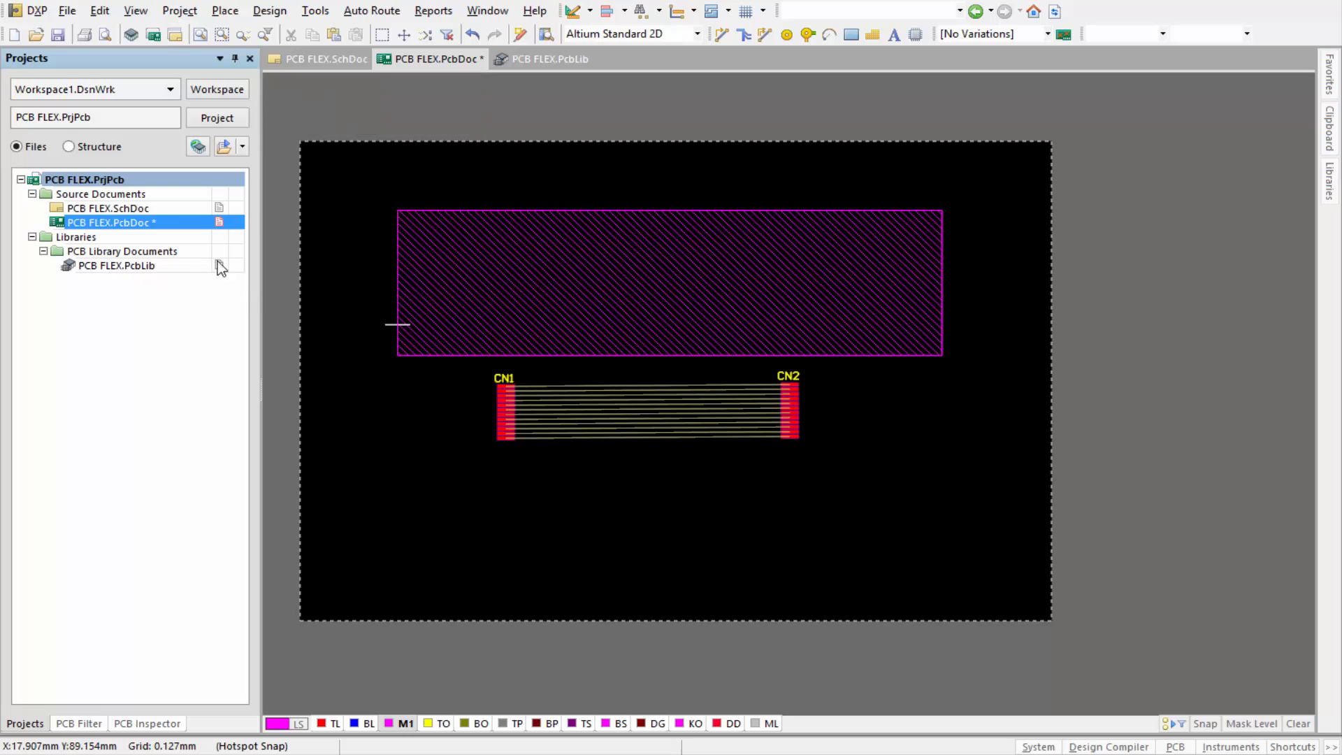
{"action": "key", "text": "3"}
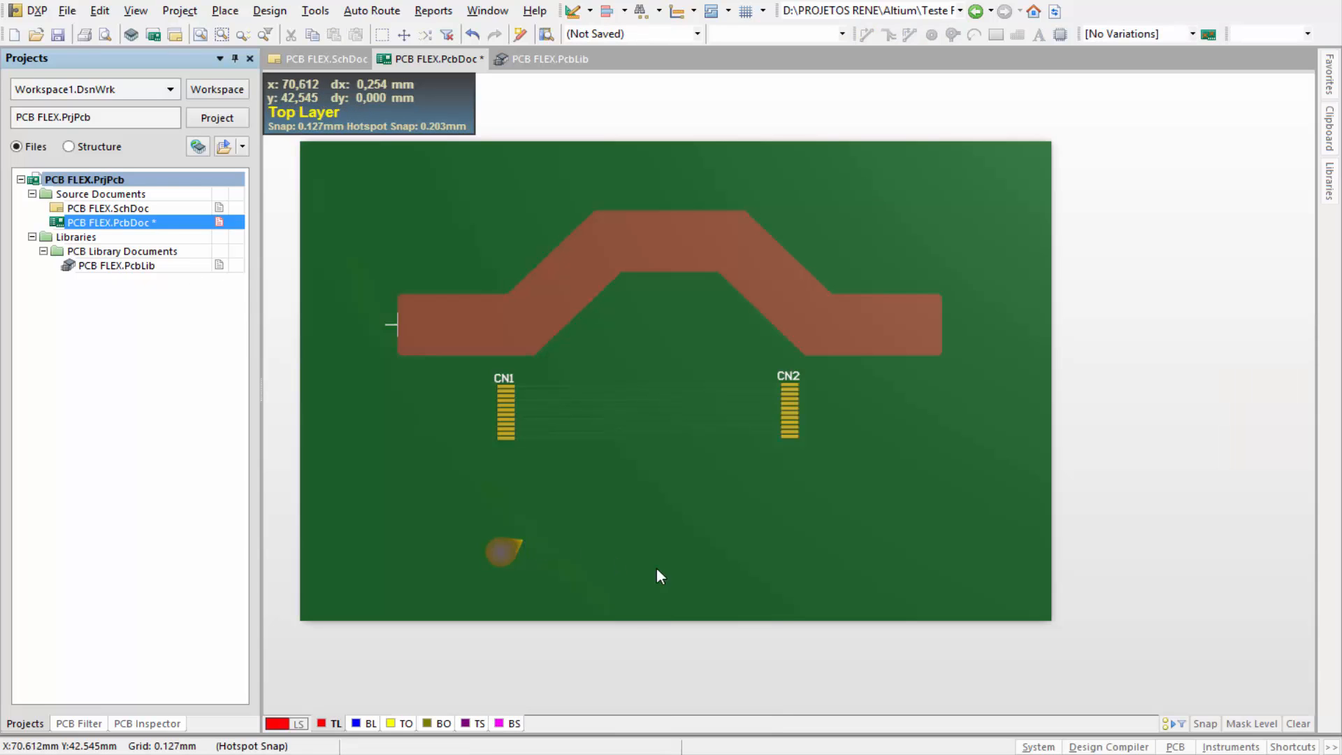
{"action": "scroll", "coordinate": [697, 352], "scroll_direction": "up", "scroll_amount": 3, "text": "ctrl"}
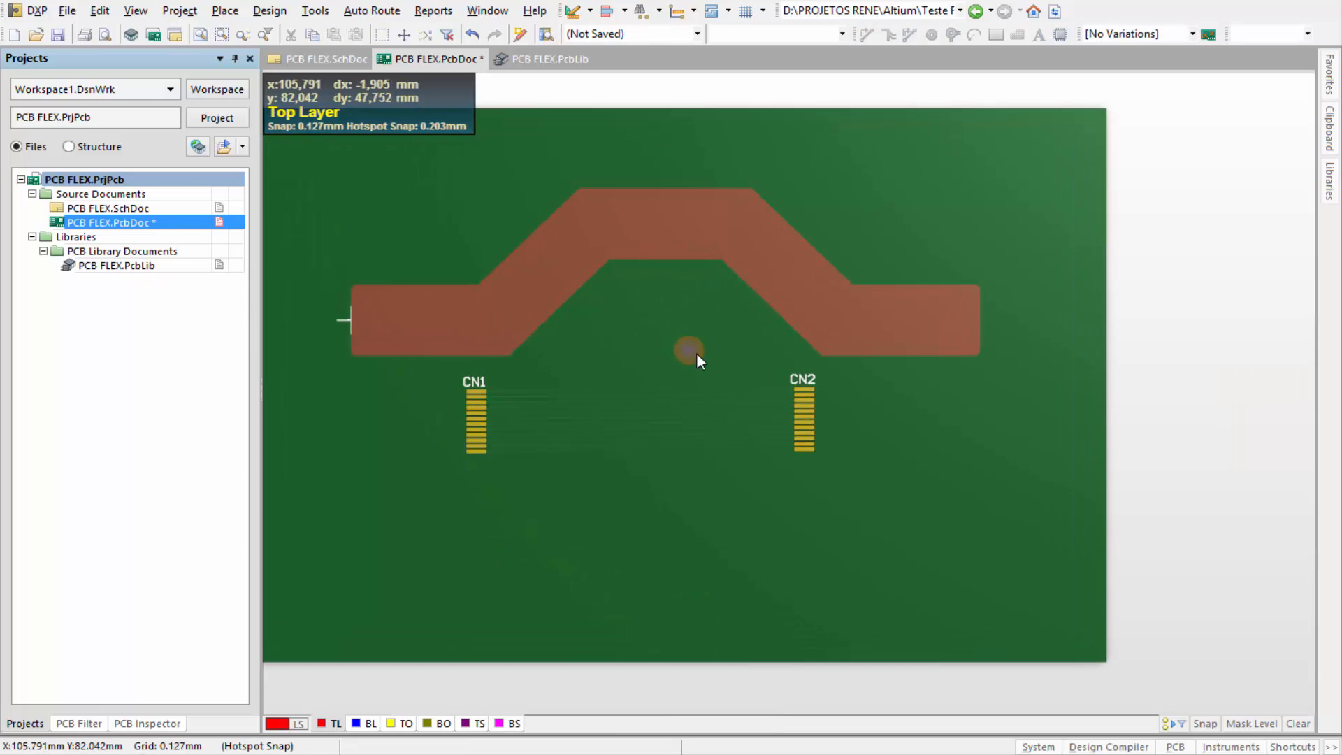
{"action": "right_click_drag", "start_coordinate": [673, 266], "coordinate": [527, 258], "text": "shift"}
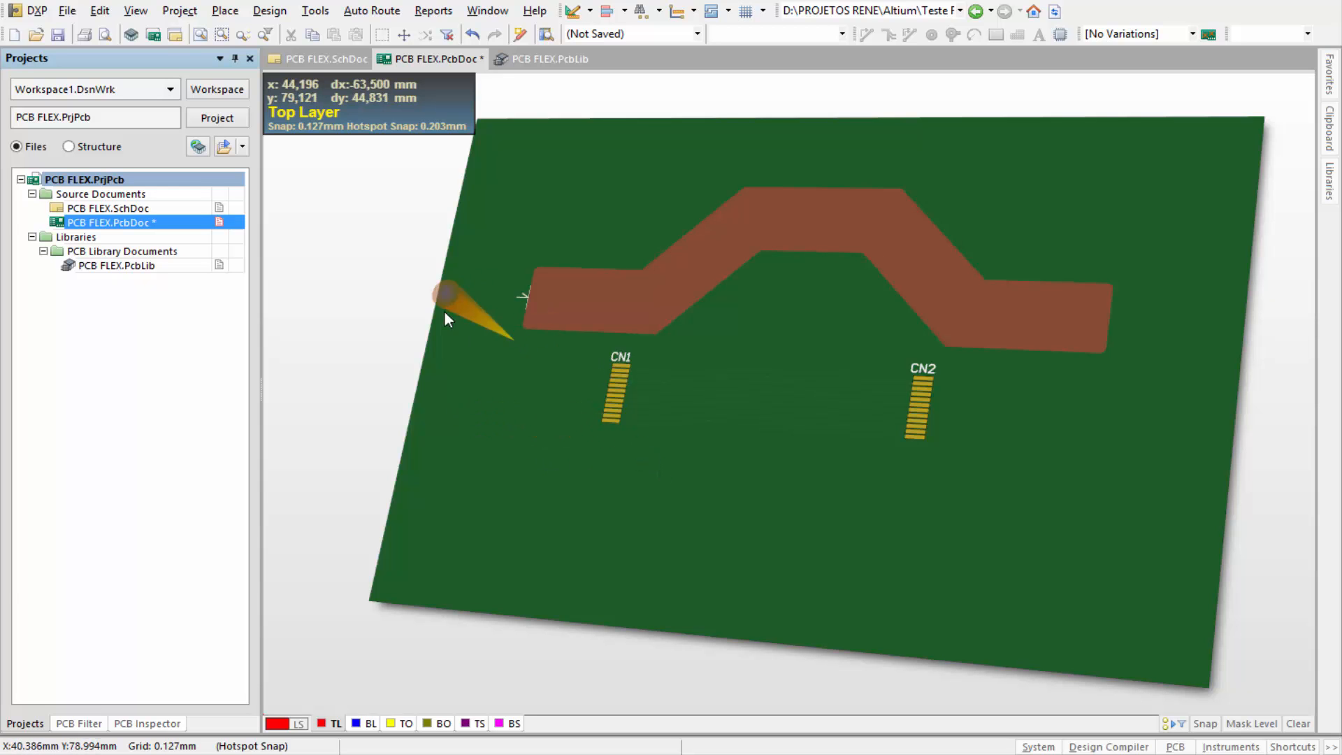
{"action": "right_click_drag", "start_coordinate": [386, 314], "coordinate": [599, 377], "text": "shift"}
Step: Select the placed flex model and define the board shape from this 3D body
{"action": "left_click", "coordinate": [632, 374]}
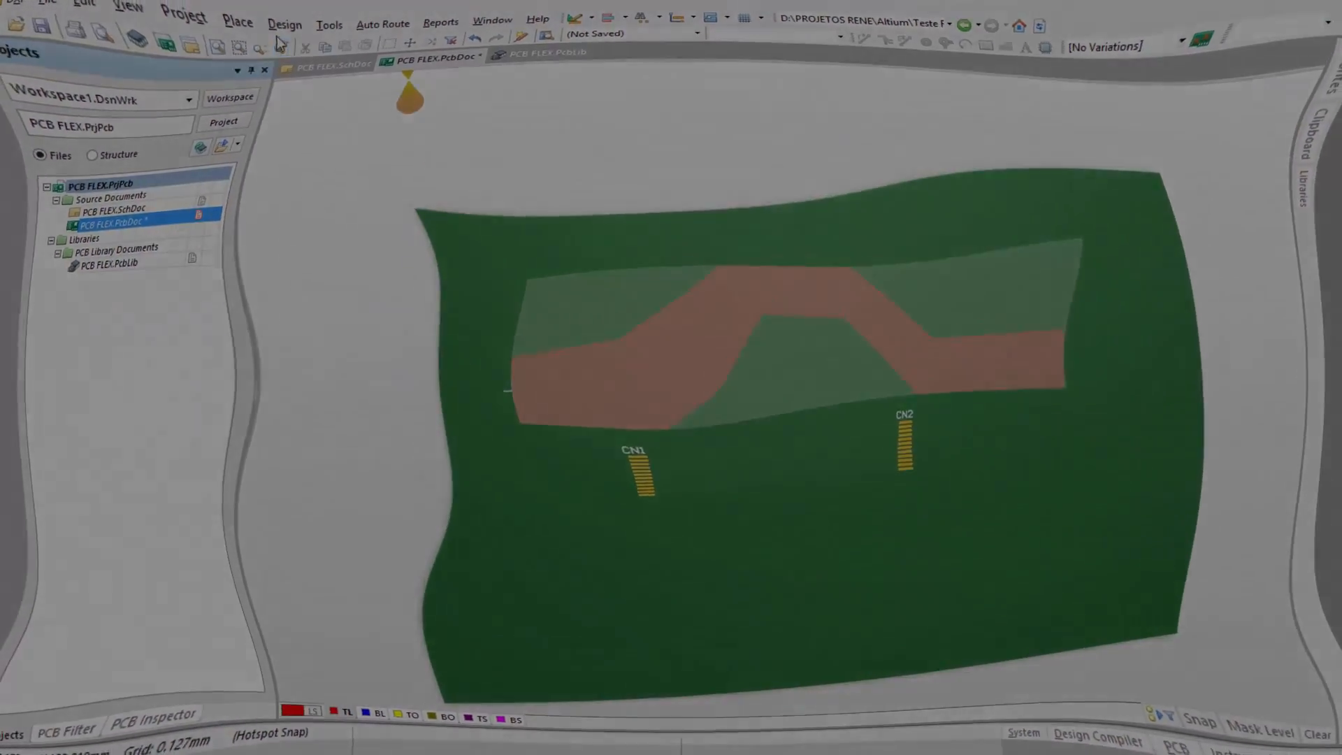
{"action": "left_click", "coordinate": [264, 9]}
{"action": "mouse_move", "coordinate": [295, 116]}
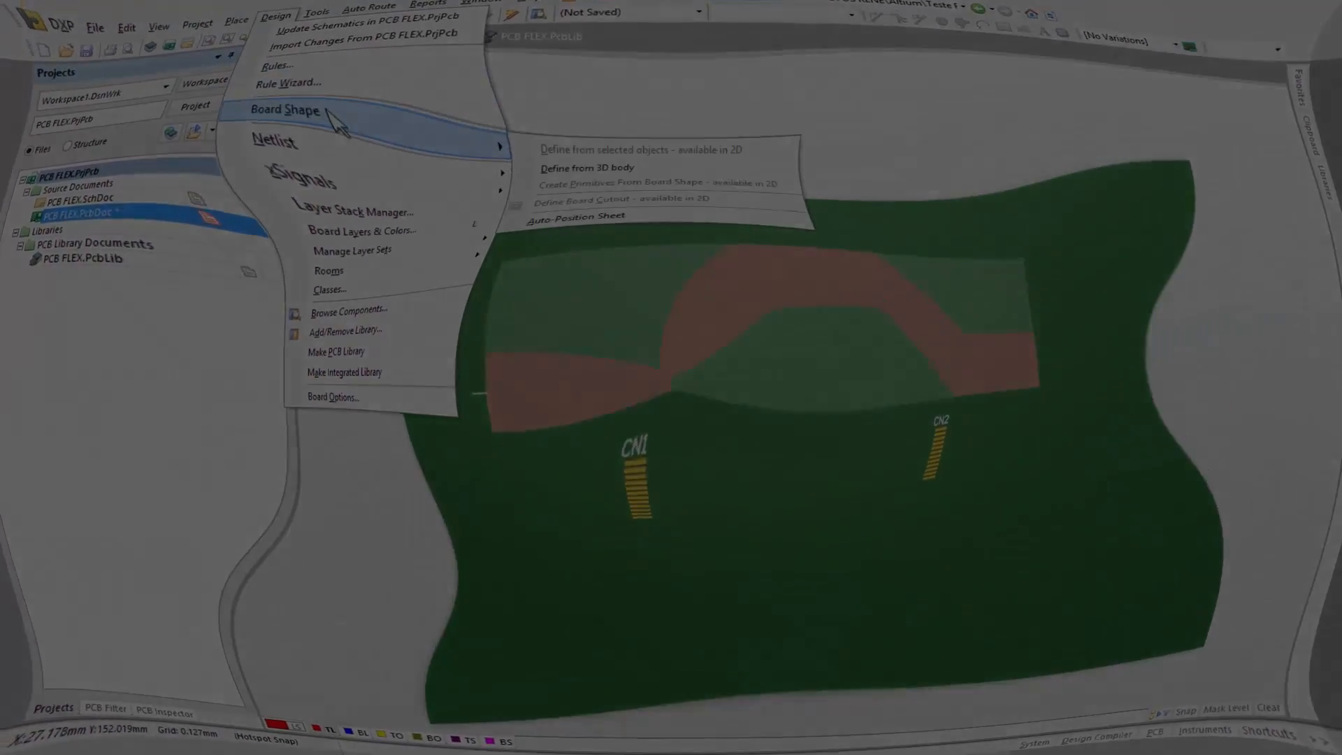